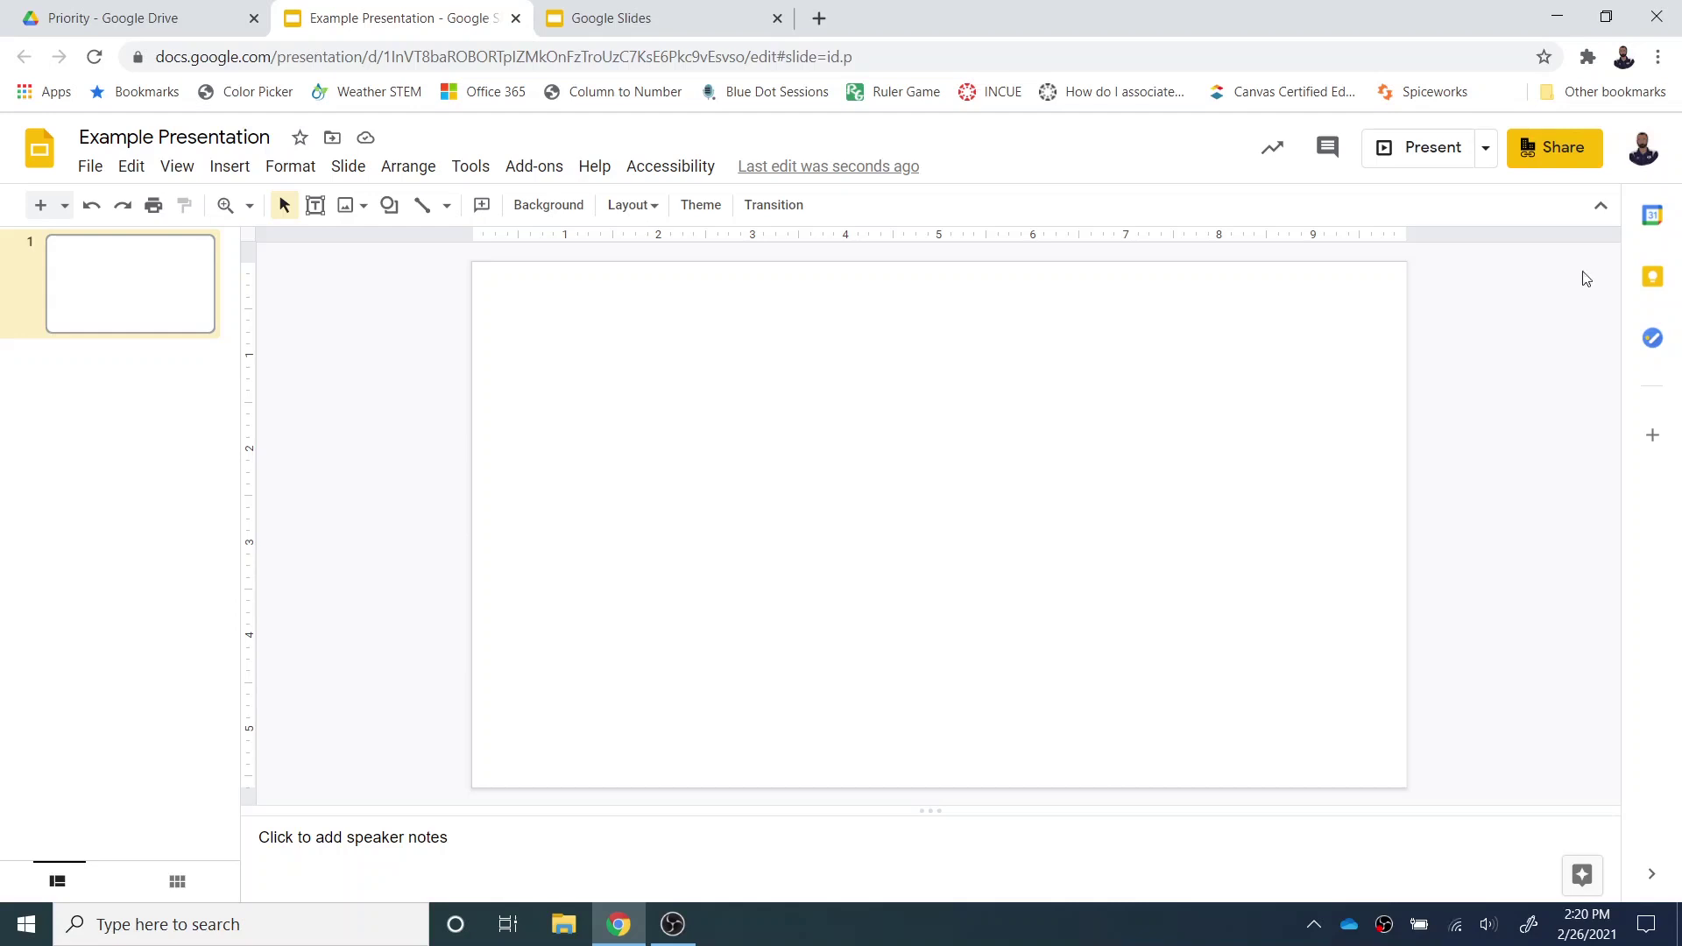
Step: Browse Drive's New menu, the Slides home page and apps list, then return to Example Presentation
{"action": "left_click", "coordinate": [181, 14]}
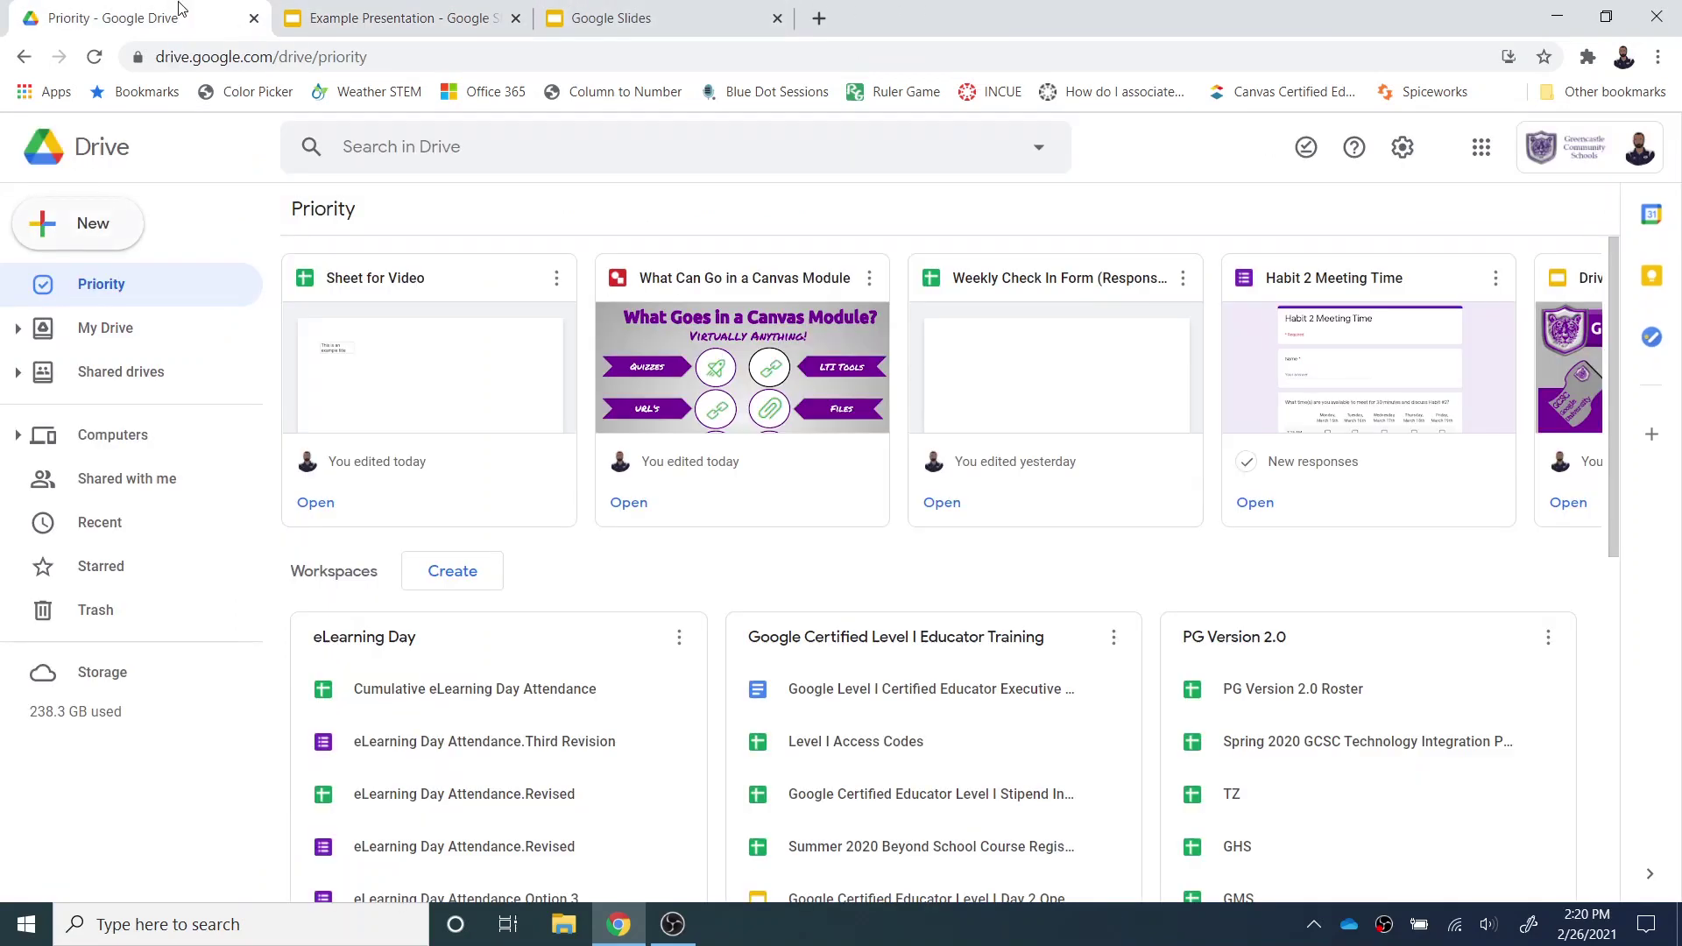
{"action": "left_click", "coordinate": [95, 225]}
{"action": "left_click", "coordinate": [95, 226]}
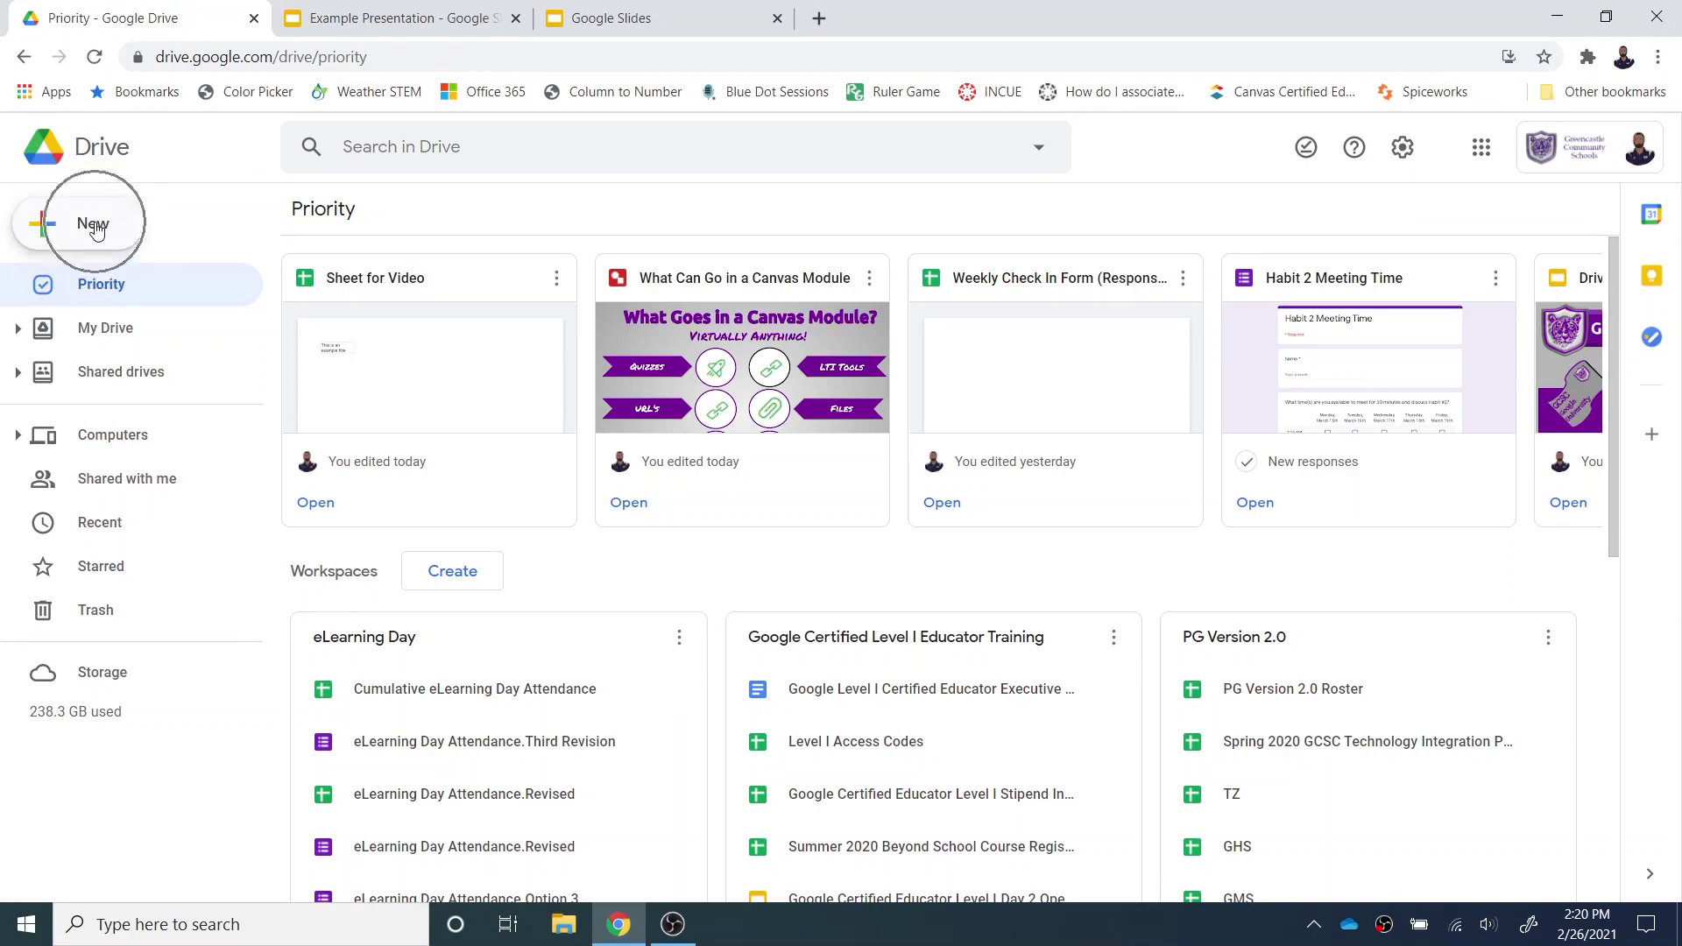
{"action": "left_click", "coordinate": [611, 16]}
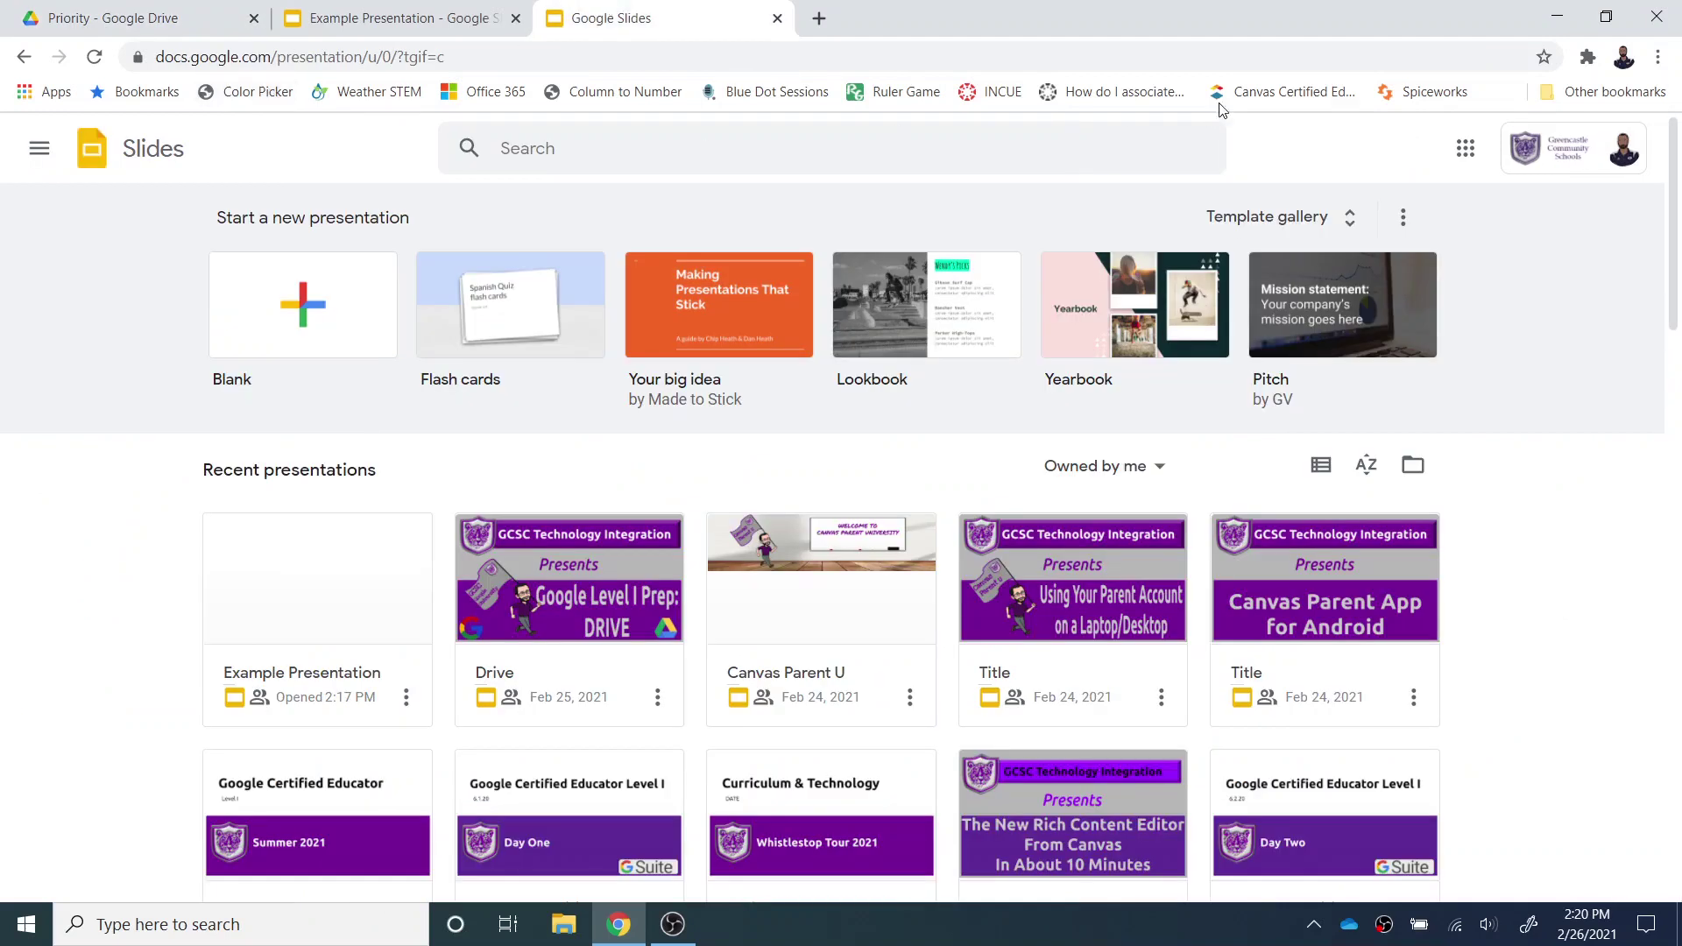
{"action": "left_click", "coordinate": [1459, 153]}
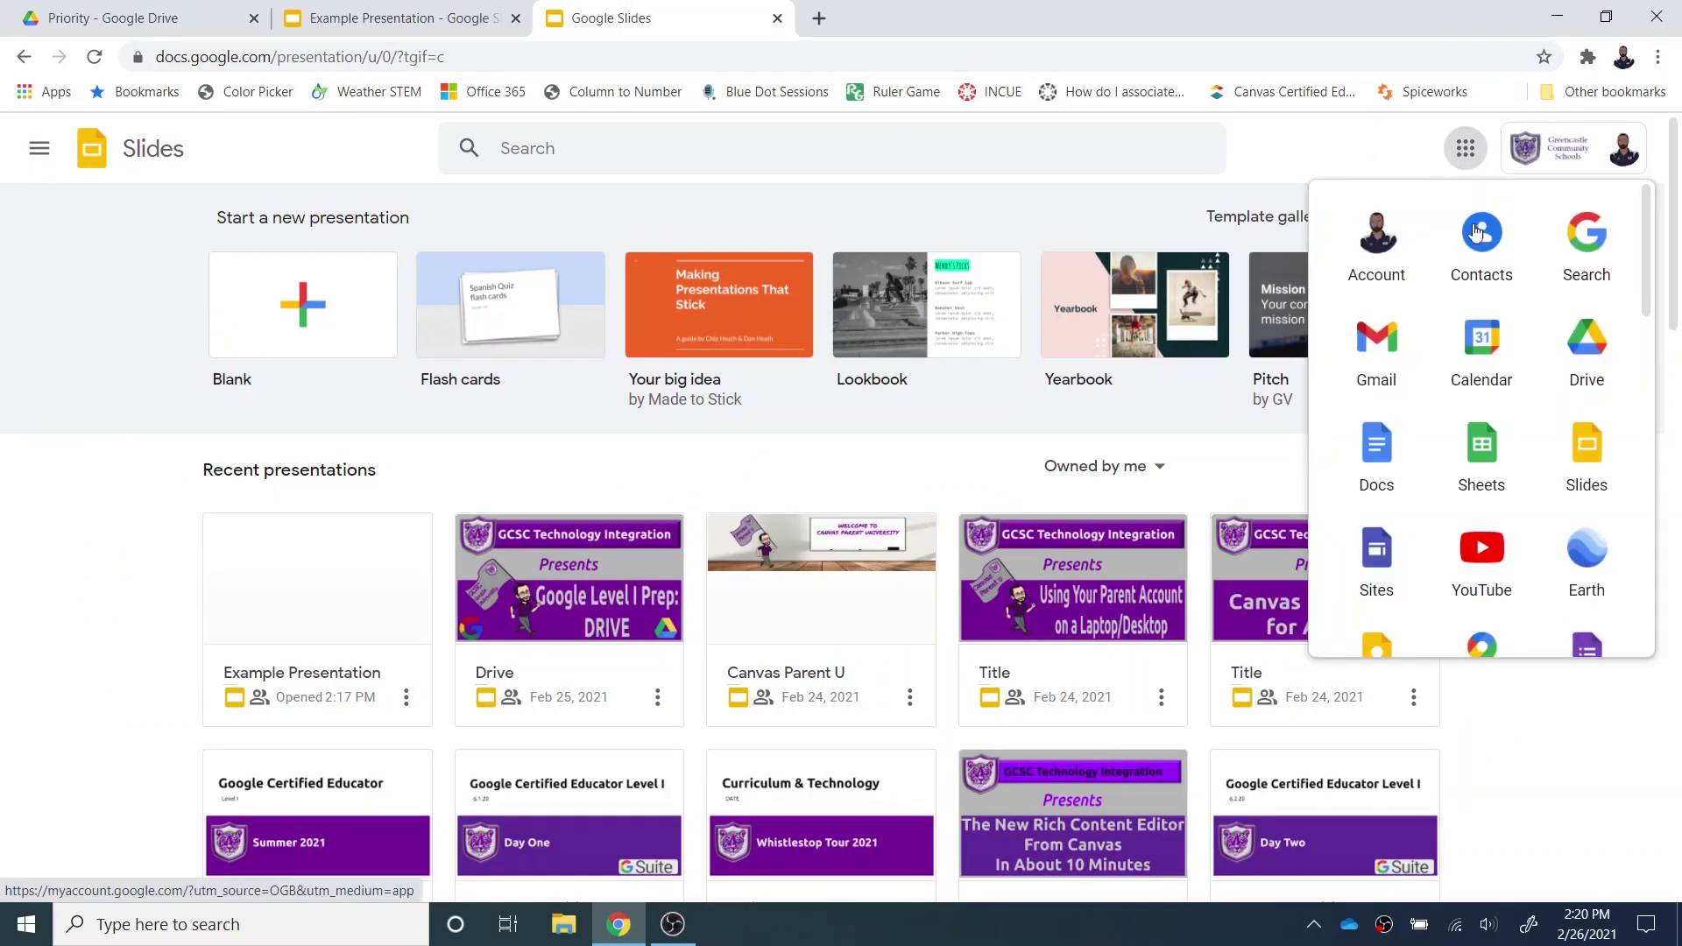
{"action": "left_click", "coordinate": [454, 11]}
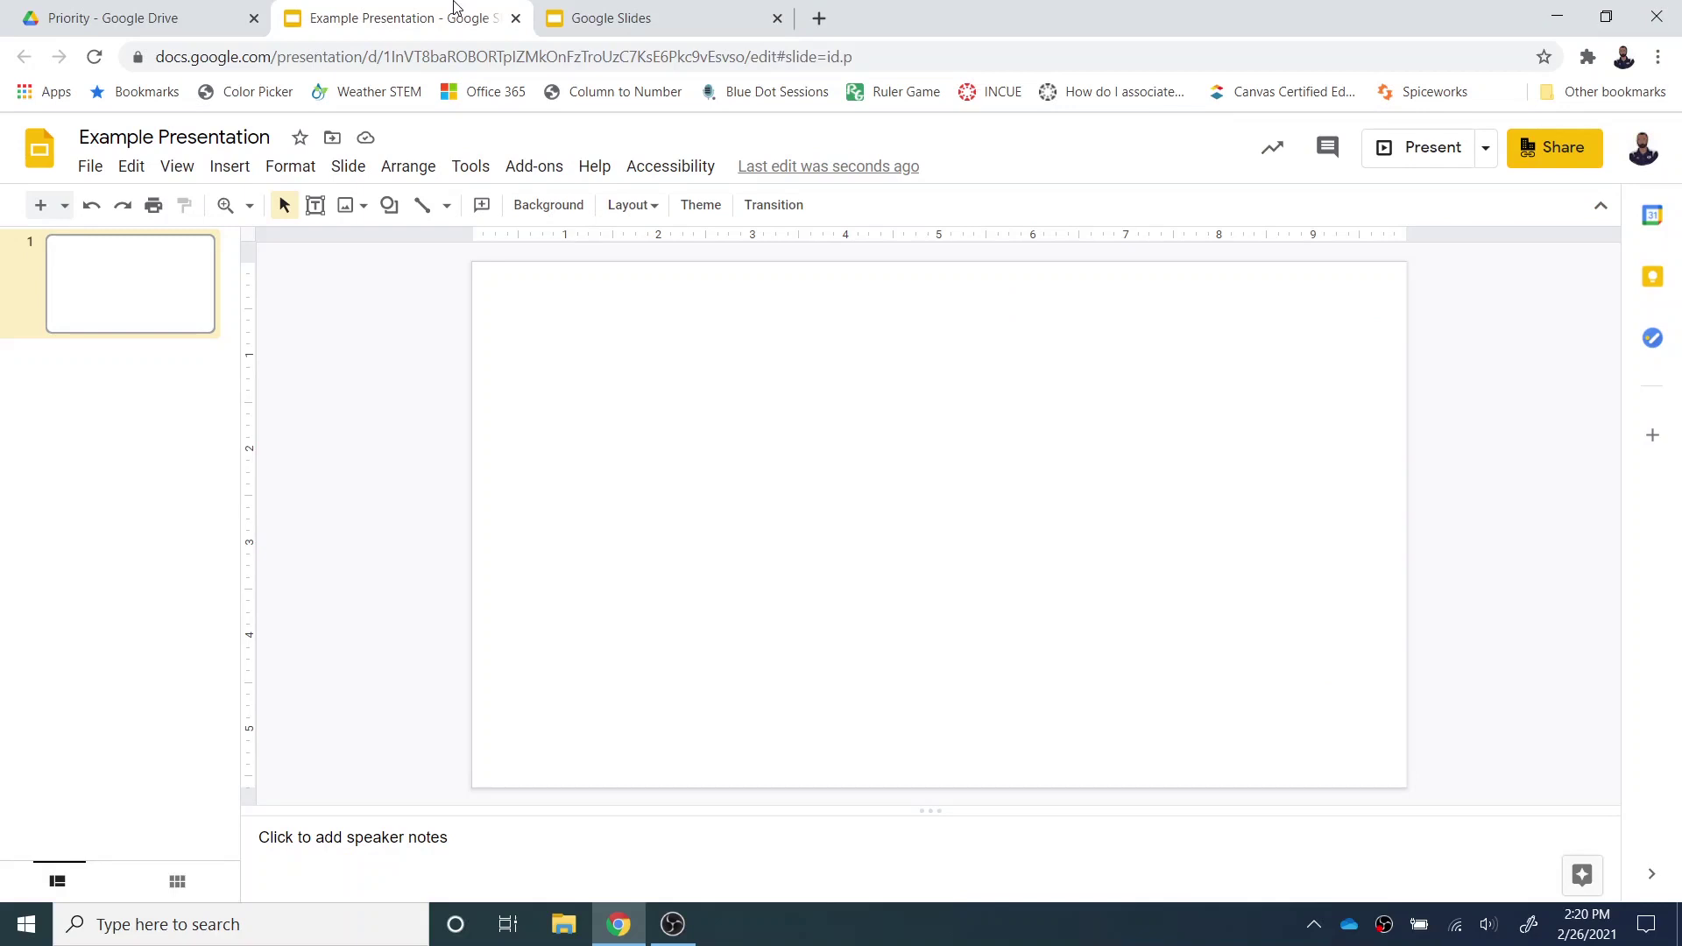
Step: Add a text box reading 'Type something here' near the slide's top-left
{"action": "left_click", "coordinate": [226, 179]}
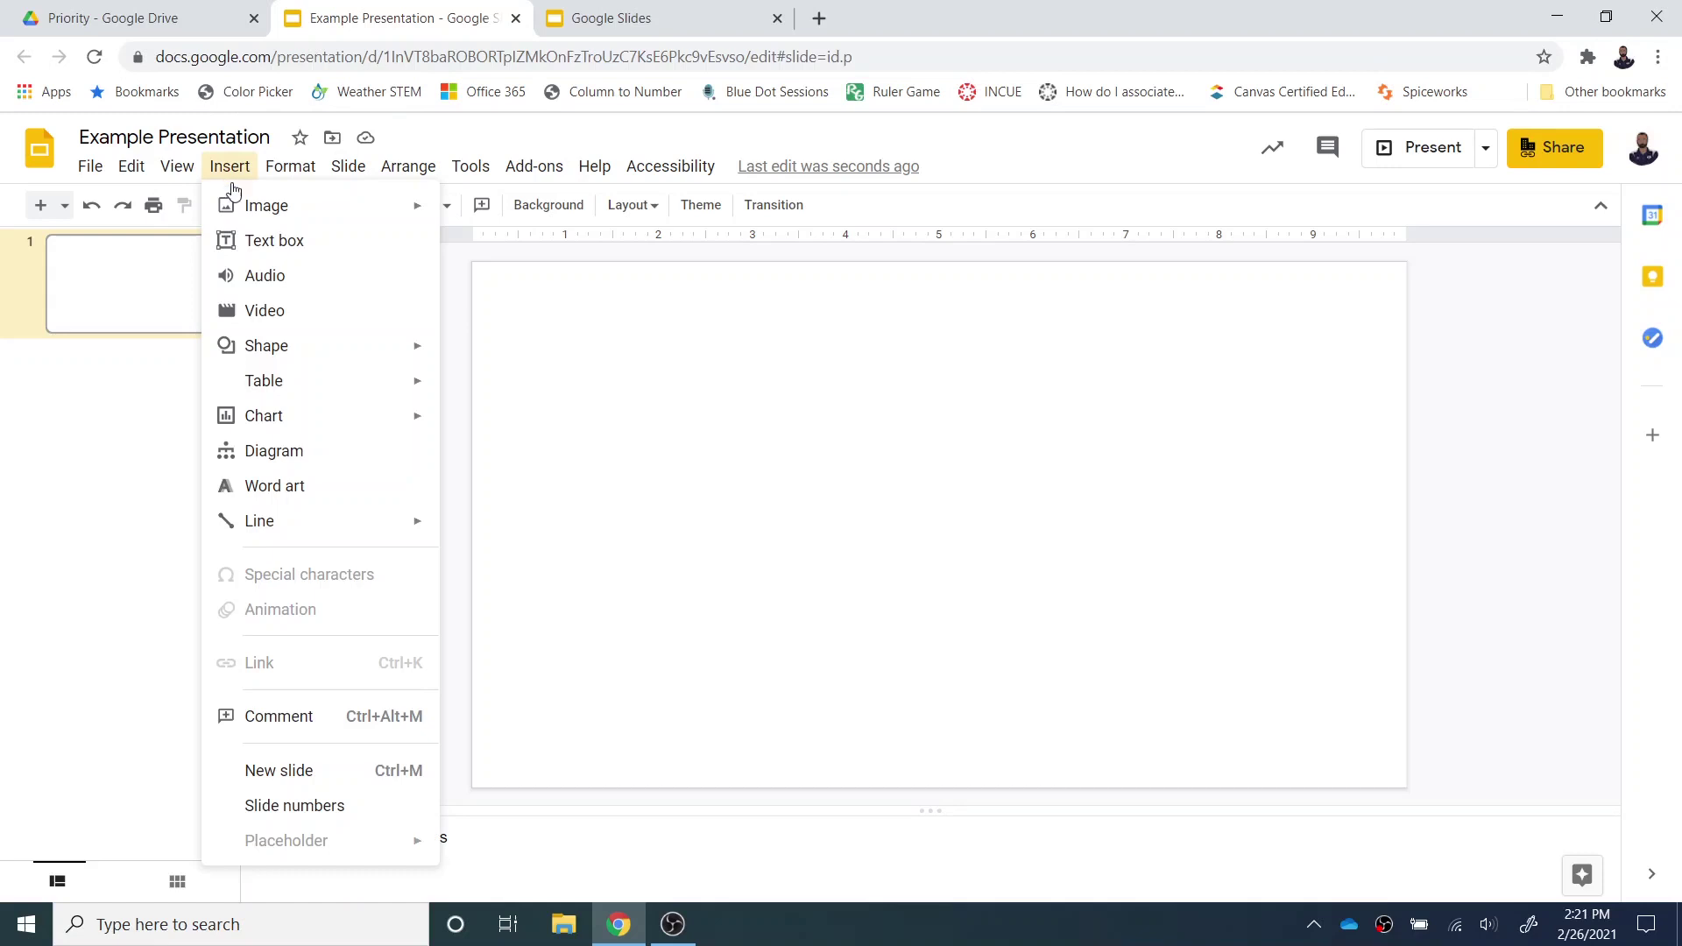
{"action": "left_click", "coordinate": [258, 241]}
{"action": "left_click_drag", "start_coordinate": [502, 311], "coordinate": [707, 437]}
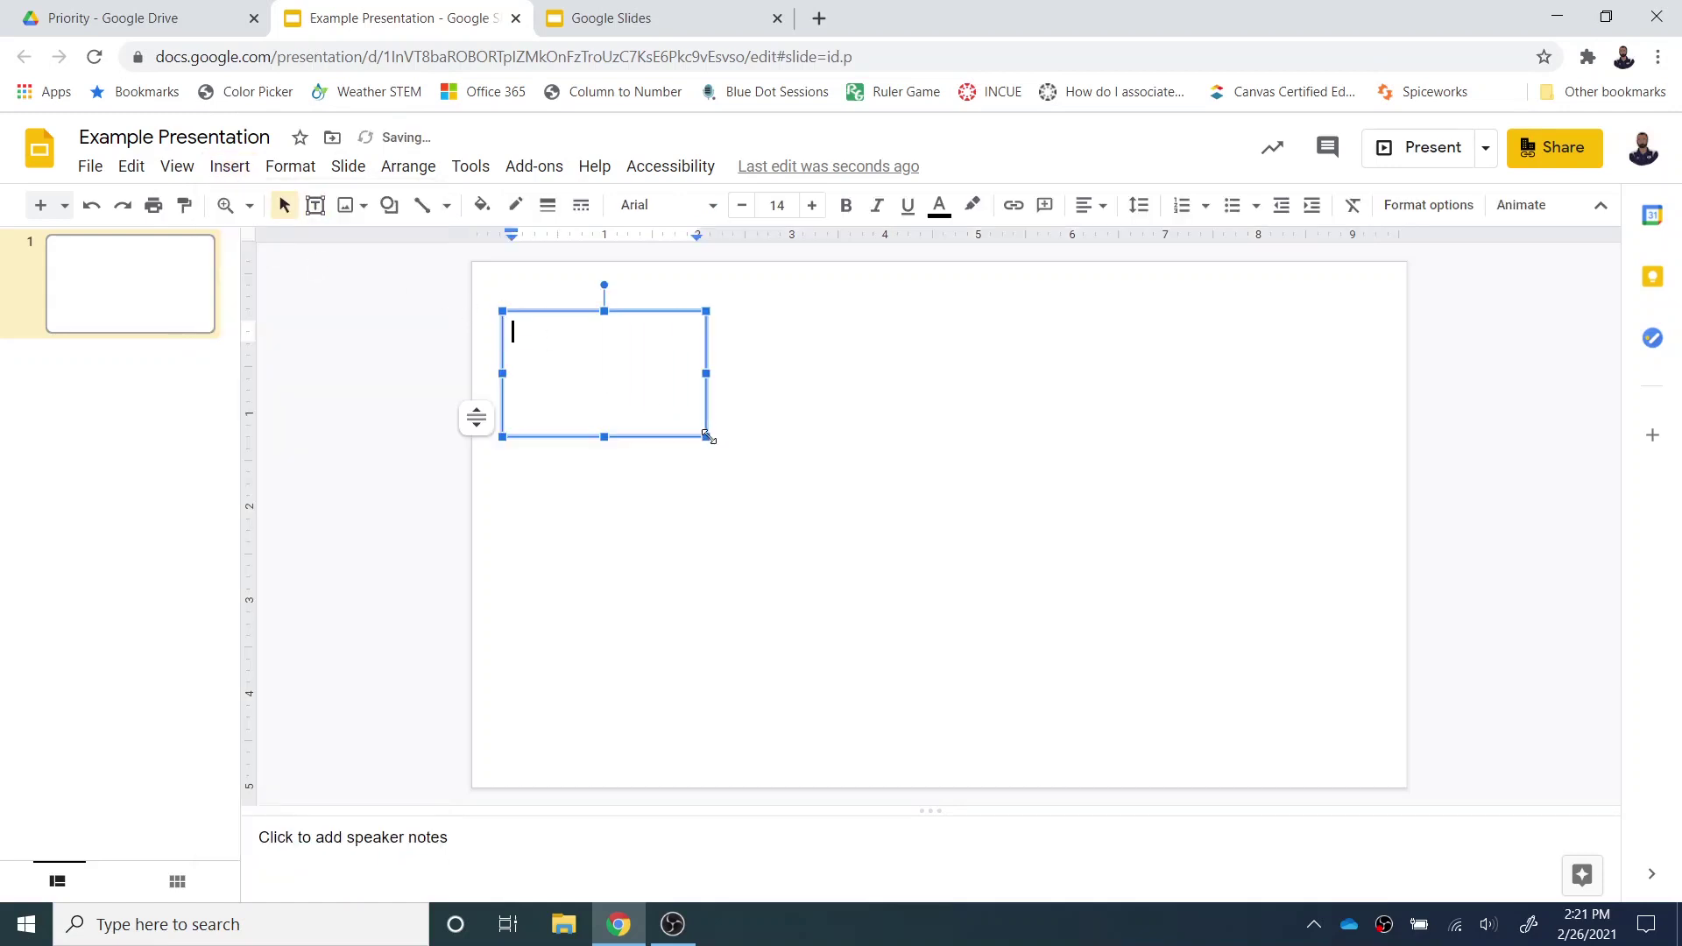
{"action": "type", "text": "Type so"}
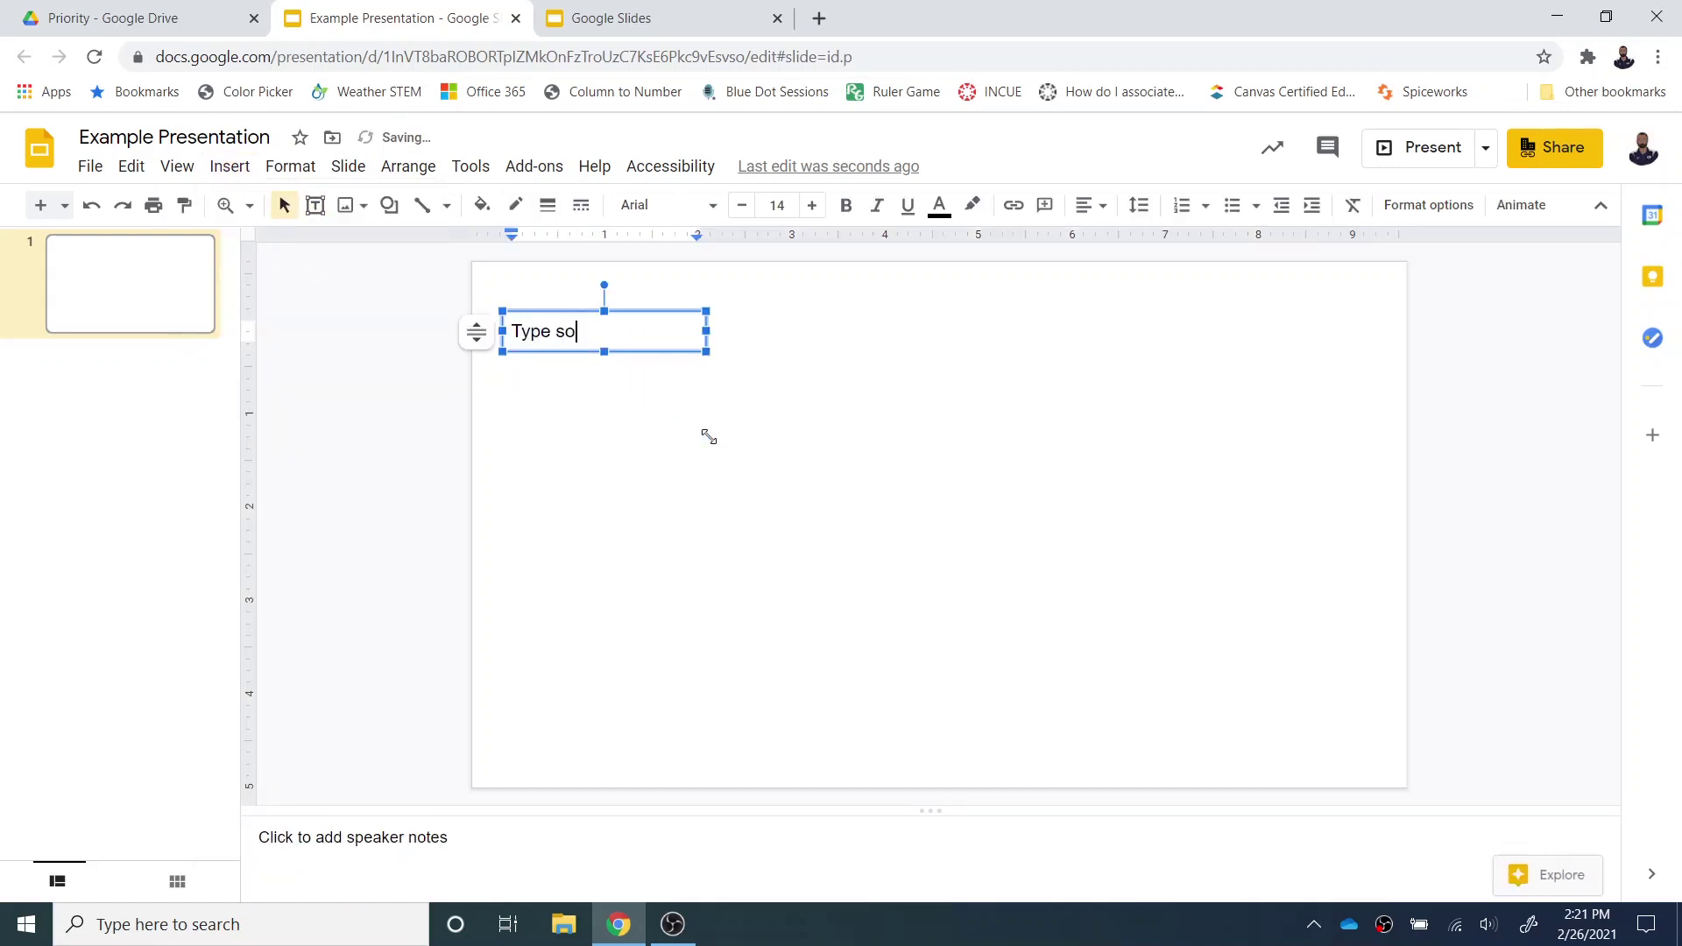
{"action": "type", "text": "mething here"}
{"action": "left_click", "coordinate": [679, 432]}
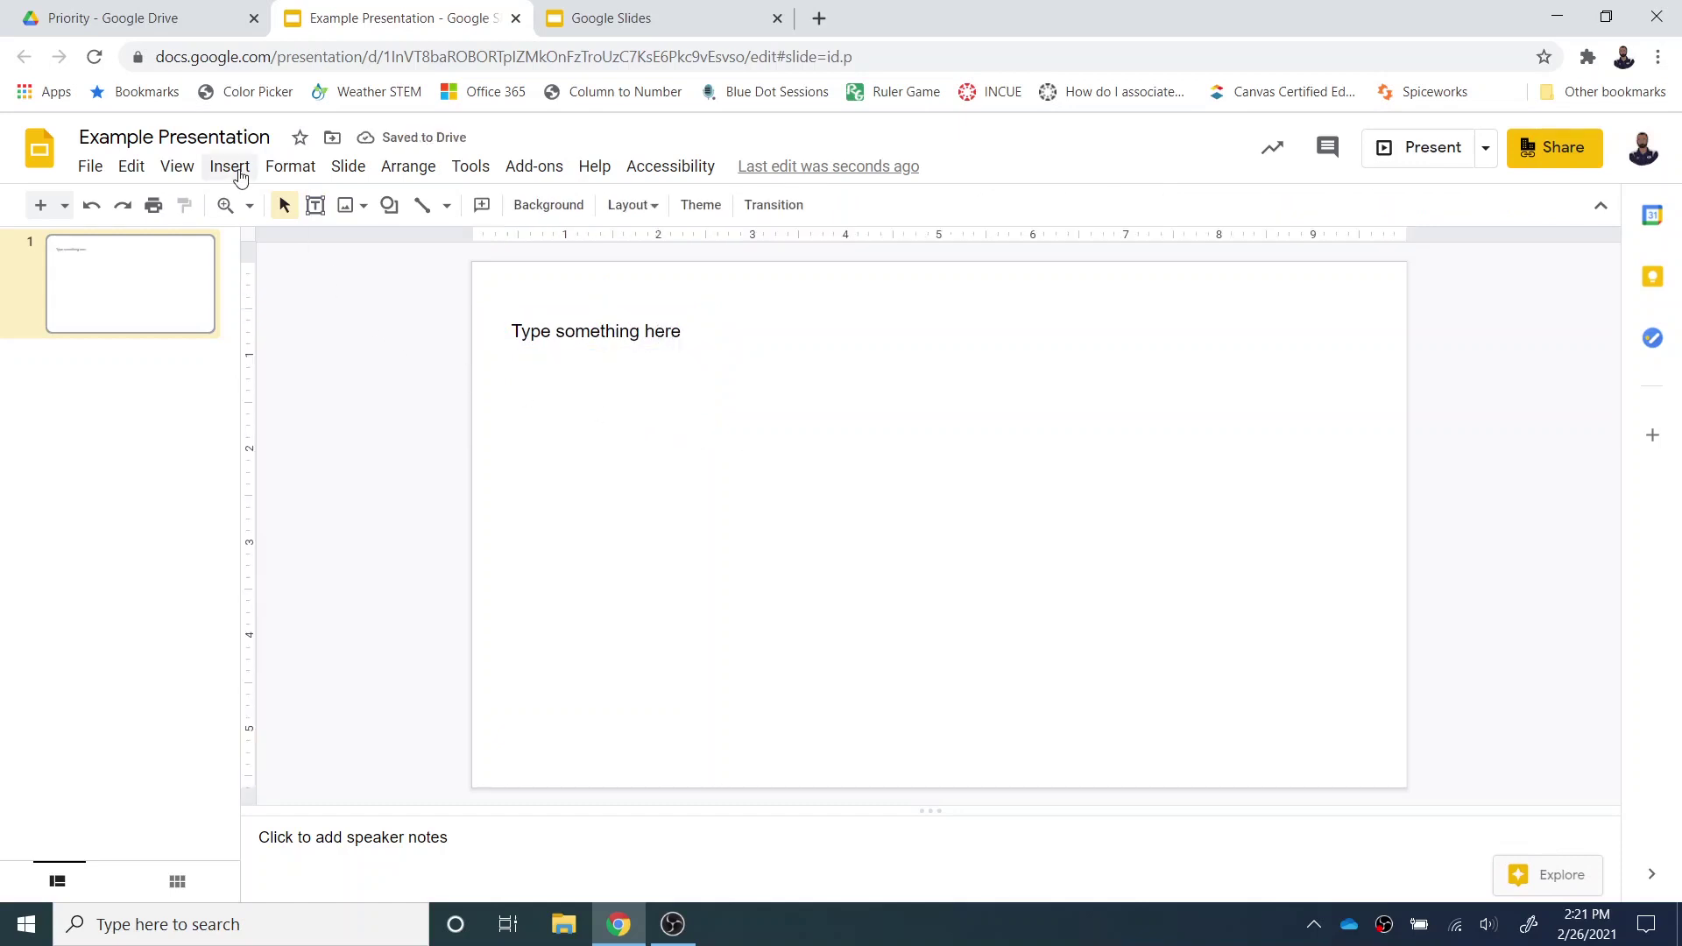
Step: Draw a horizontal scroll callout shape beneath the text
{"action": "left_click", "coordinate": [231, 167]}
{"action": "mouse_move", "coordinate": [267, 346]}
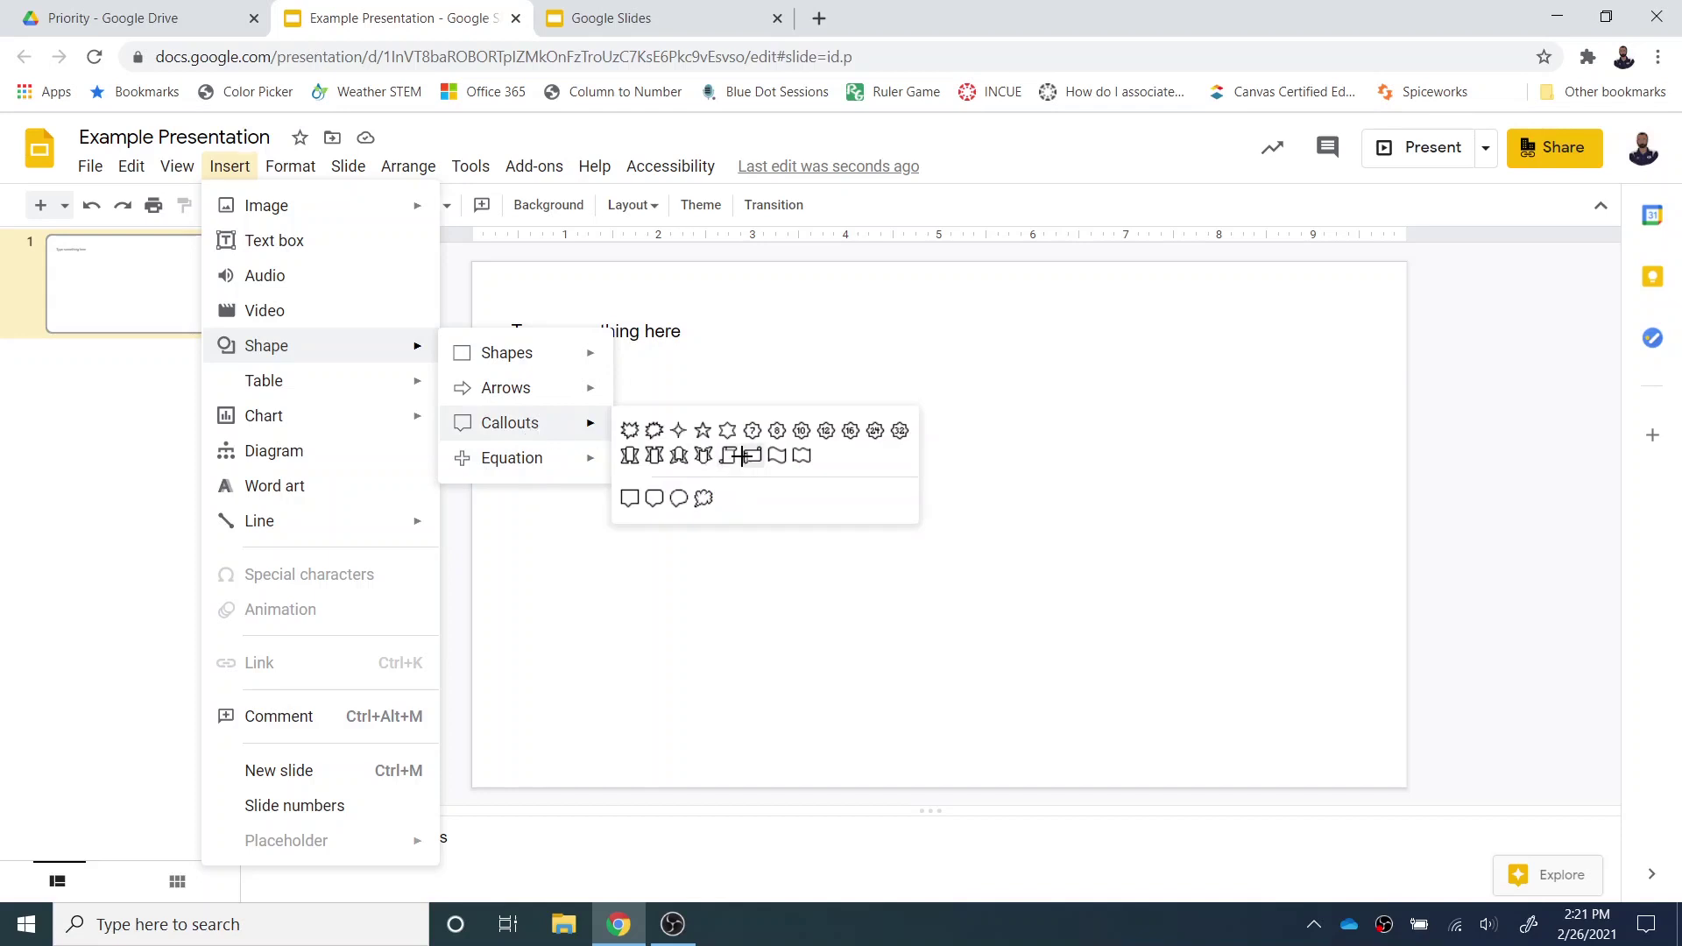
{"action": "left_click", "coordinate": [745, 457]}
{"action": "left_click_drag", "start_coordinate": [540, 379], "coordinate": [839, 524]}
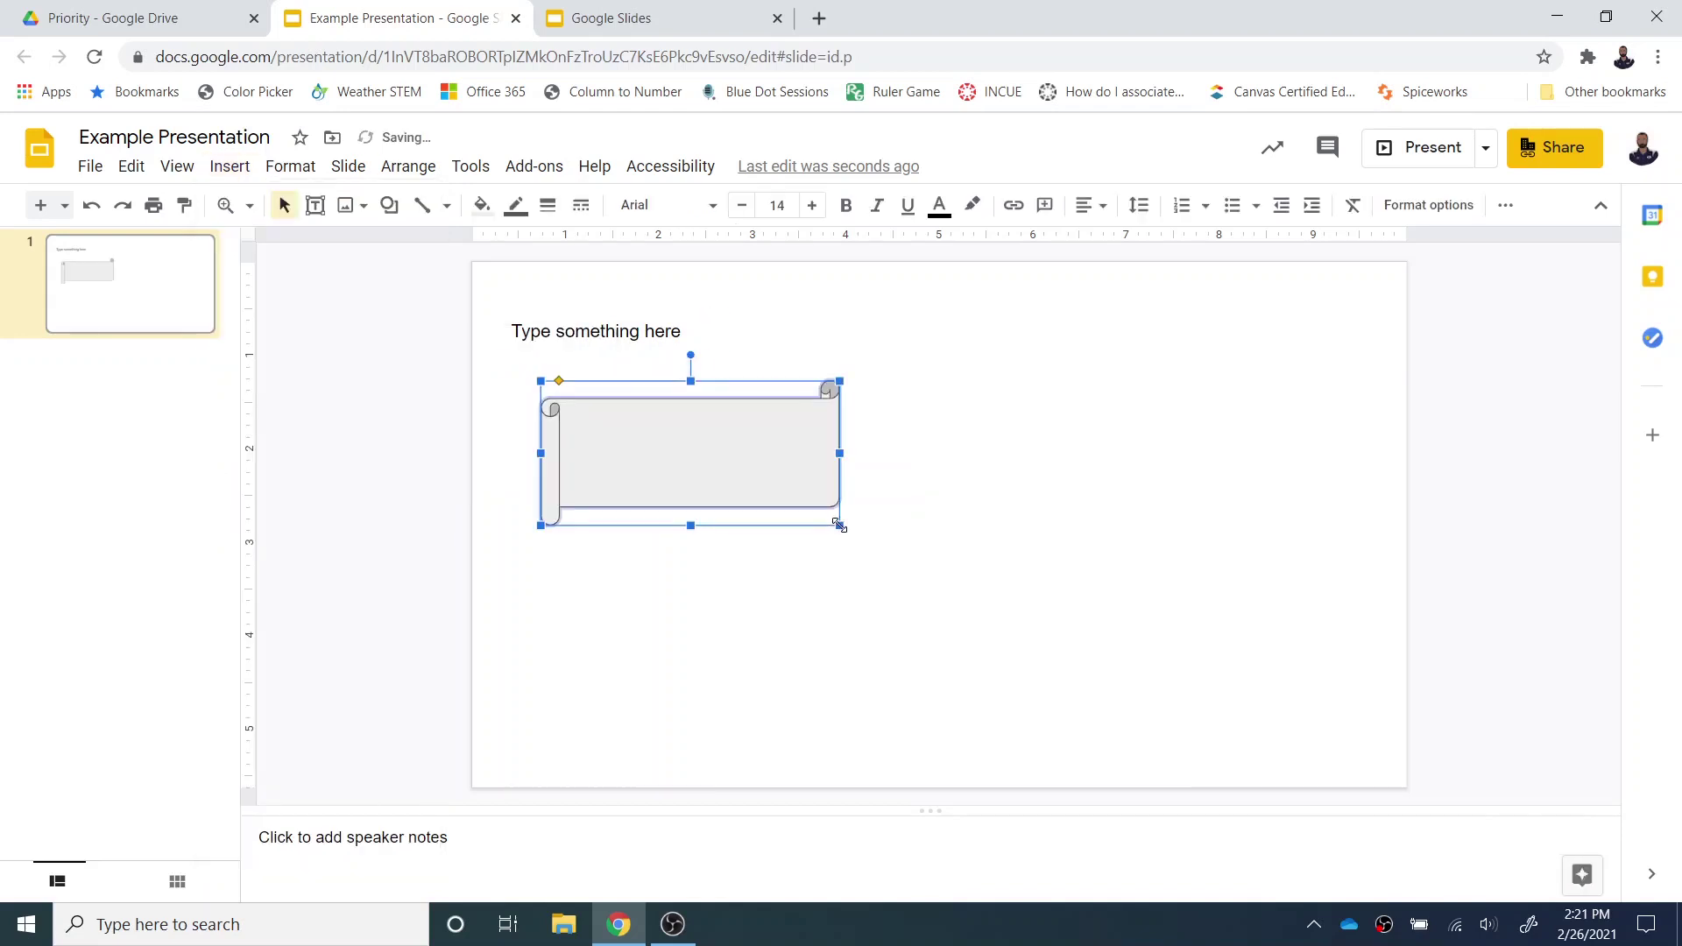
{"action": "left_click", "coordinate": [832, 626]}
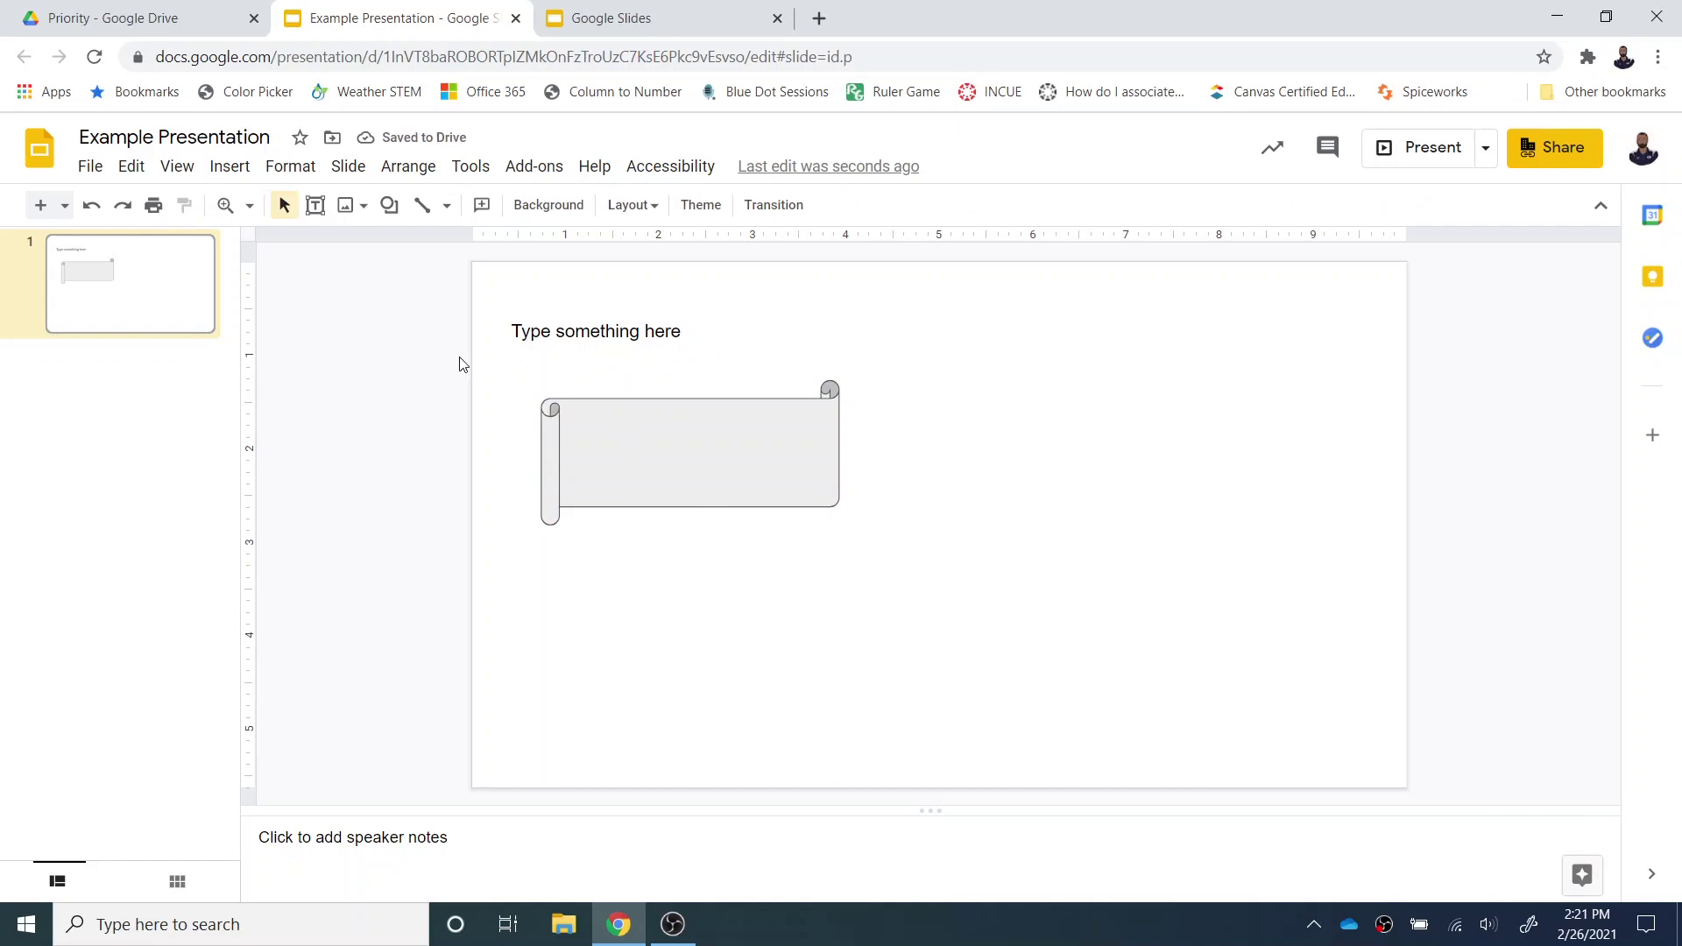
Step: Insert Word Art reading 'Word Art', moved below the scroll and enlarged
{"action": "left_click", "coordinate": [224, 176]}
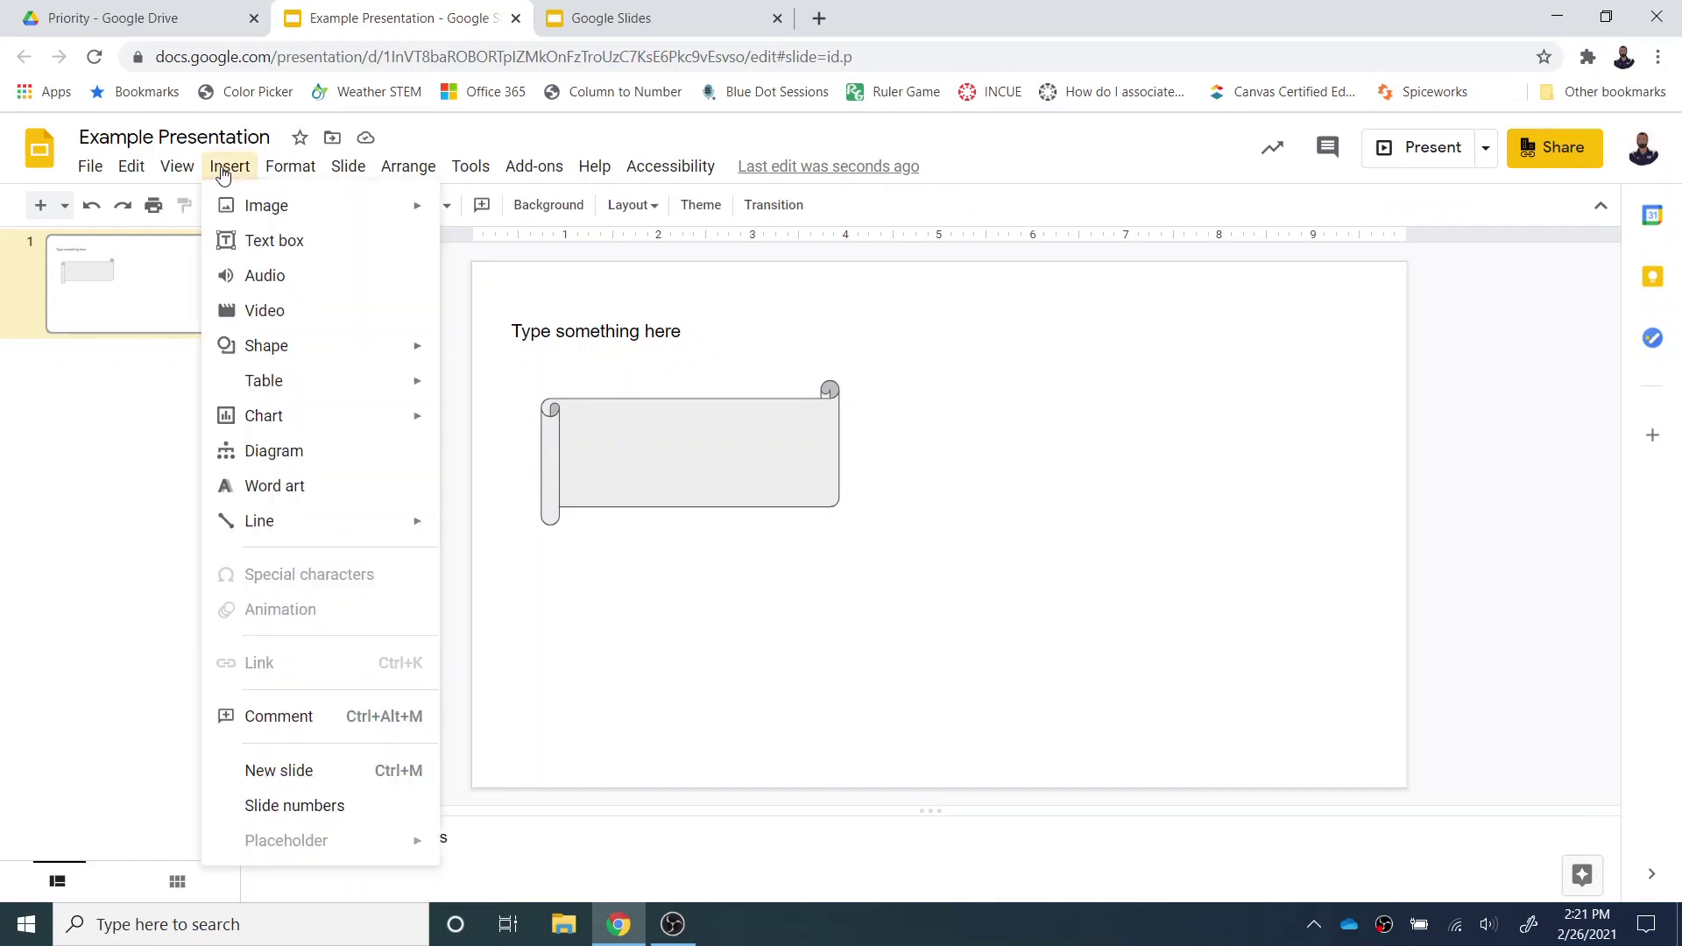
{"action": "left_click", "coordinate": [278, 489]}
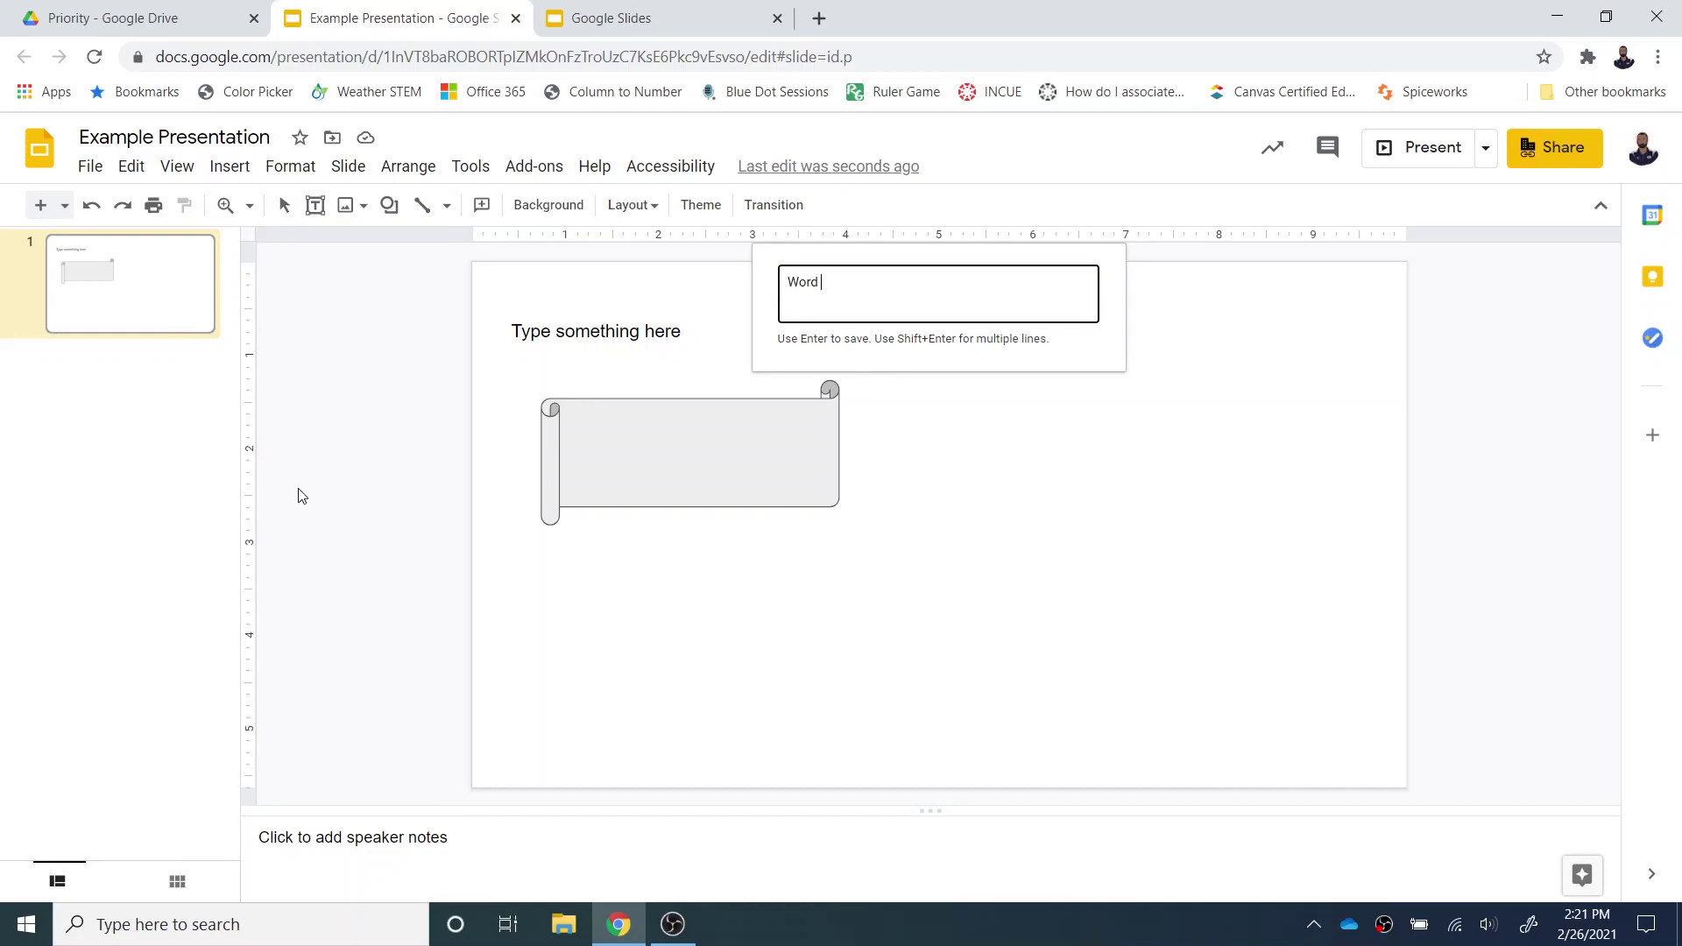
{"action": "key", "text": "Return"}
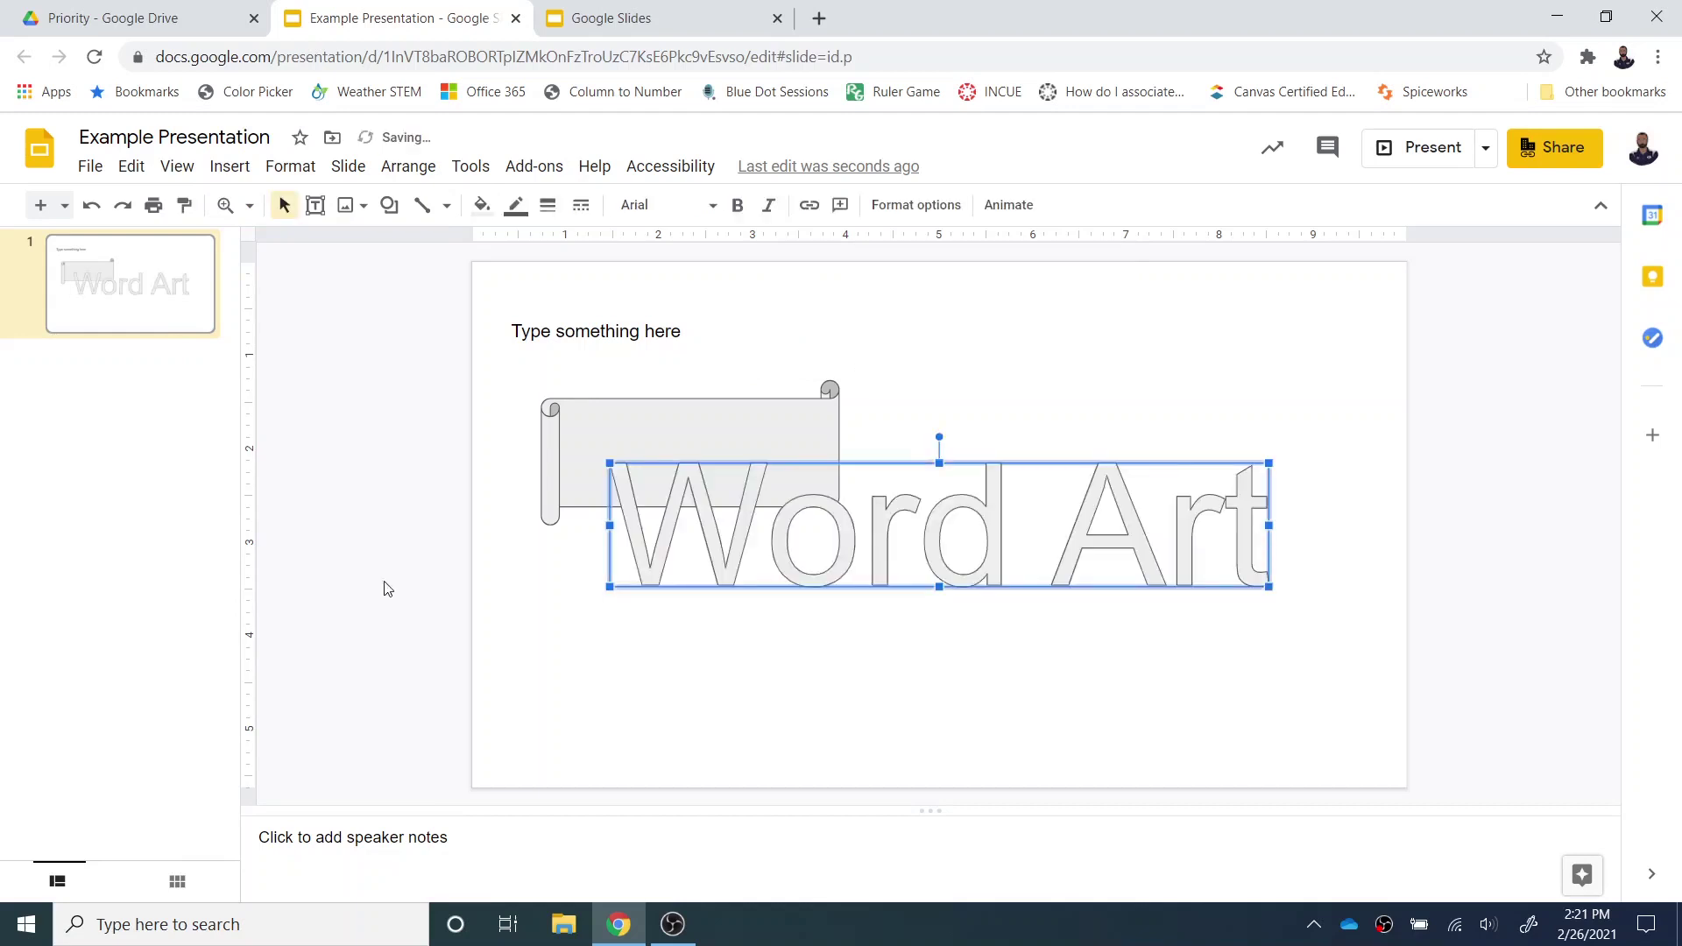
{"action": "left_click_drag", "start_coordinate": [1023, 468], "coordinate": [927, 656]}
{"action": "left_click_drag", "start_coordinate": [1221, 556], "coordinate": [1295, 541]}
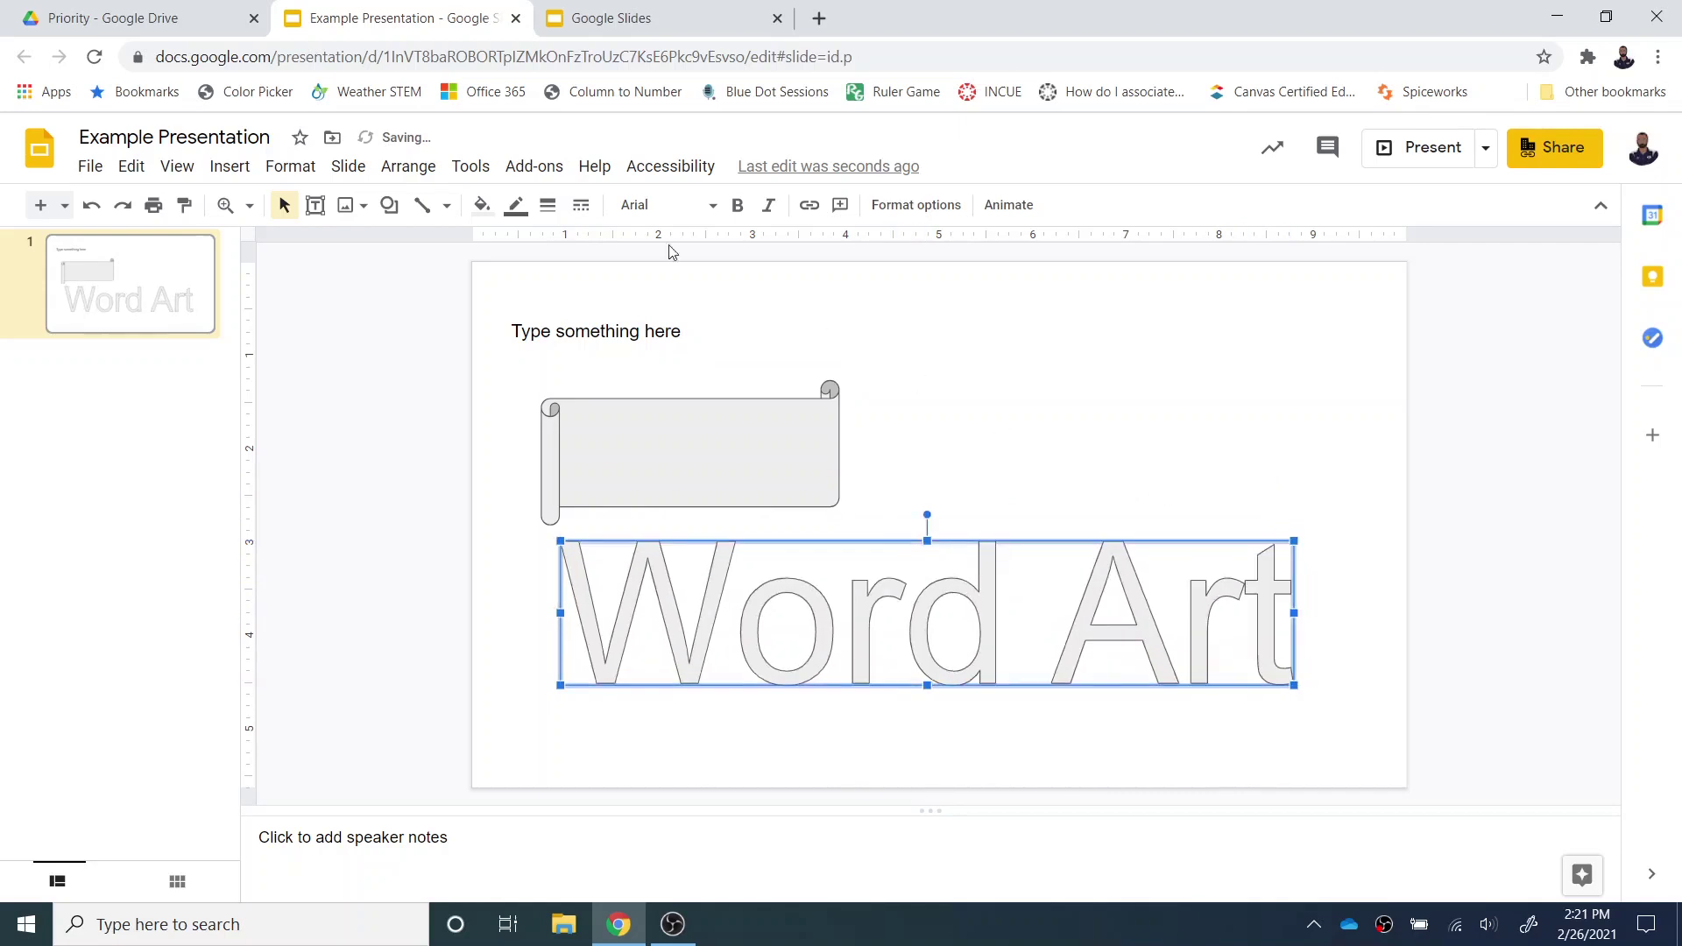
Step: Give the Word Art a purple fill and a black 8px outline
{"action": "left_click", "coordinate": [481, 205]}
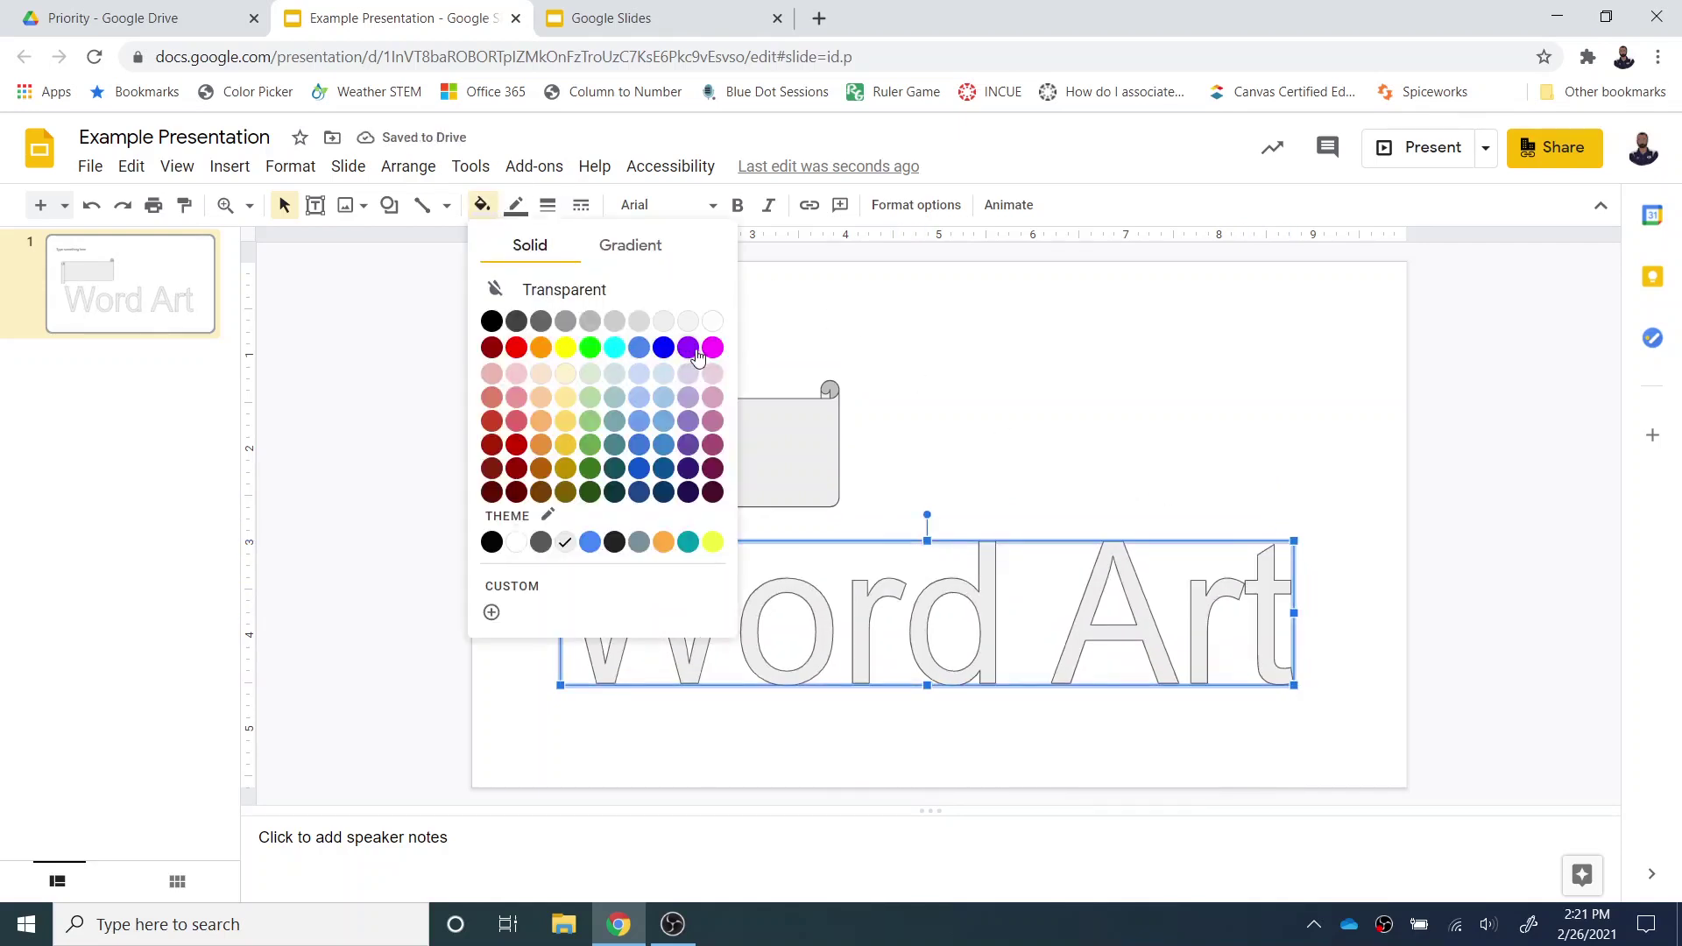
{"action": "left_click", "coordinate": [688, 347]}
{"action": "left_click", "coordinate": [516, 207]}
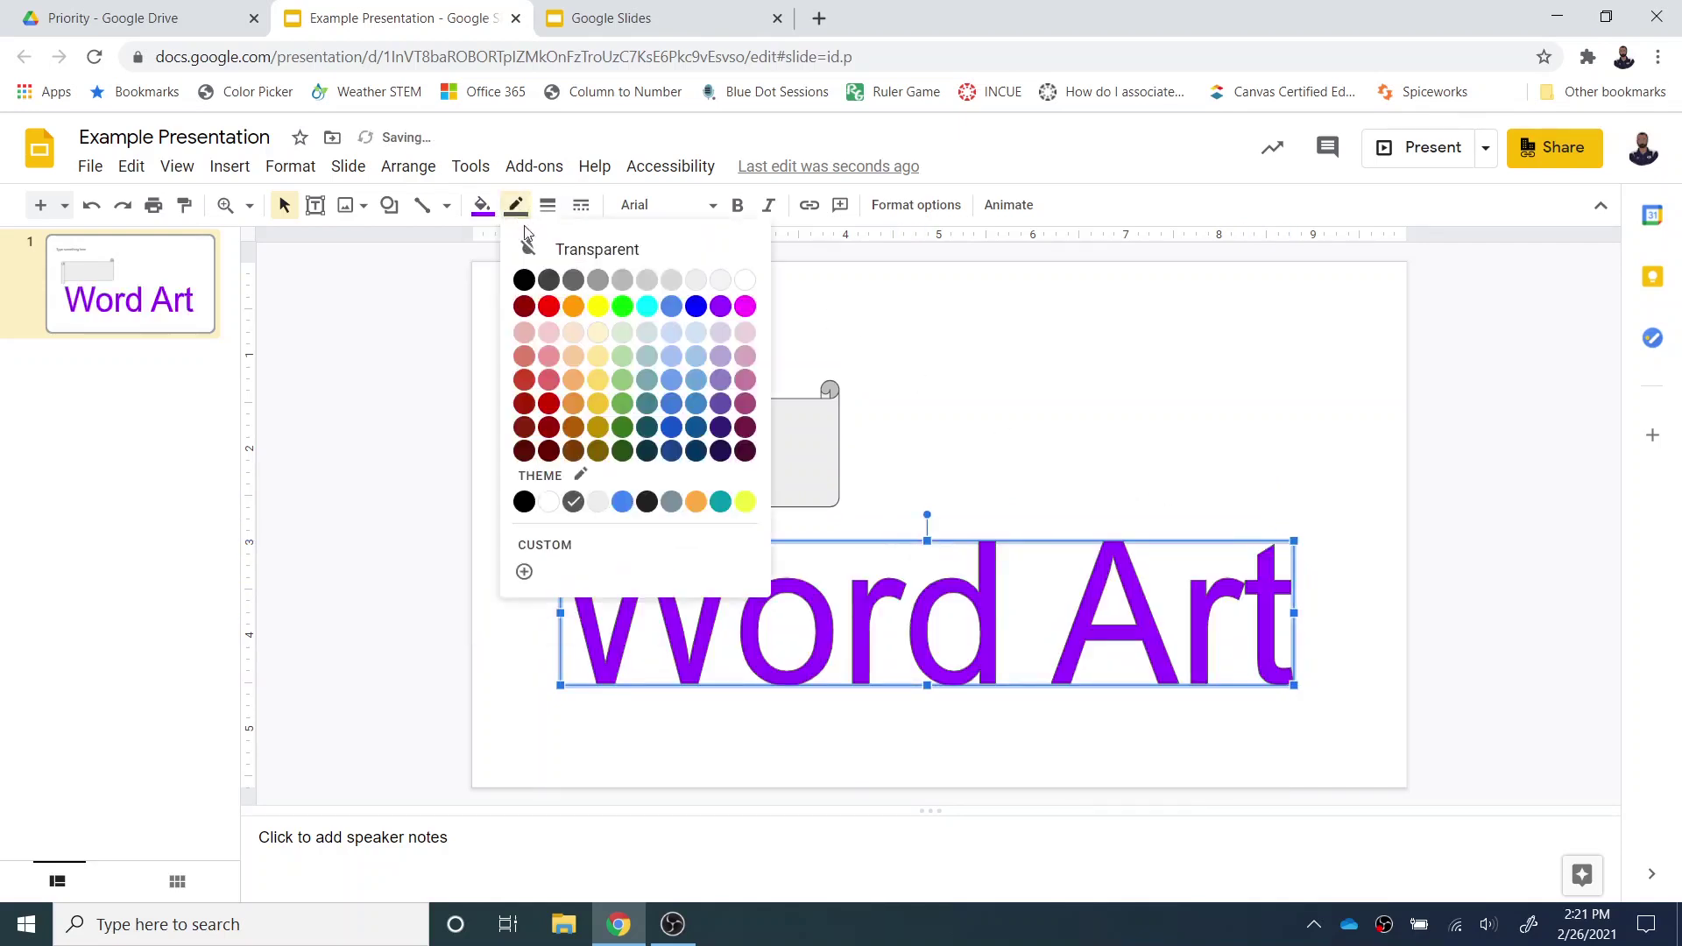
{"action": "left_click", "coordinate": [532, 279]}
{"action": "left_click", "coordinate": [548, 207]}
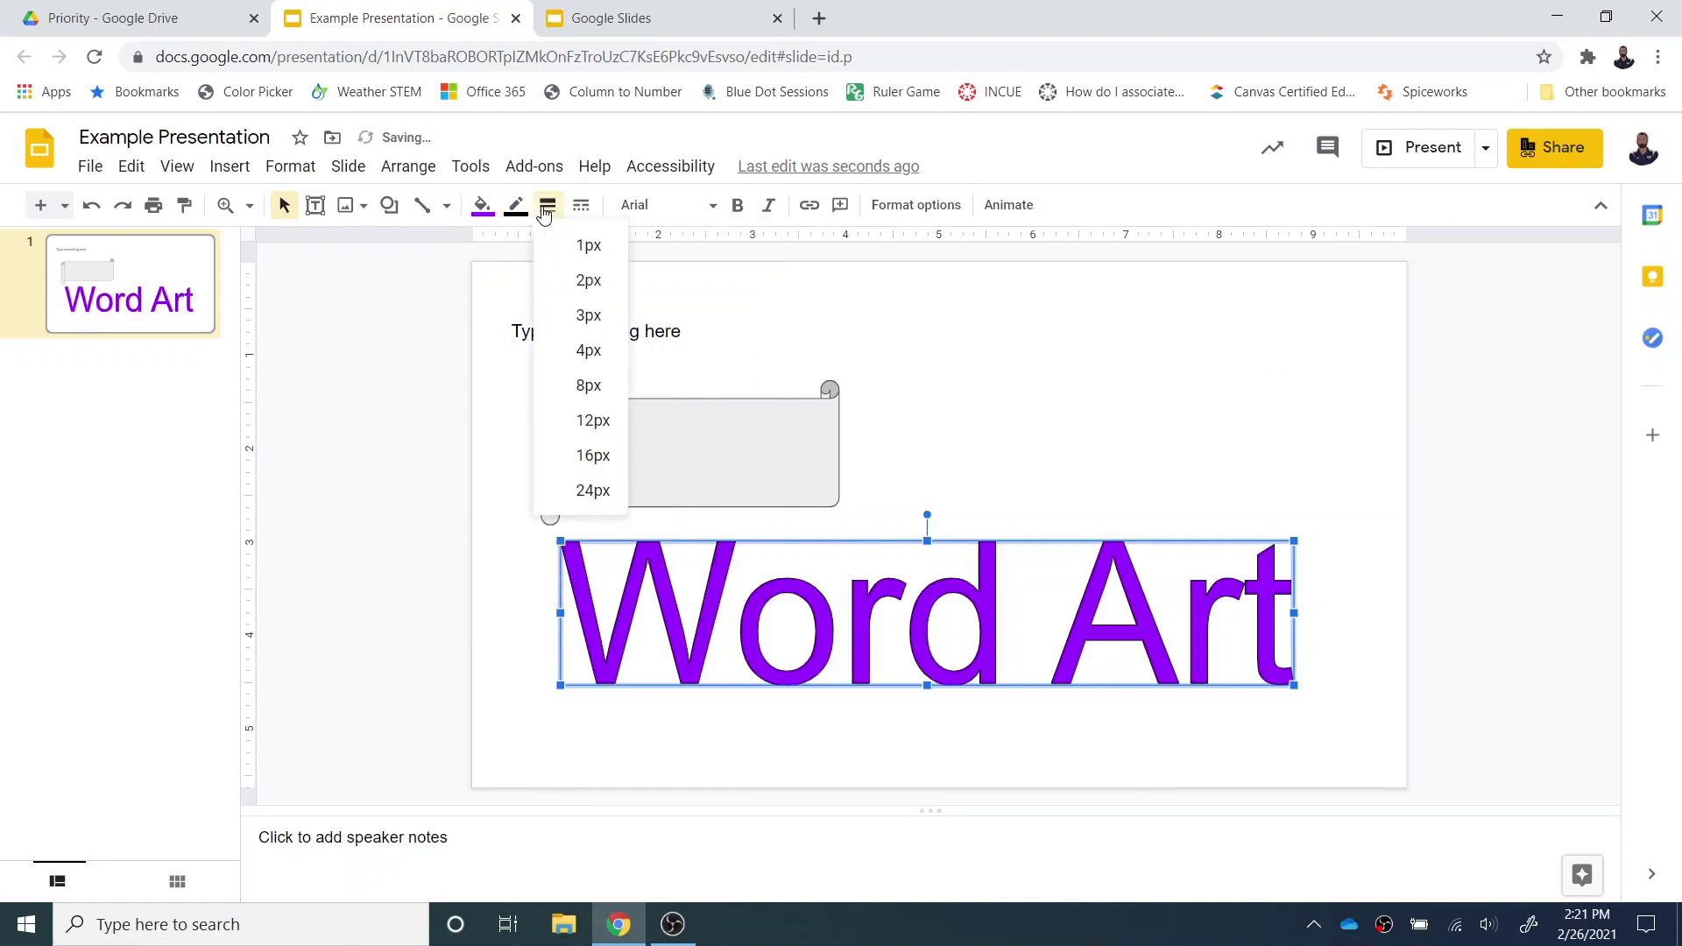
{"action": "left_click", "coordinate": [588, 384]}
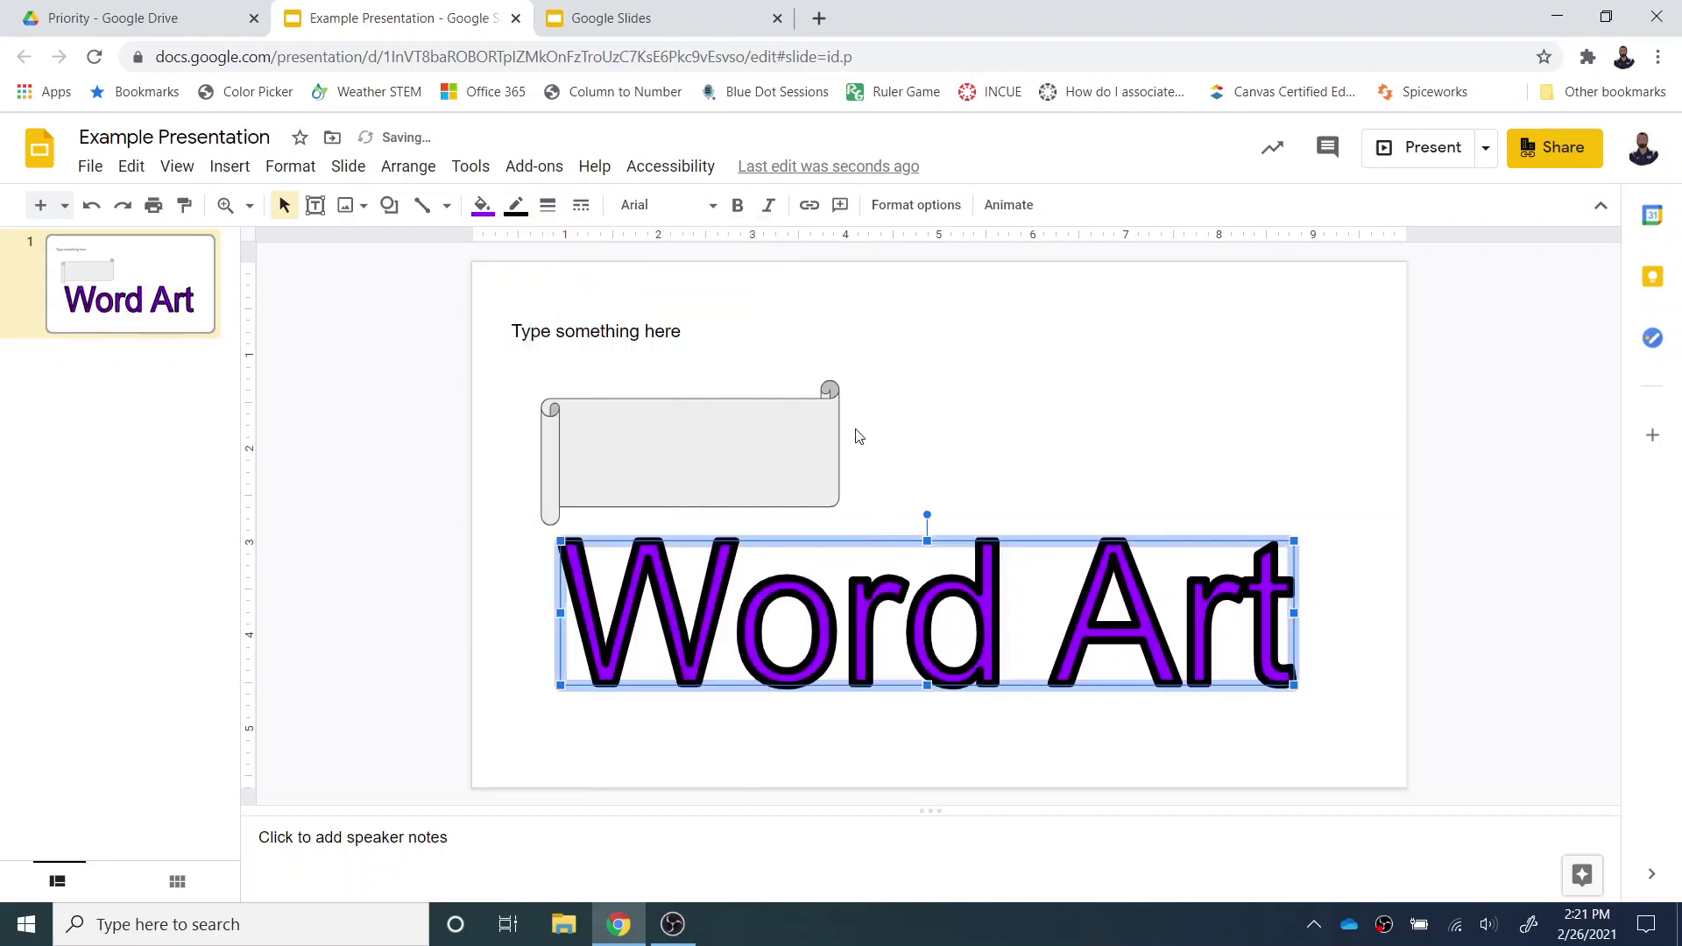
{"action": "left_click", "coordinate": [889, 219]}
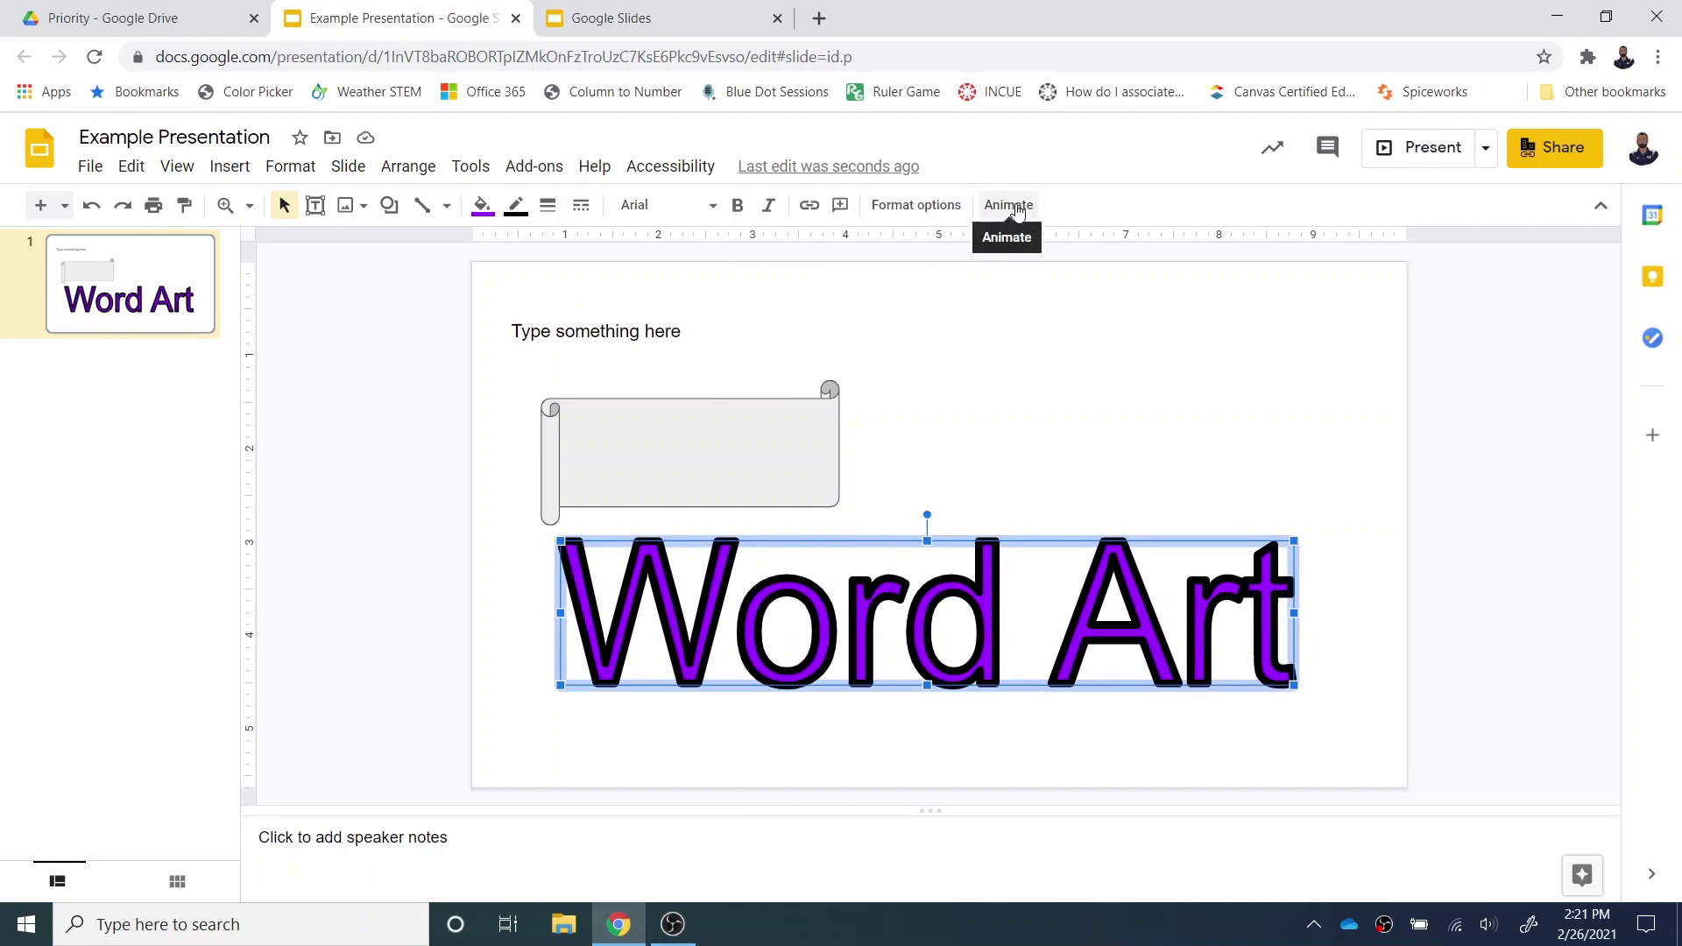
{"action": "left_click", "coordinate": [1052, 413]}
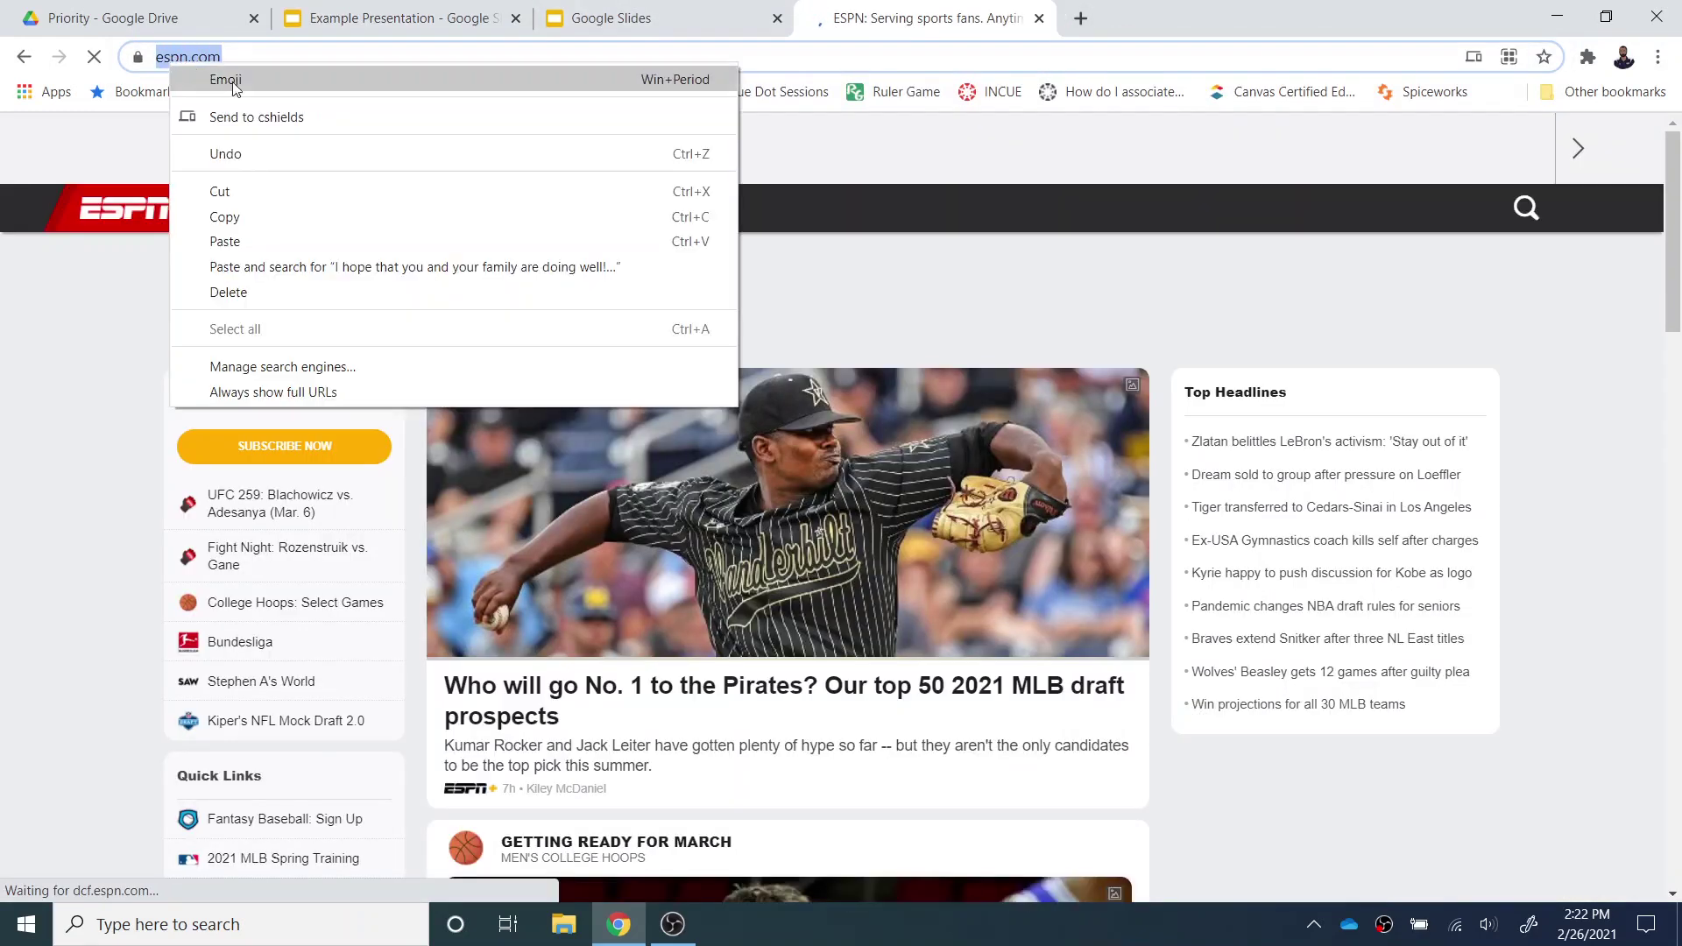
Step: Copy the espn.com address and go back to the Example Presentation tab
{"action": "left_click", "coordinate": [286, 211]}
{"action": "left_click", "coordinate": [605, 13]}
{"action": "left_click", "coordinate": [395, 17]}
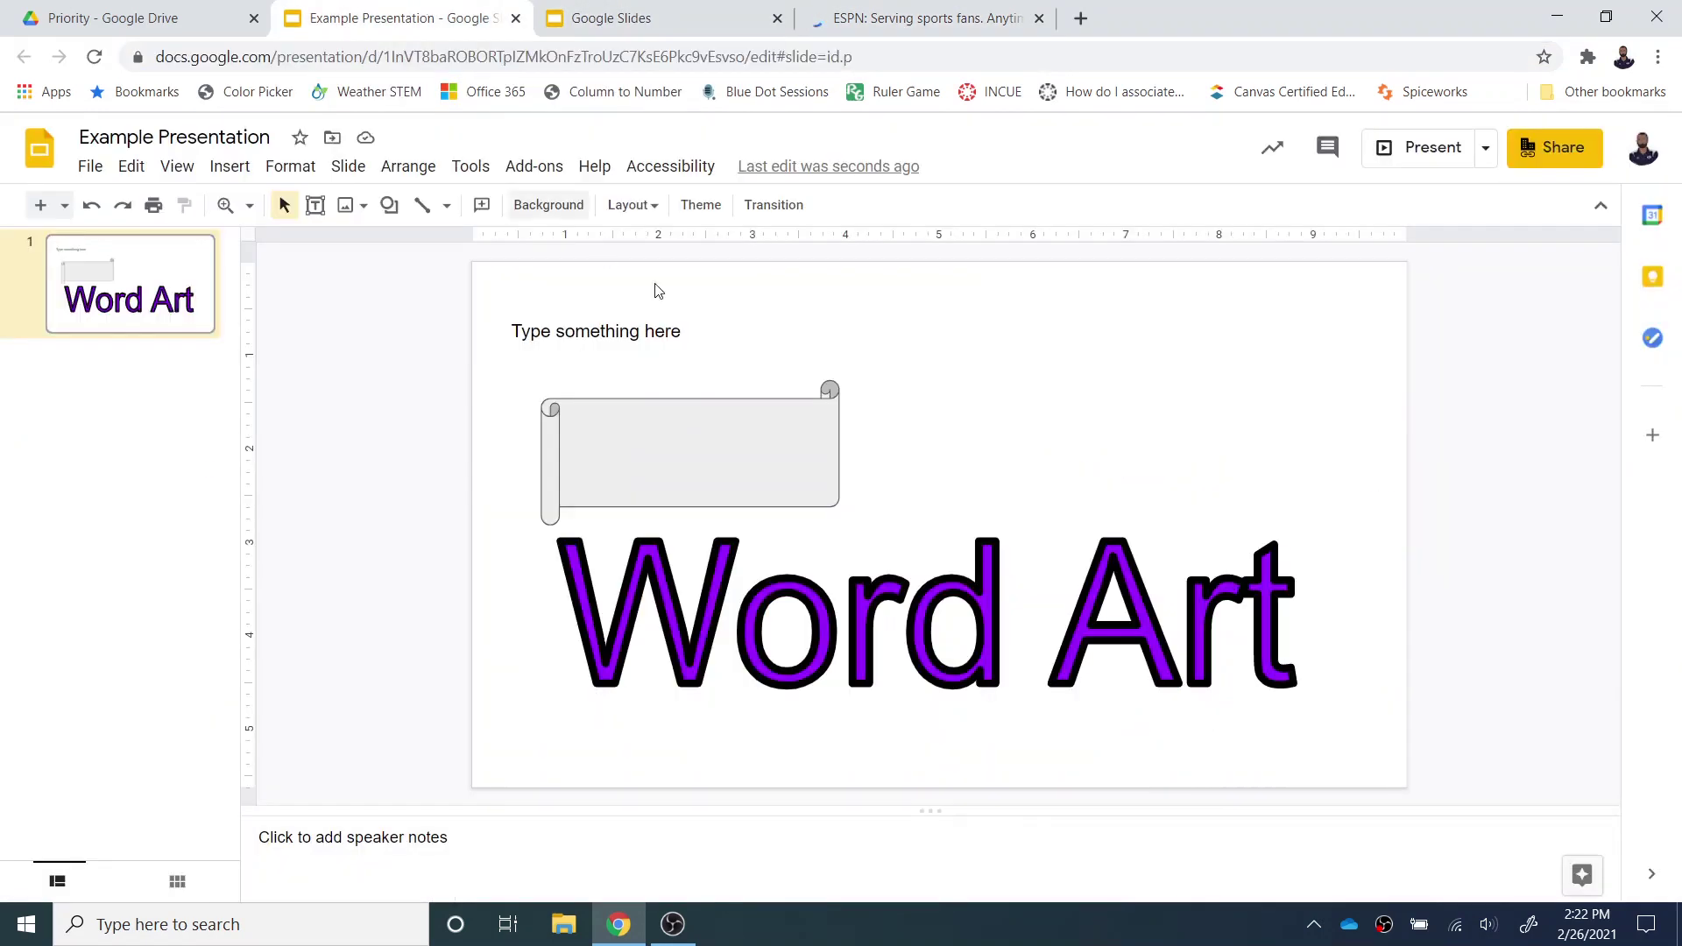
Step: Hyperlink the word 'something' in the top text to the pasted ESPN URL
{"action": "left_click", "coordinate": [229, 166]}
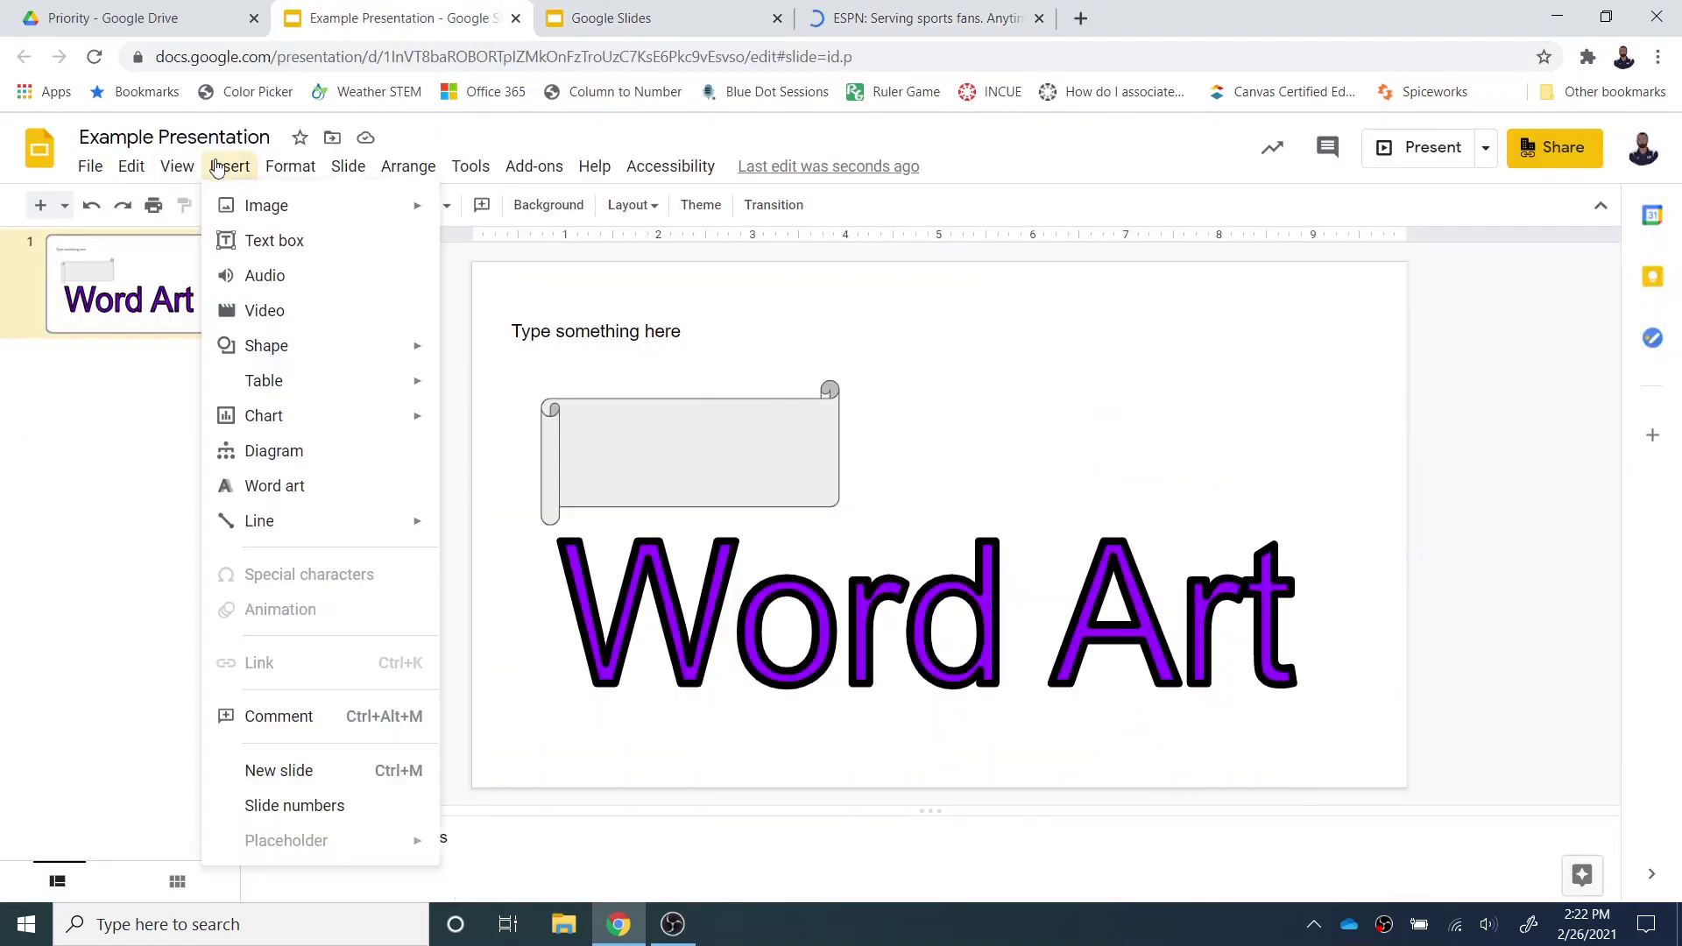
{"action": "double_click", "coordinate": [595, 330]}
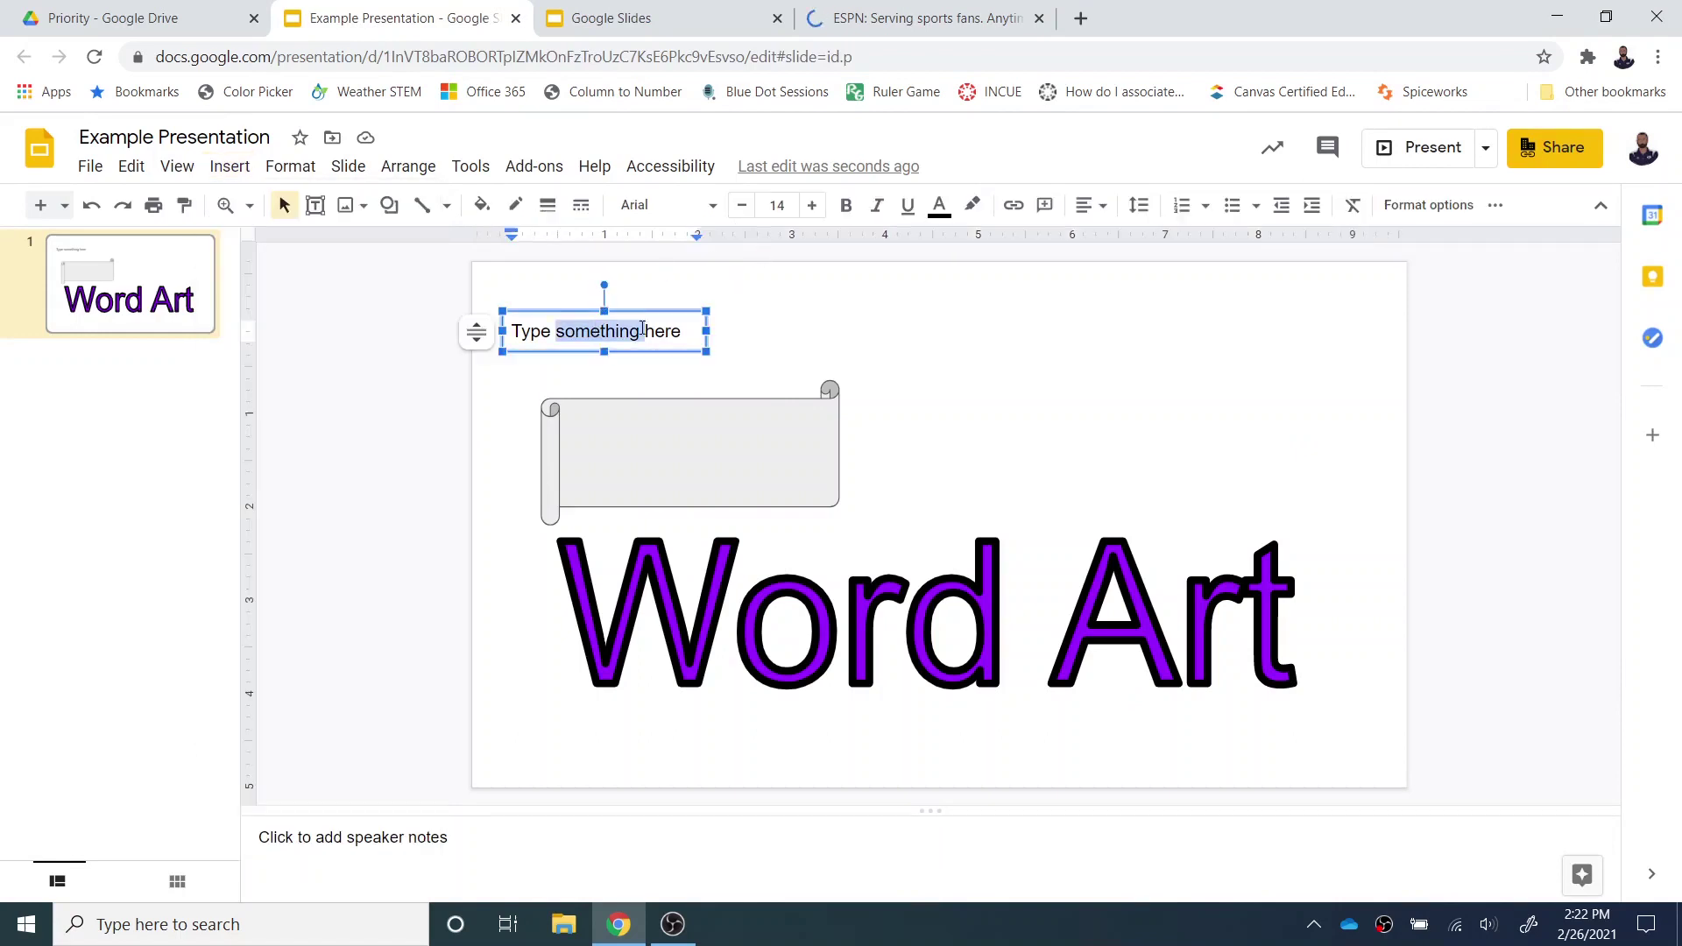
{"action": "left_click", "coordinate": [636, 331]}
{"action": "left_click_drag", "start_coordinate": [640, 331], "coordinate": [563, 328]}
{"action": "left_click", "coordinate": [1013, 205]}
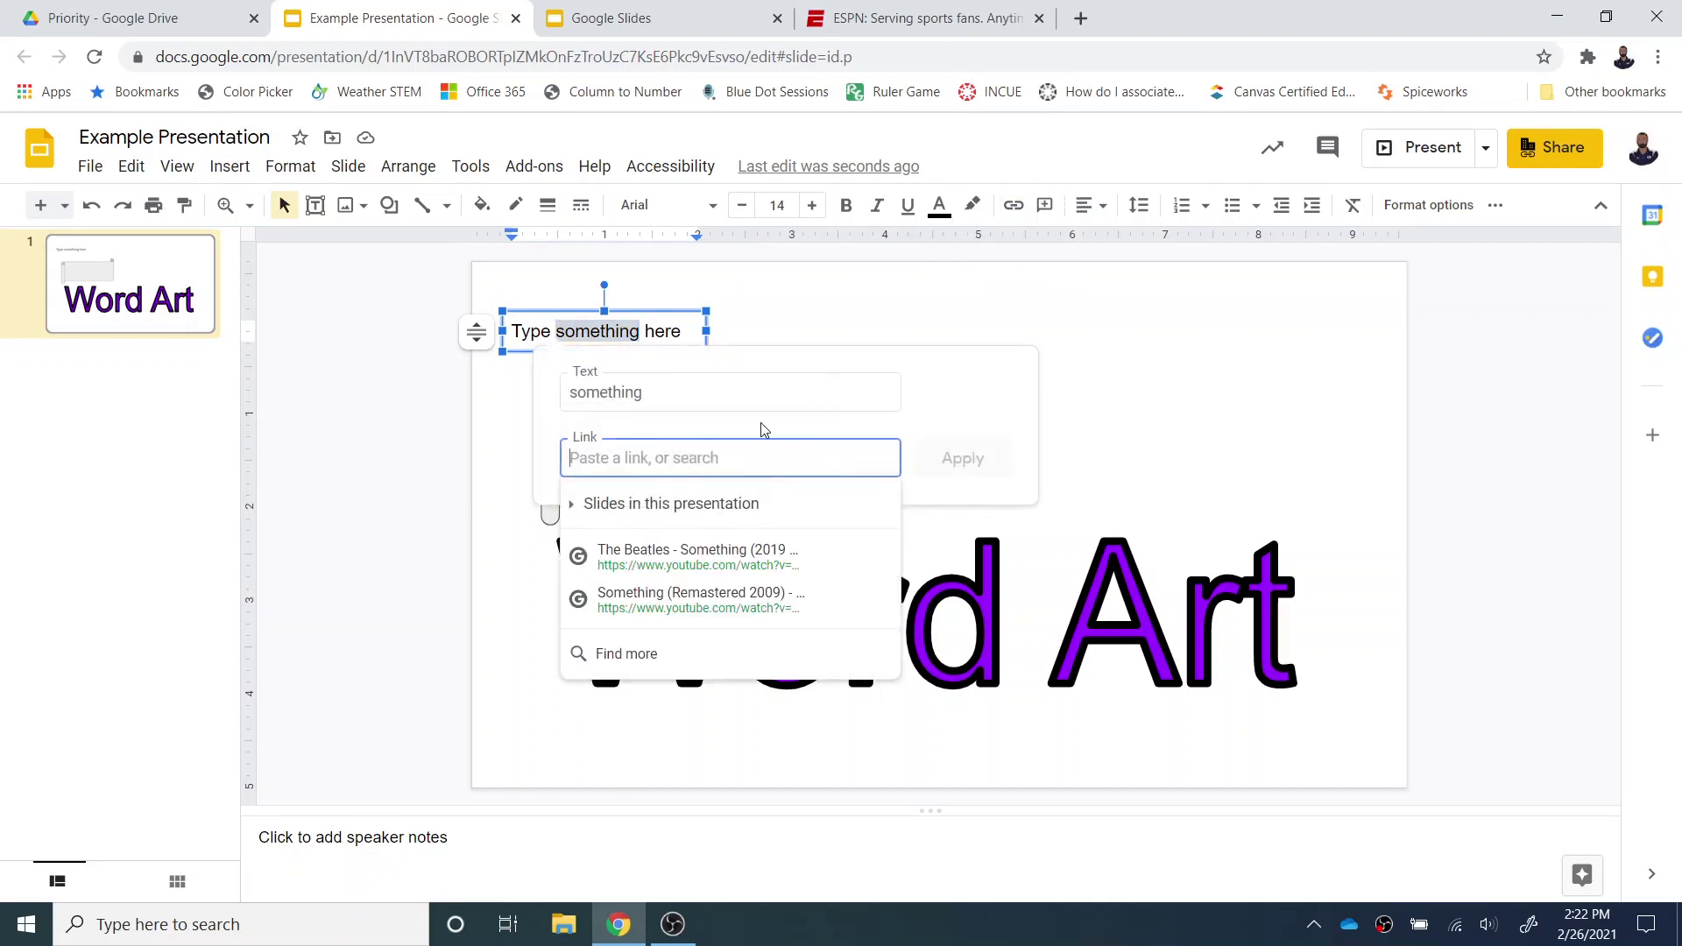
{"action": "key", "text": "ctrl+v"}
{"action": "left_click", "coordinate": [942, 459]}
{"action": "left_click", "coordinate": [942, 347]}
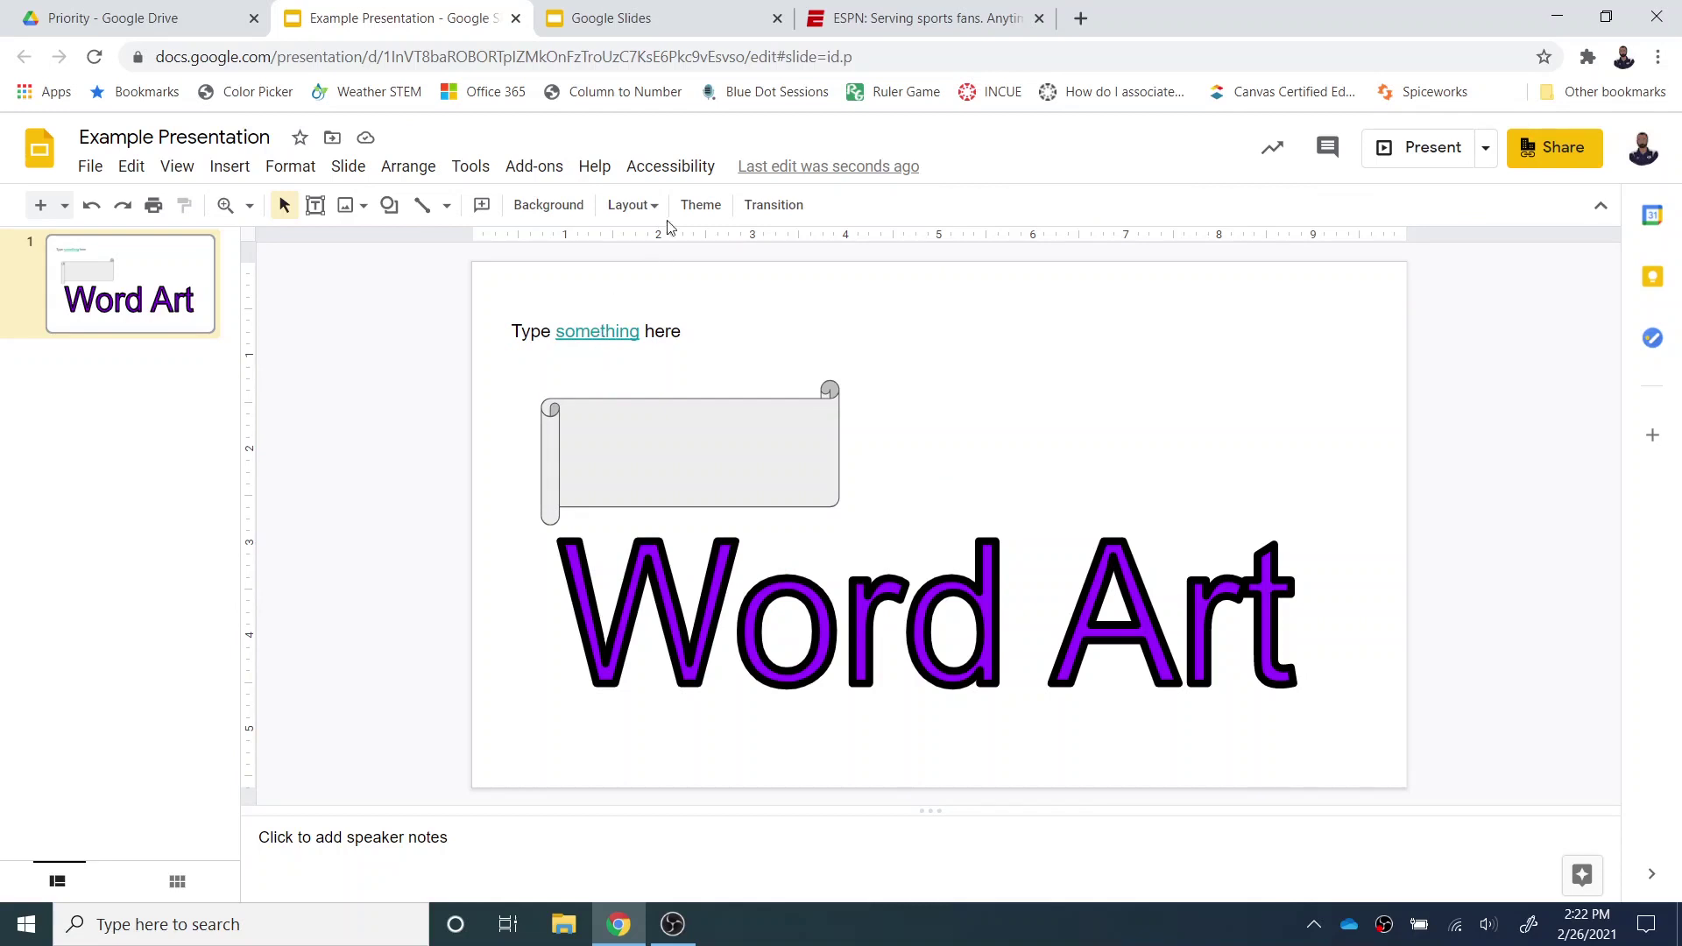
Step: Set the slide background colour to red
{"action": "left_click", "coordinate": [539, 210]}
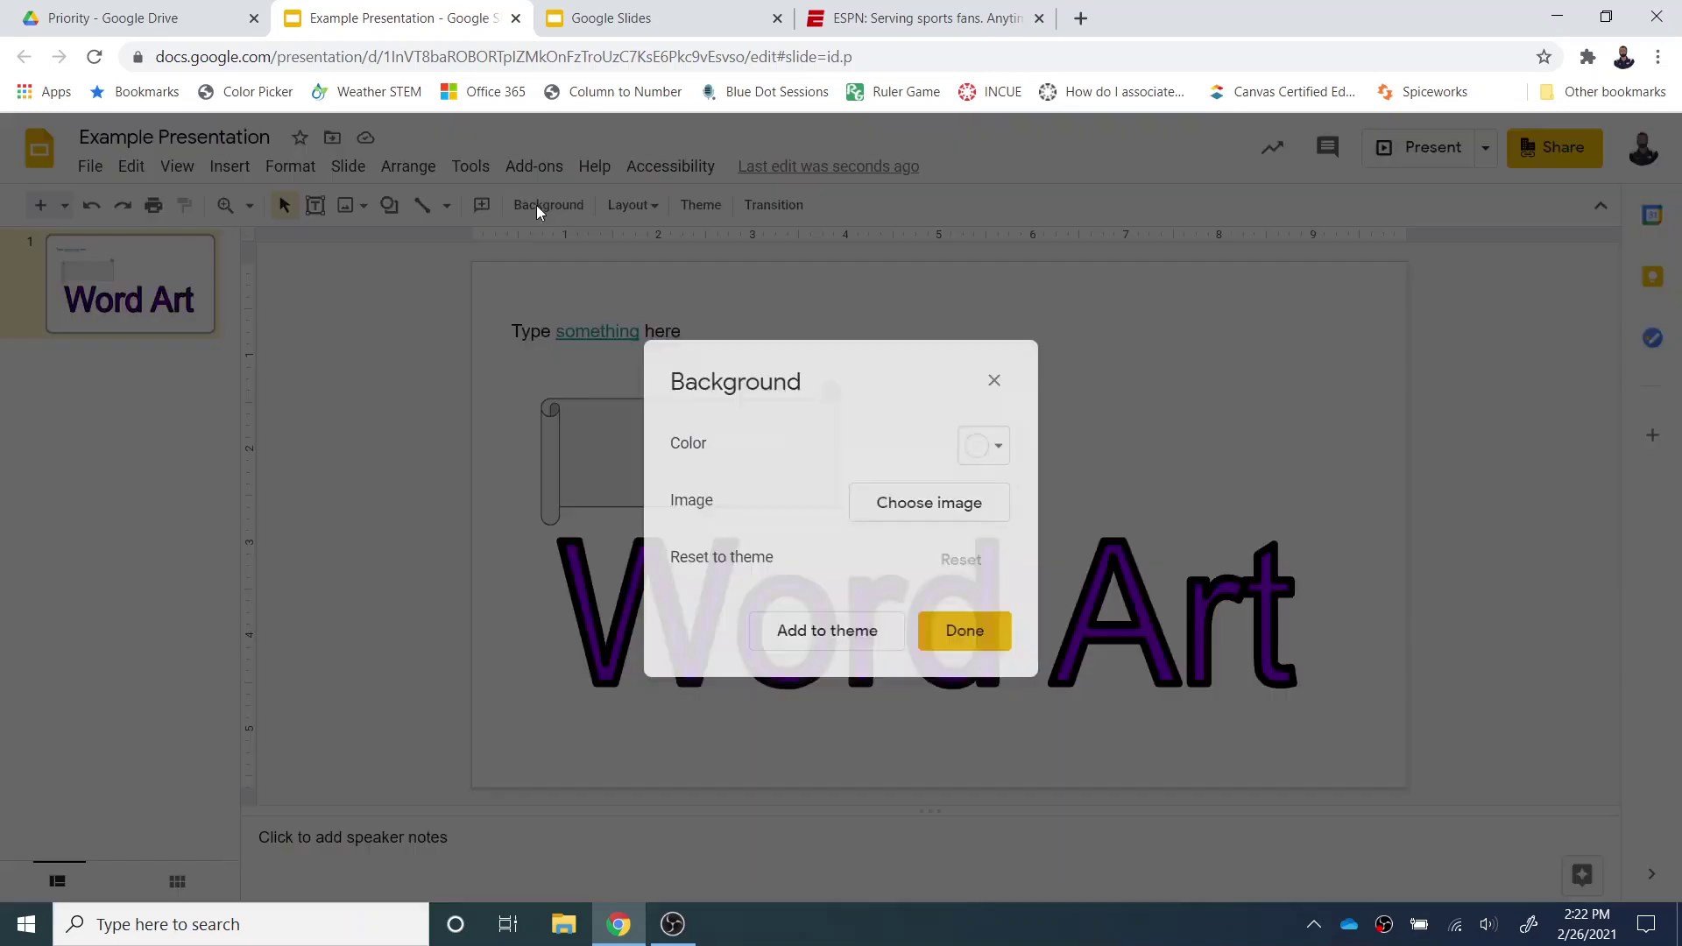
{"action": "left_click", "coordinate": [992, 449]}
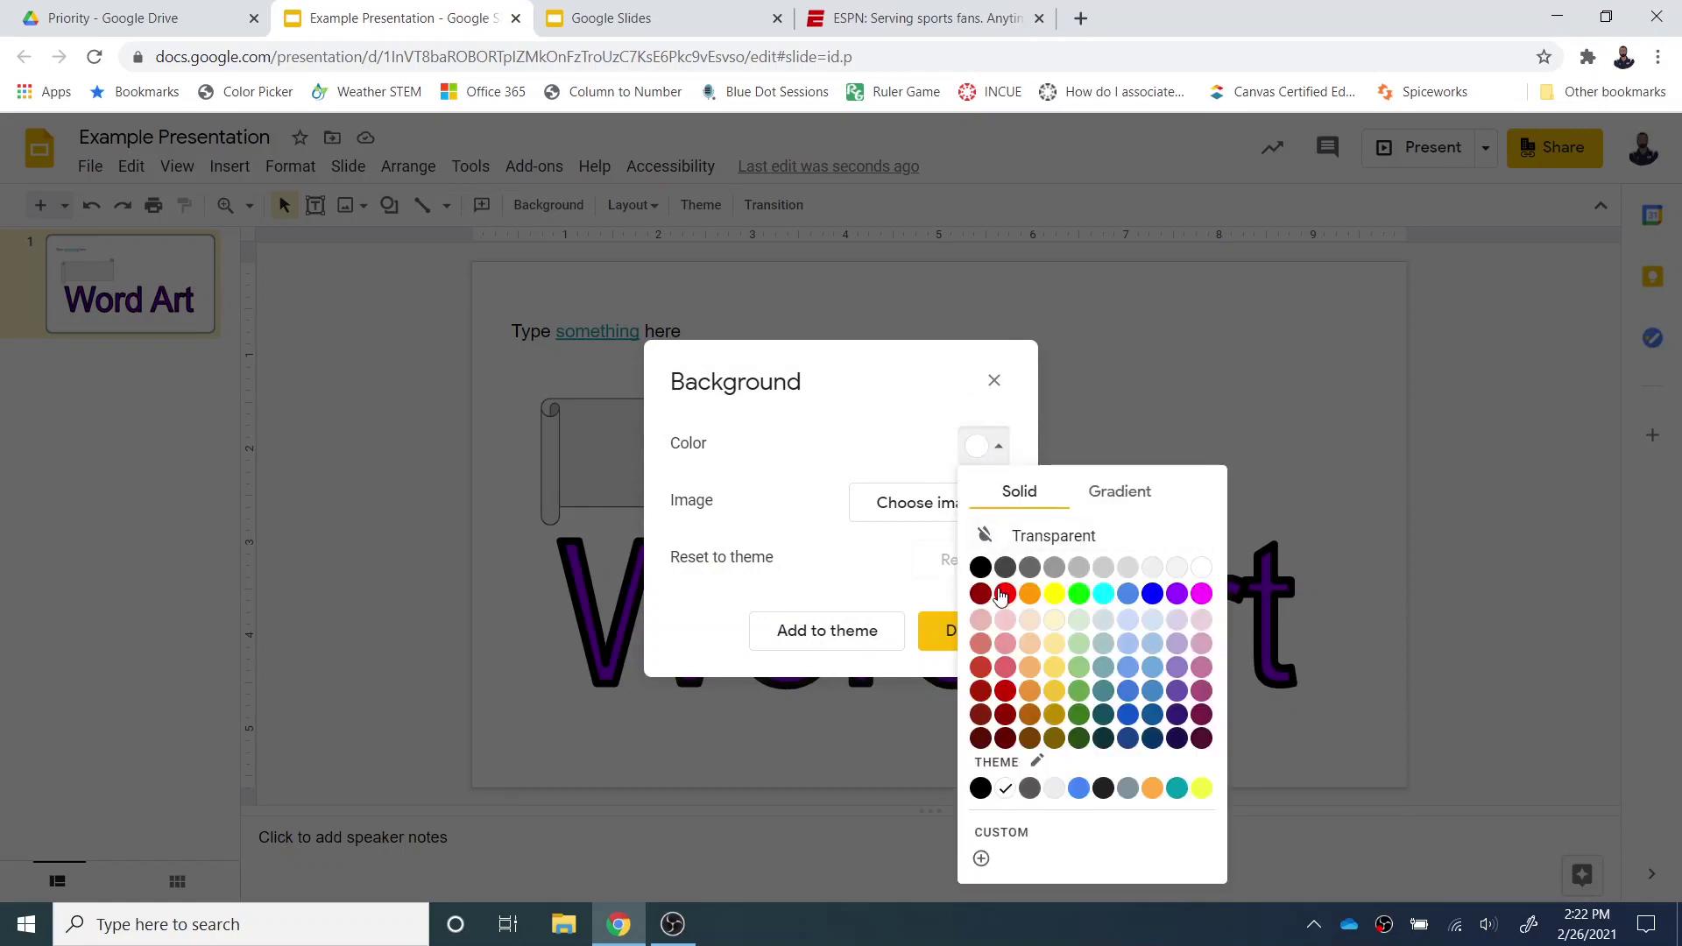
{"action": "left_click", "coordinate": [1003, 596]}
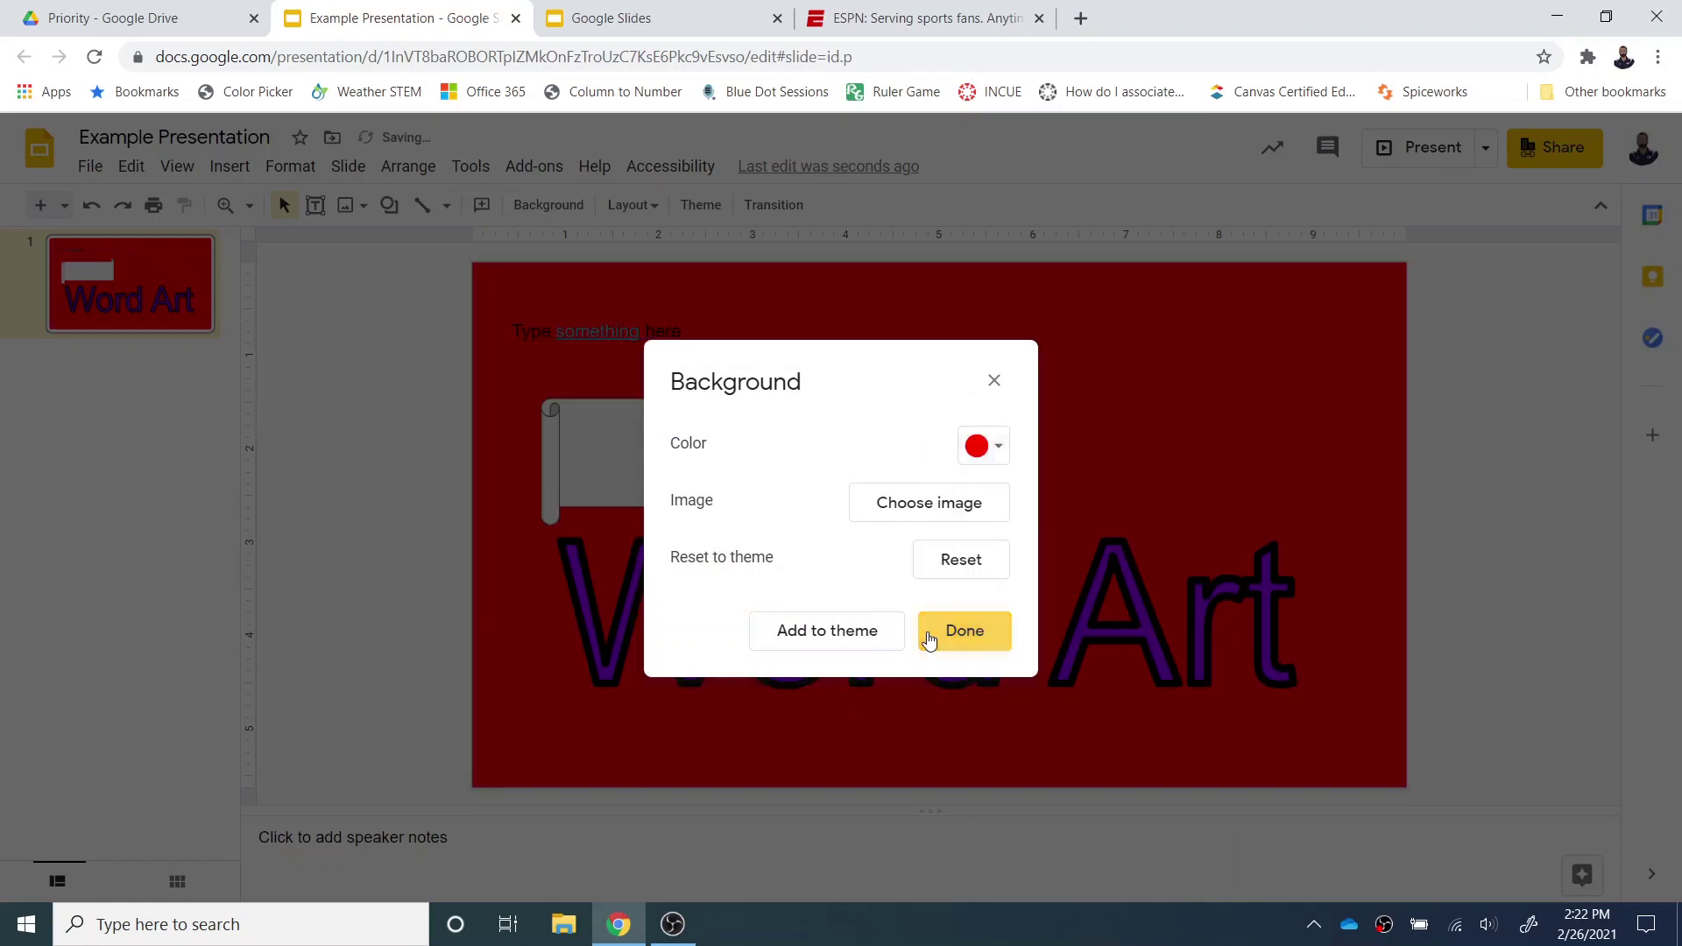
{"action": "left_click", "coordinate": [930, 636]}
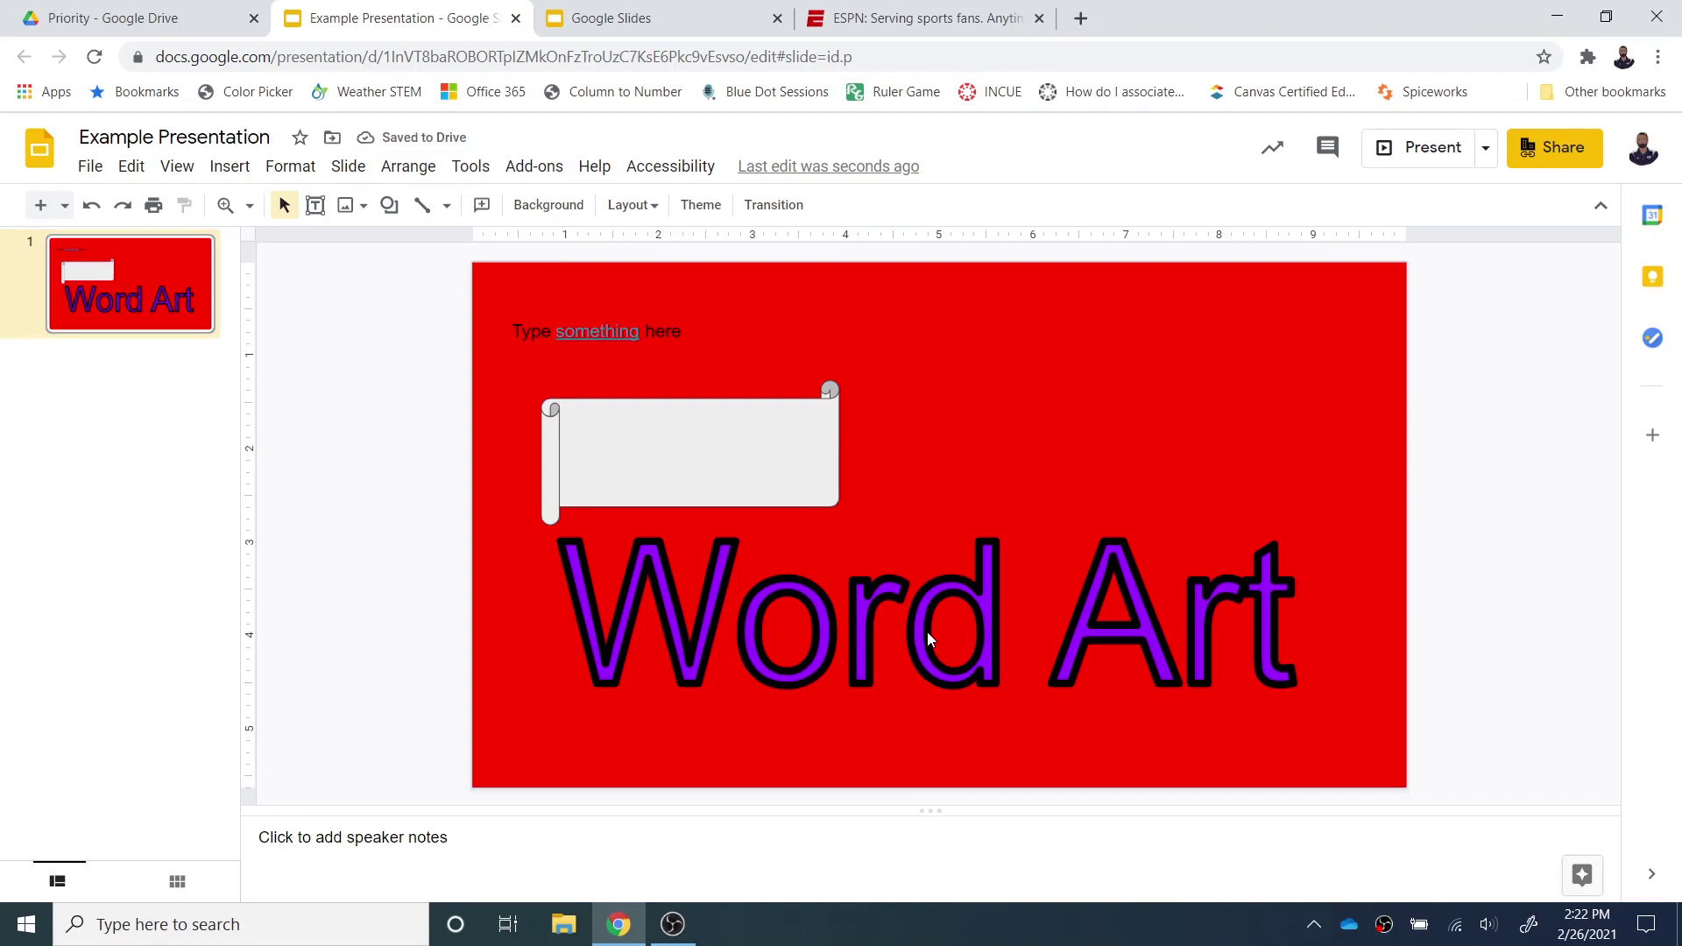
Step: Change the slide background colour to transparent
{"action": "left_click", "coordinate": [565, 211]}
{"action": "left_click", "coordinate": [985, 446]}
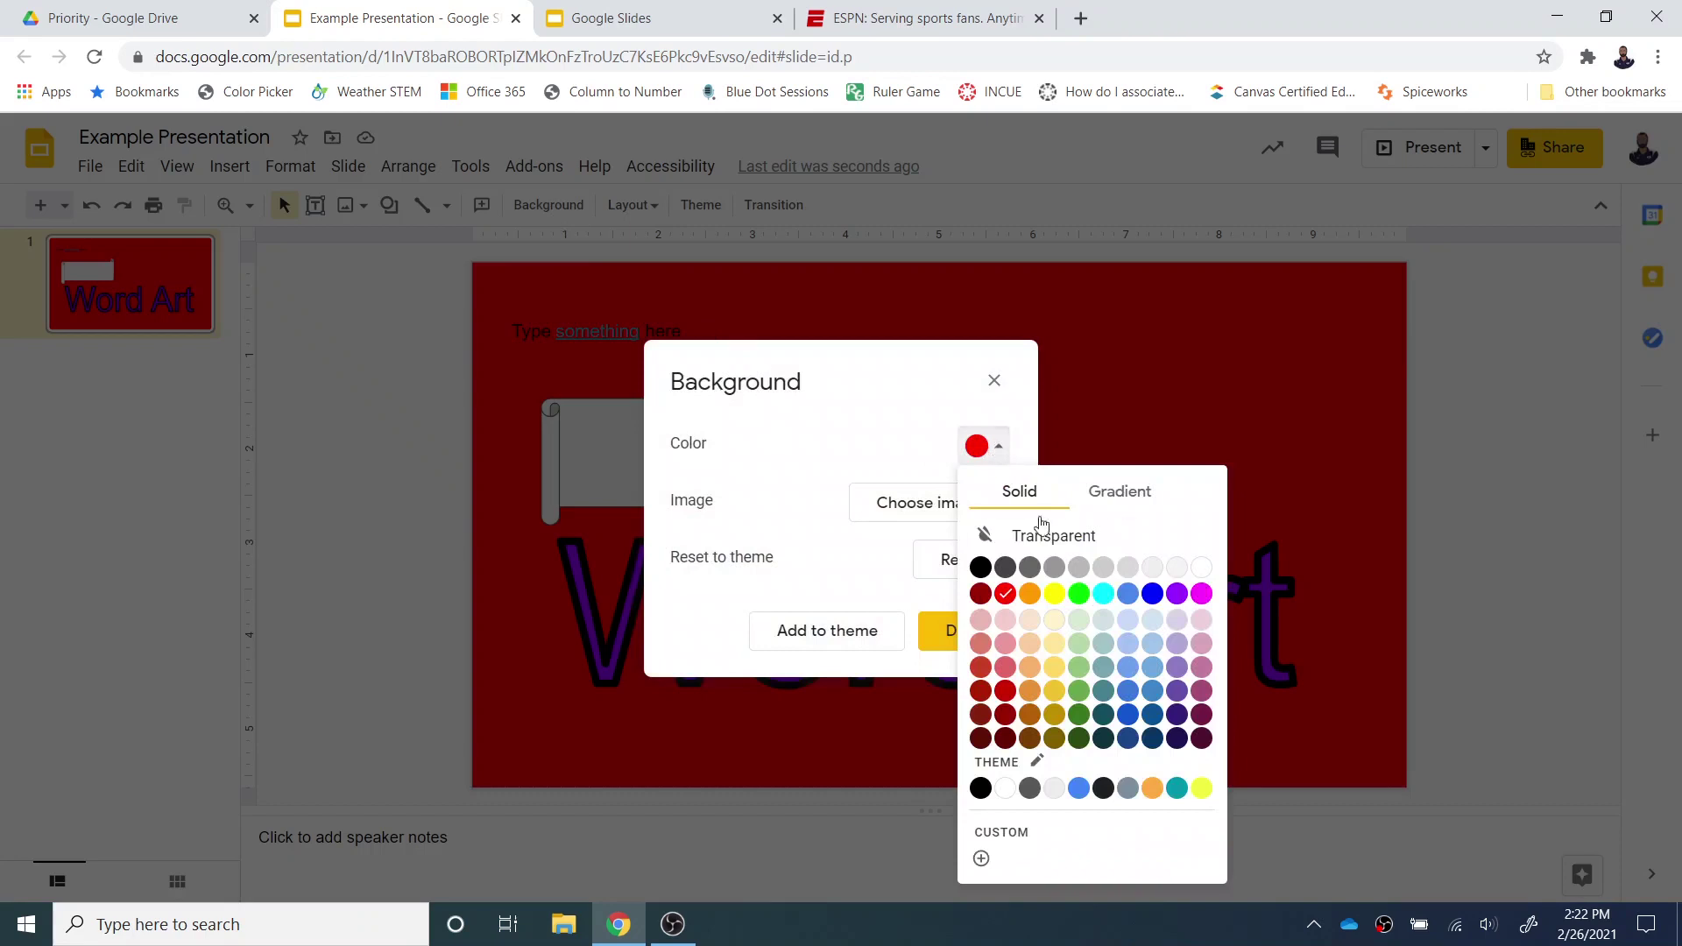
{"action": "left_click", "coordinate": [1176, 569]}
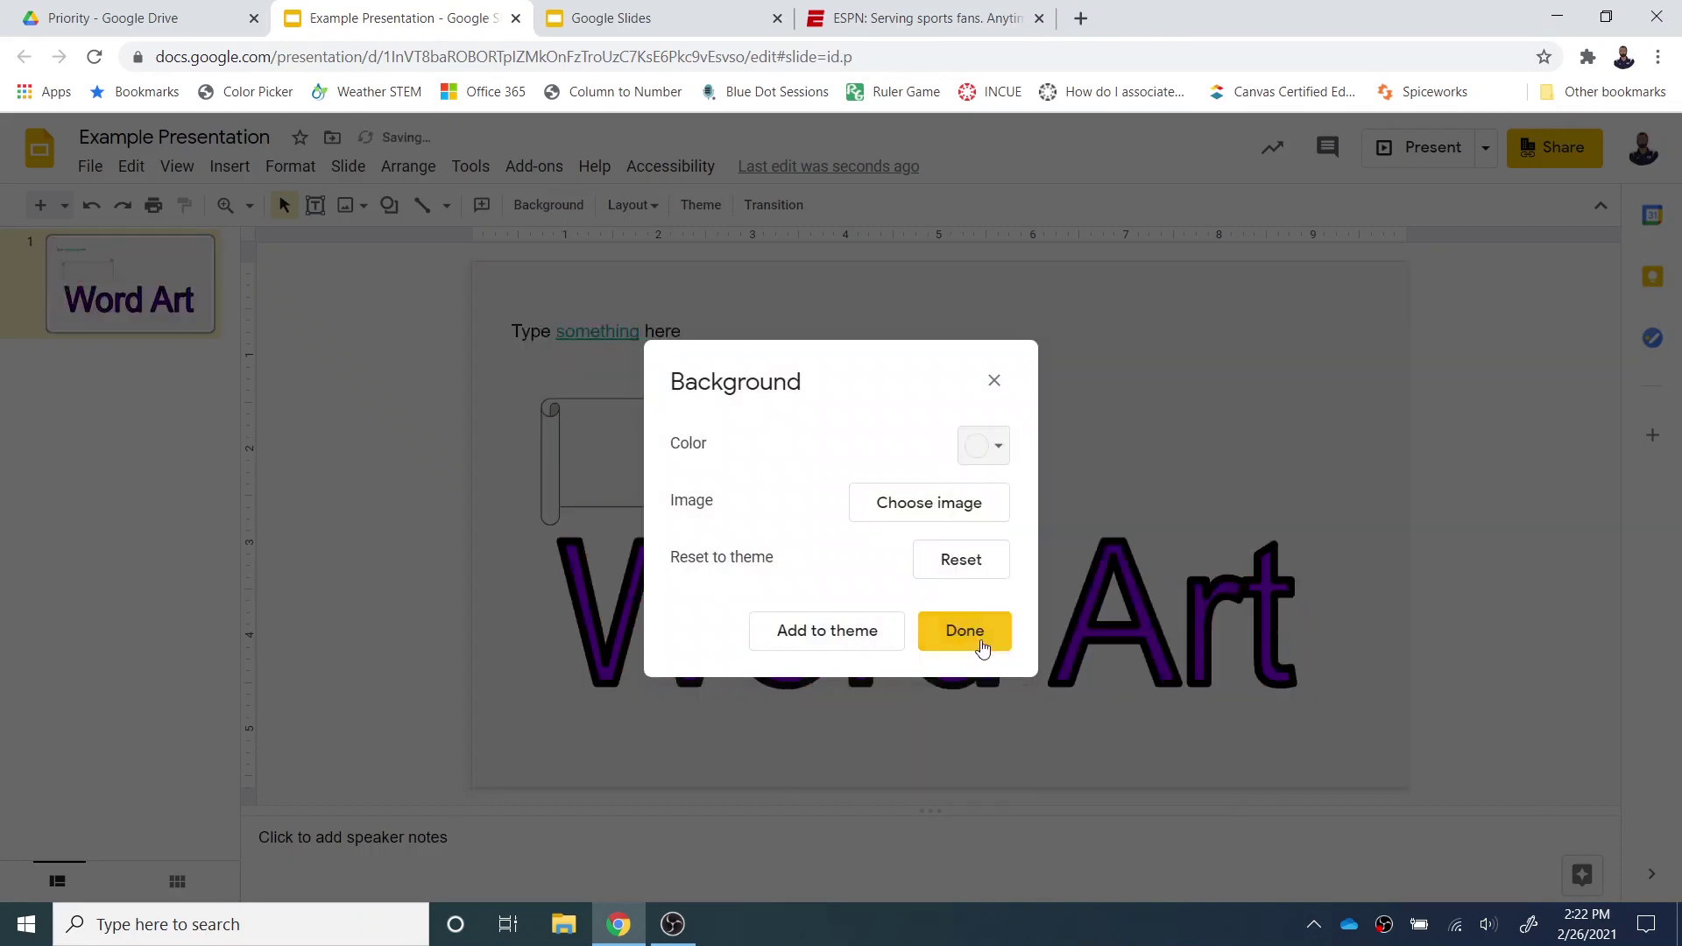
{"action": "left_click", "coordinate": [982, 639]}
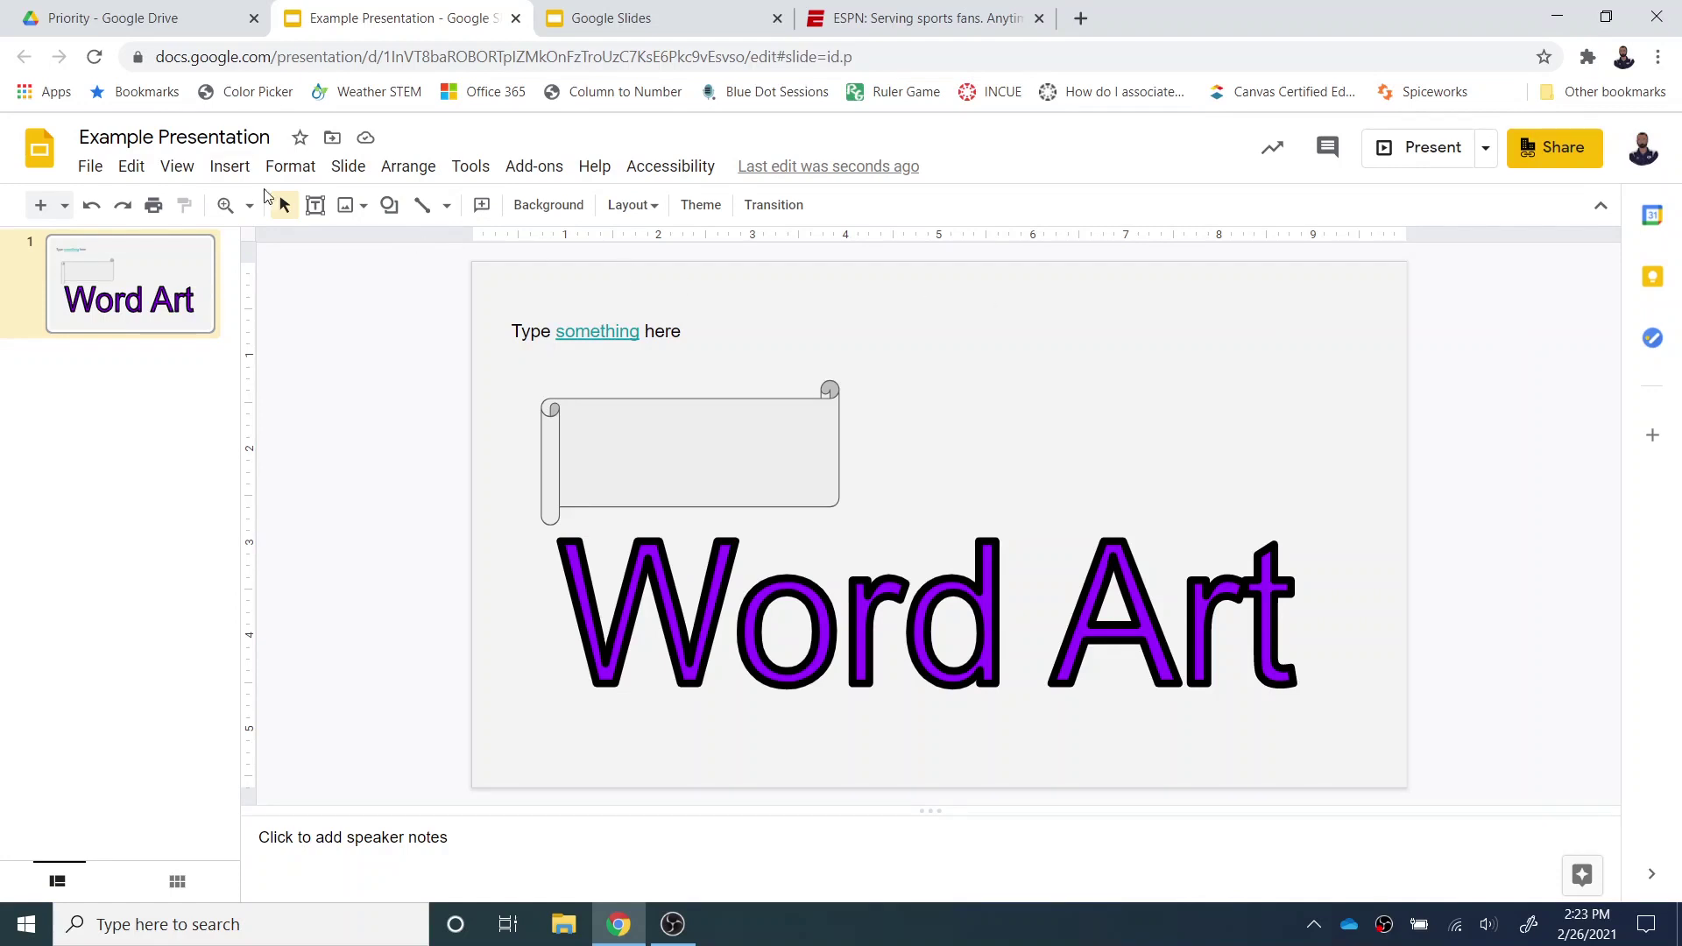
Step: Insert the first 'Tiger Cub' web image search result onto the slide
{"action": "left_click", "coordinate": [230, 165]}
{"action": "mouse_move", "coordinate": [265, 207]}
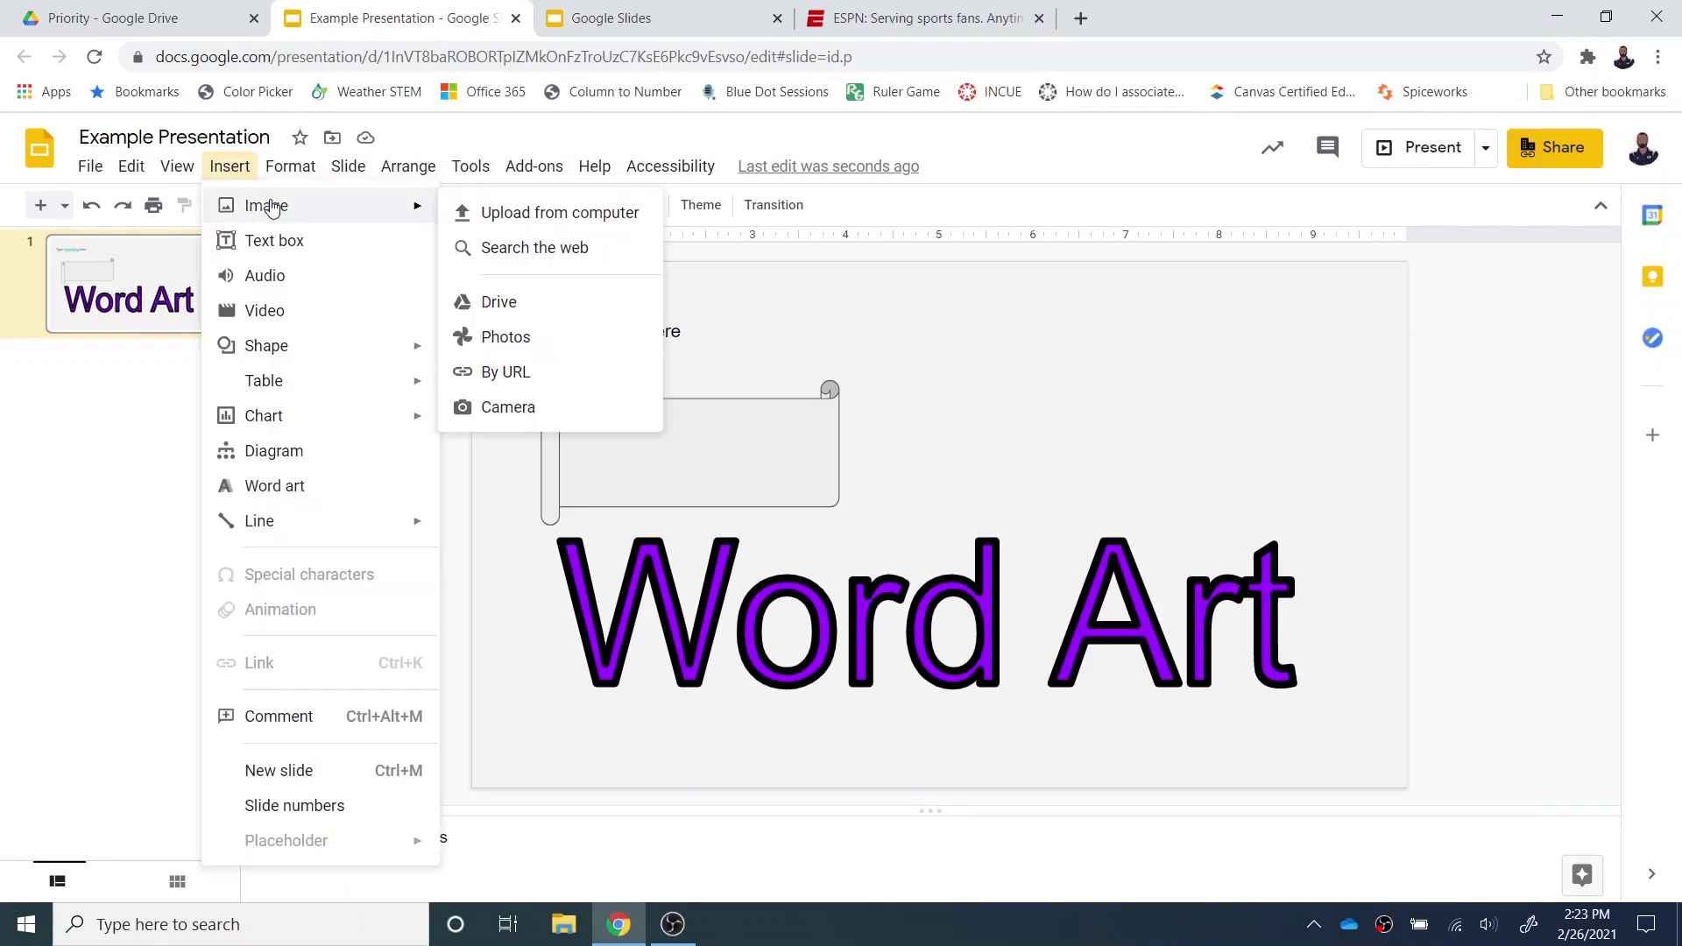
{"action": "left_click", "coordinate": [573, 253]}
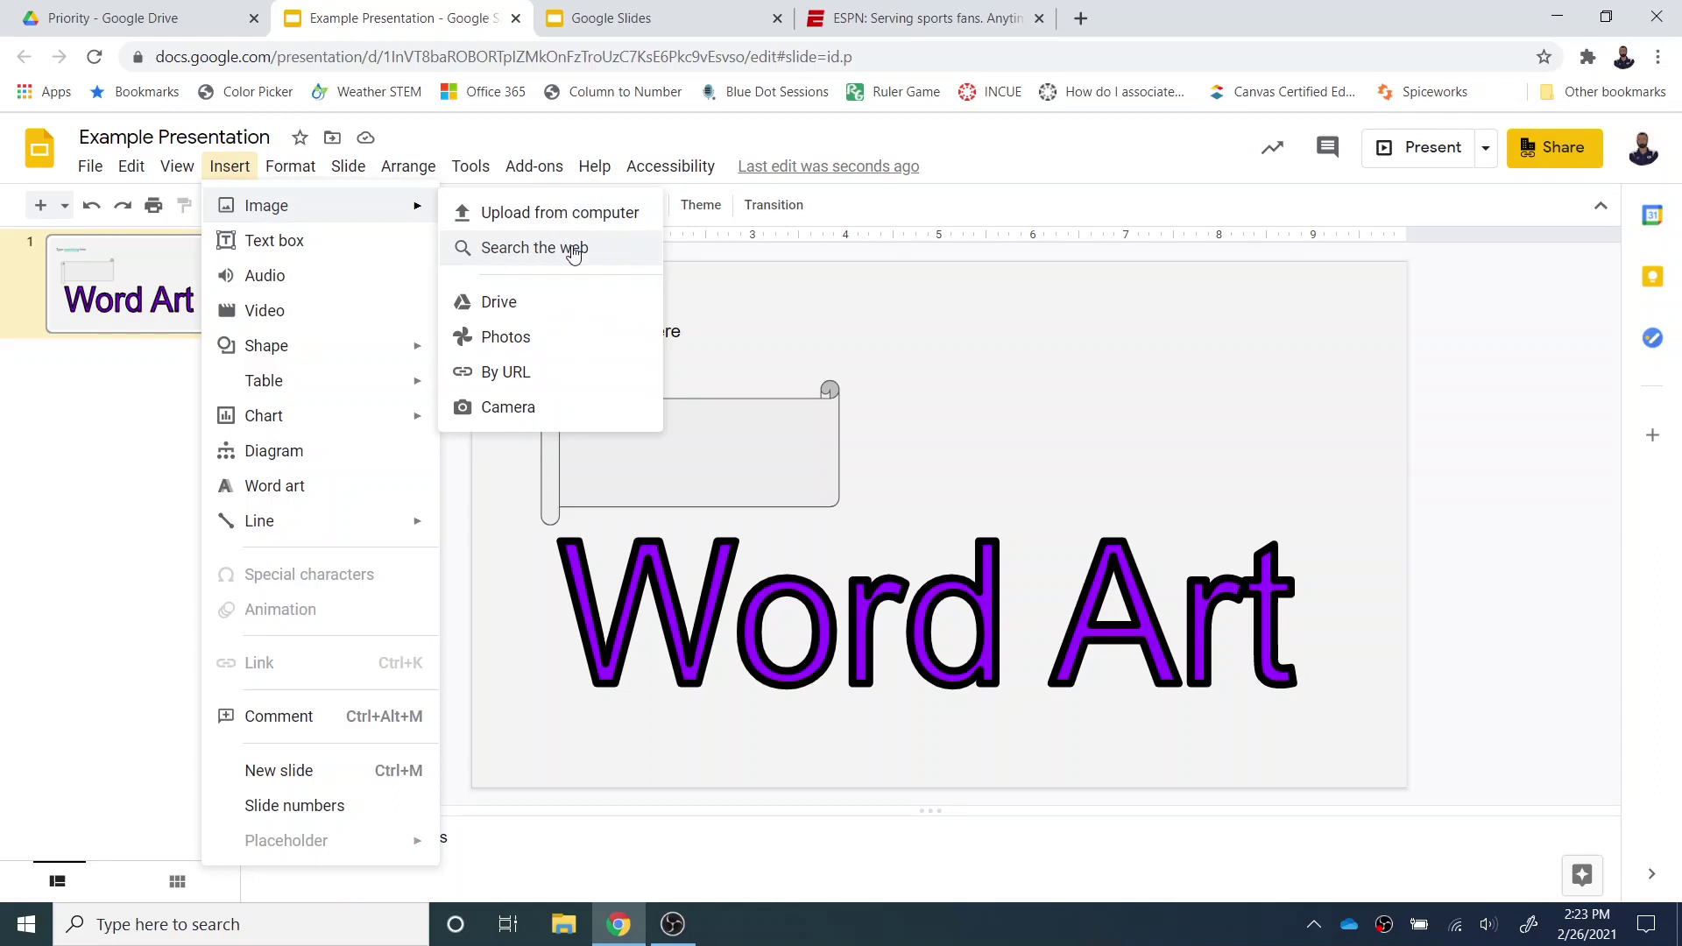
{"action": "left_click", "coordinate": [573, 252]}
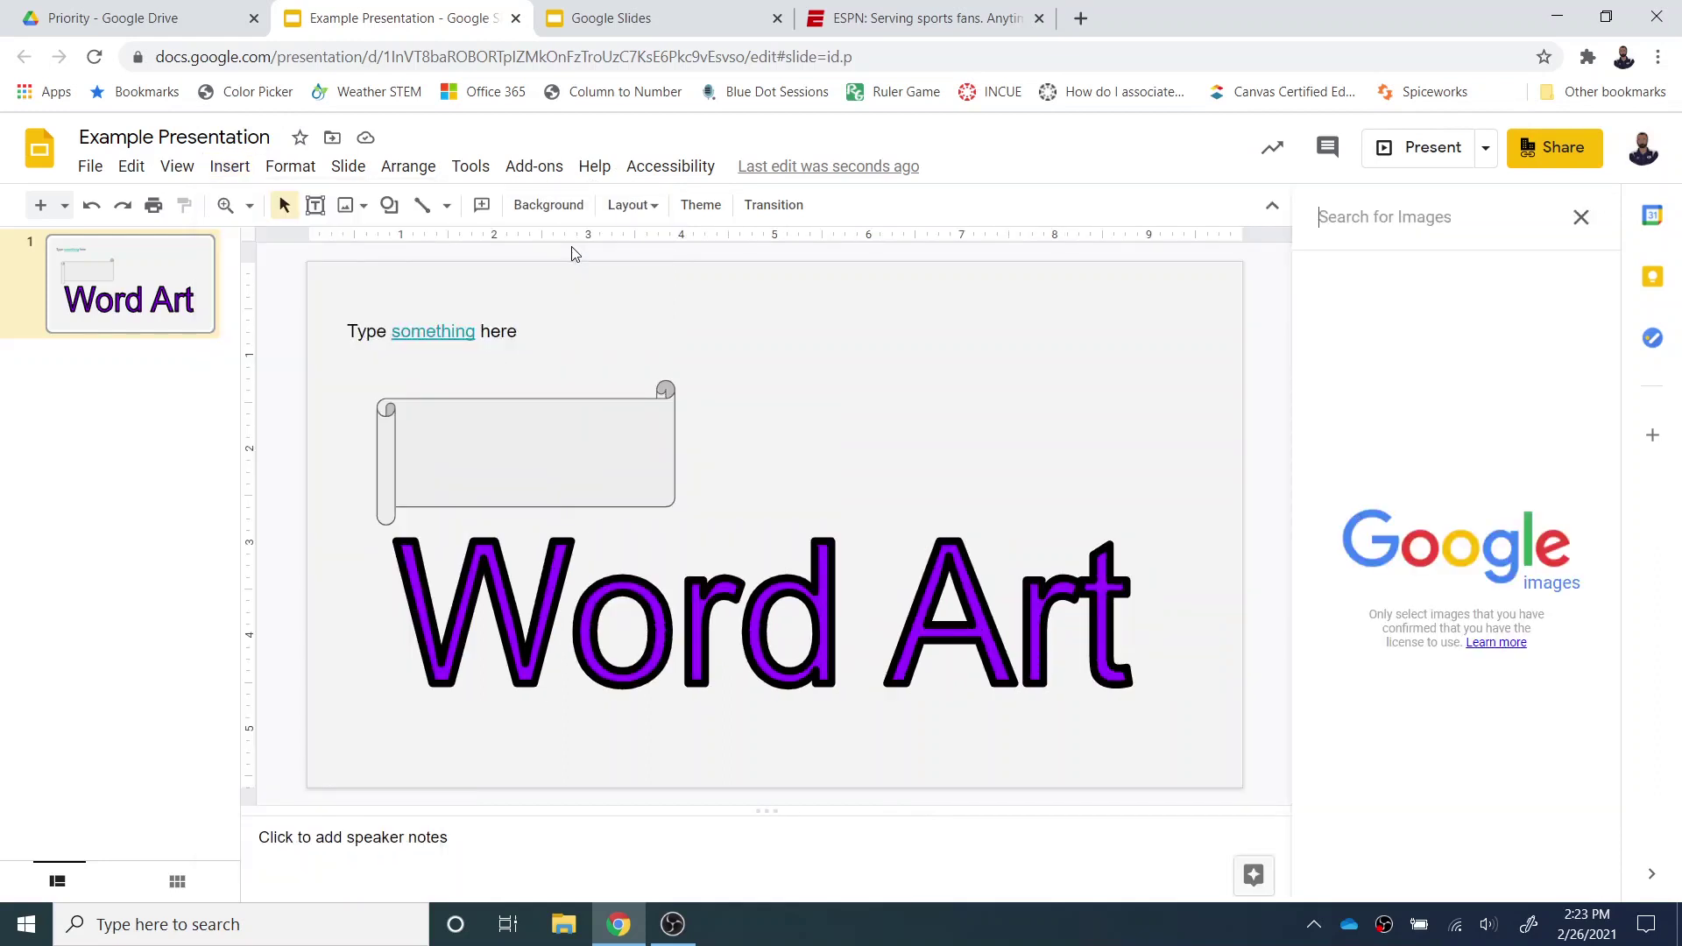
{"action": "type", "text": "Tiger Cu"}
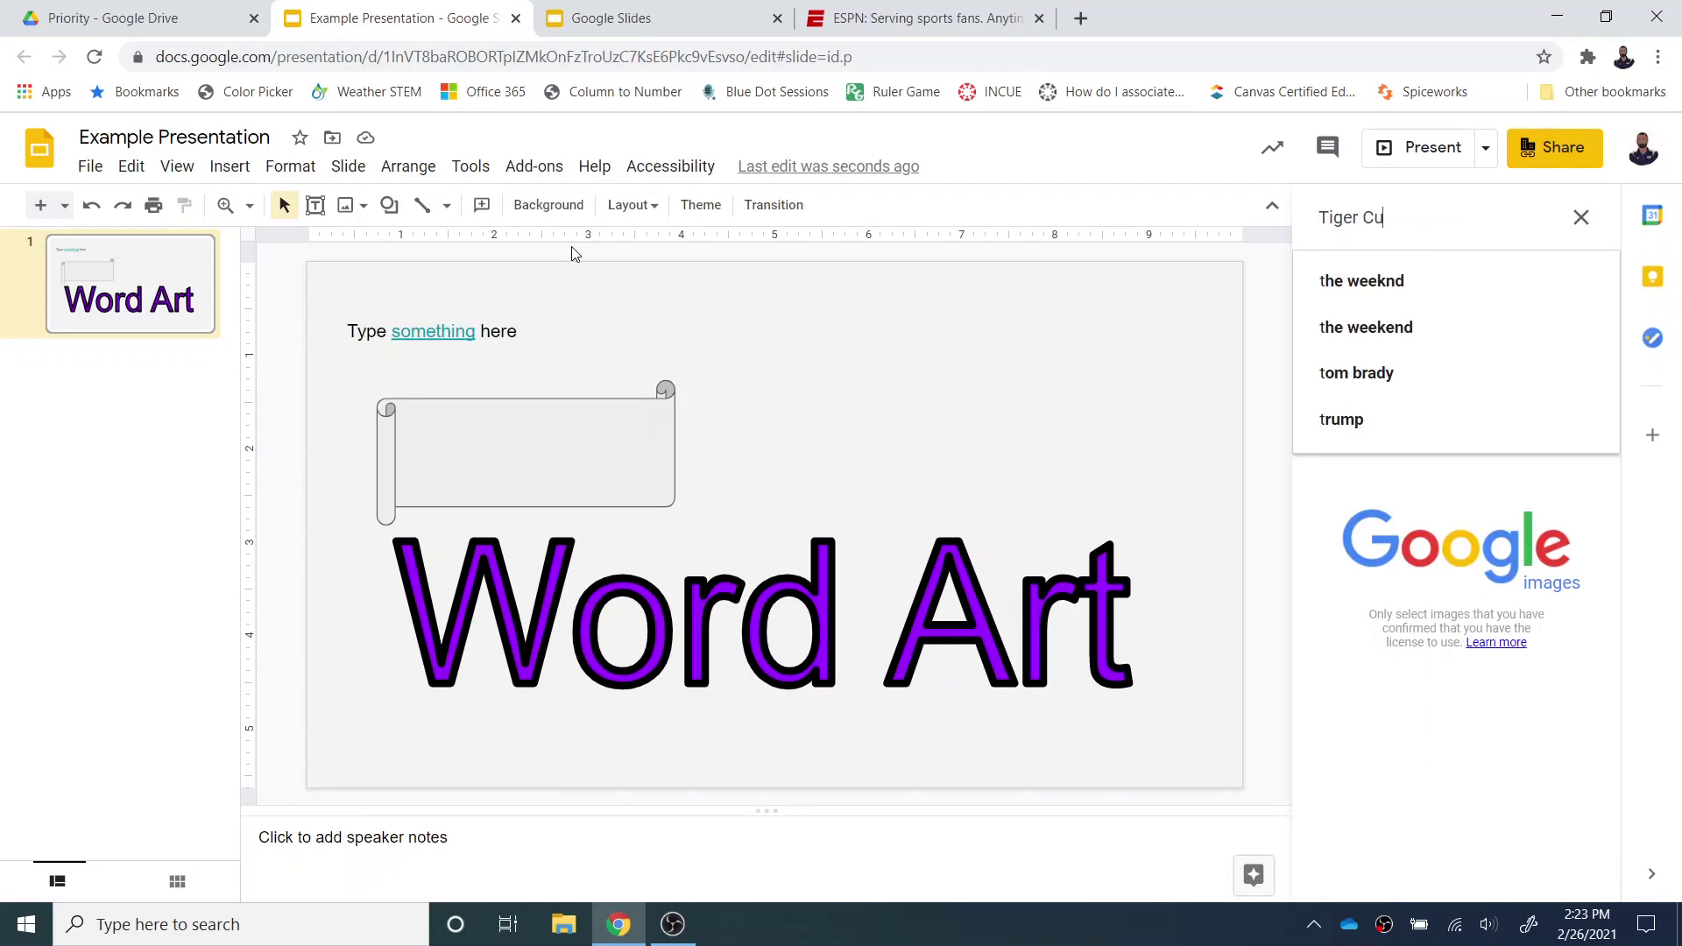
{"action": "type", "text": "b"}
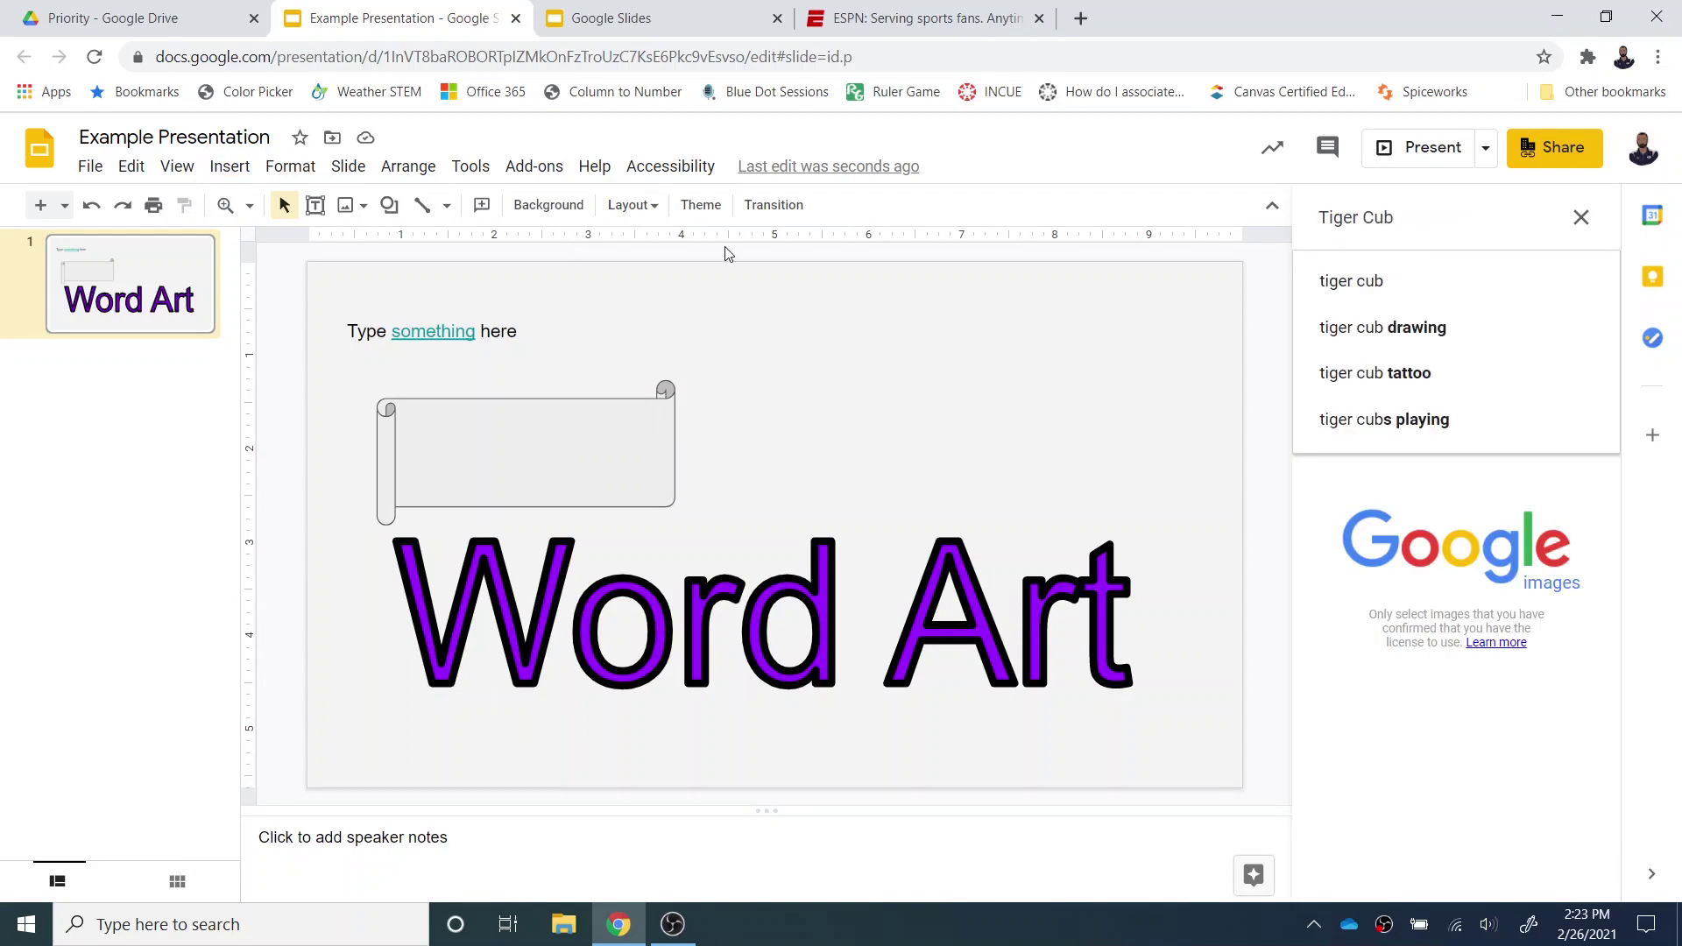
{"action": "key", "text": "Return"}
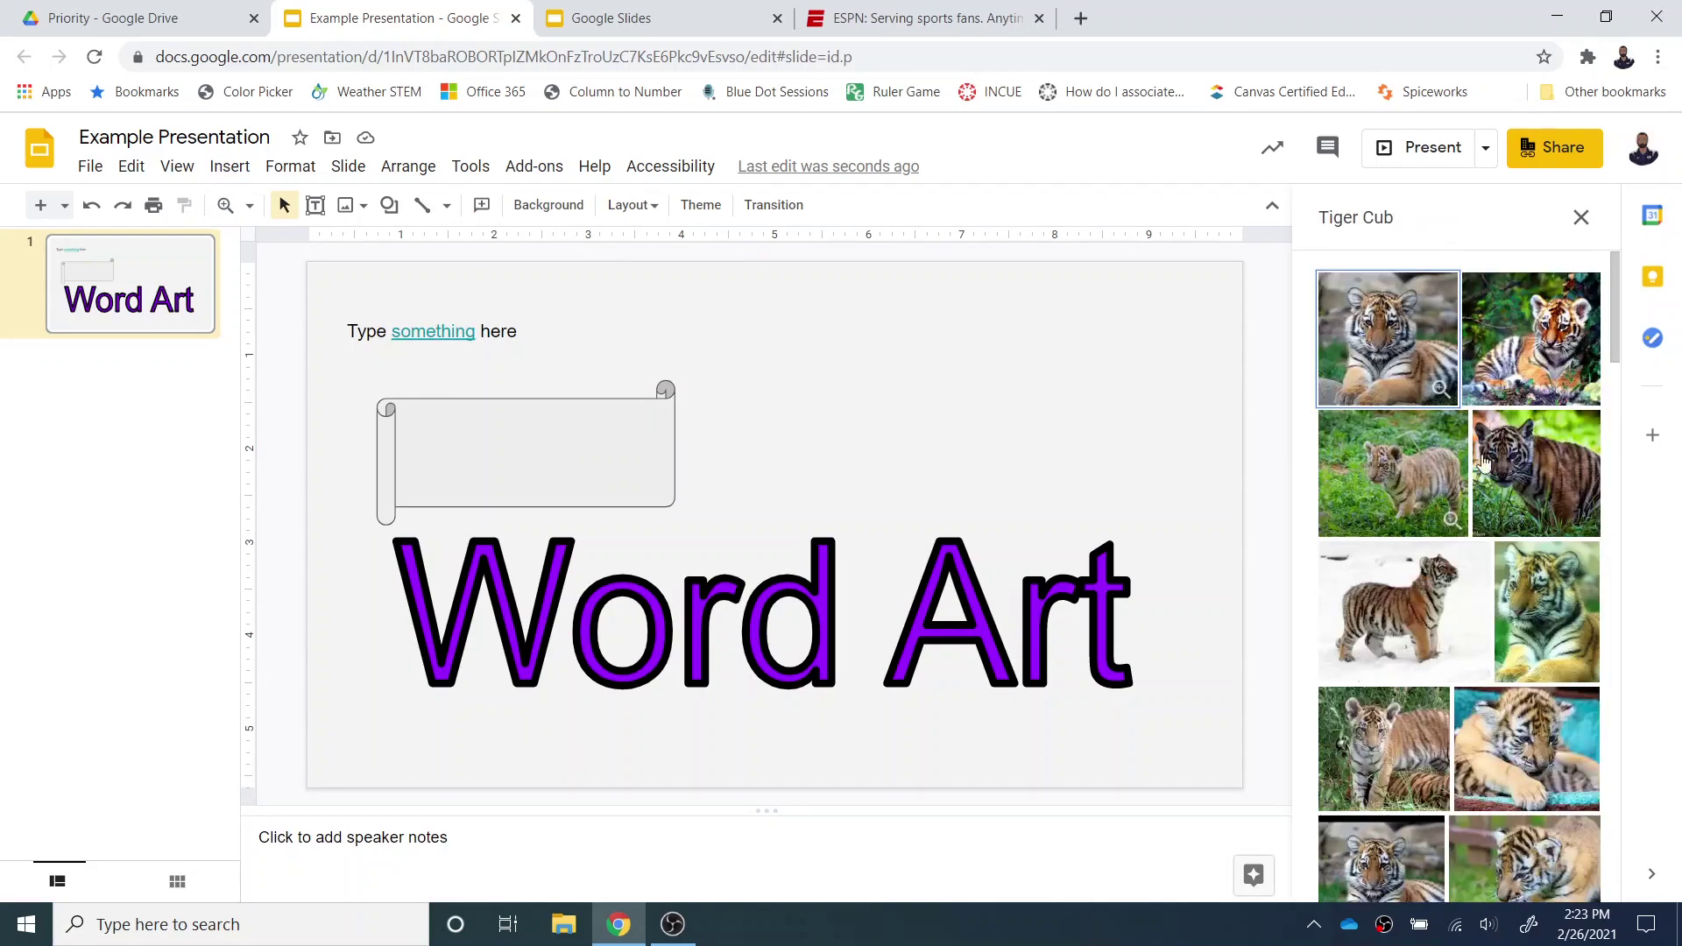
{"action": "left_click", "coordinate": [1391, 372]}
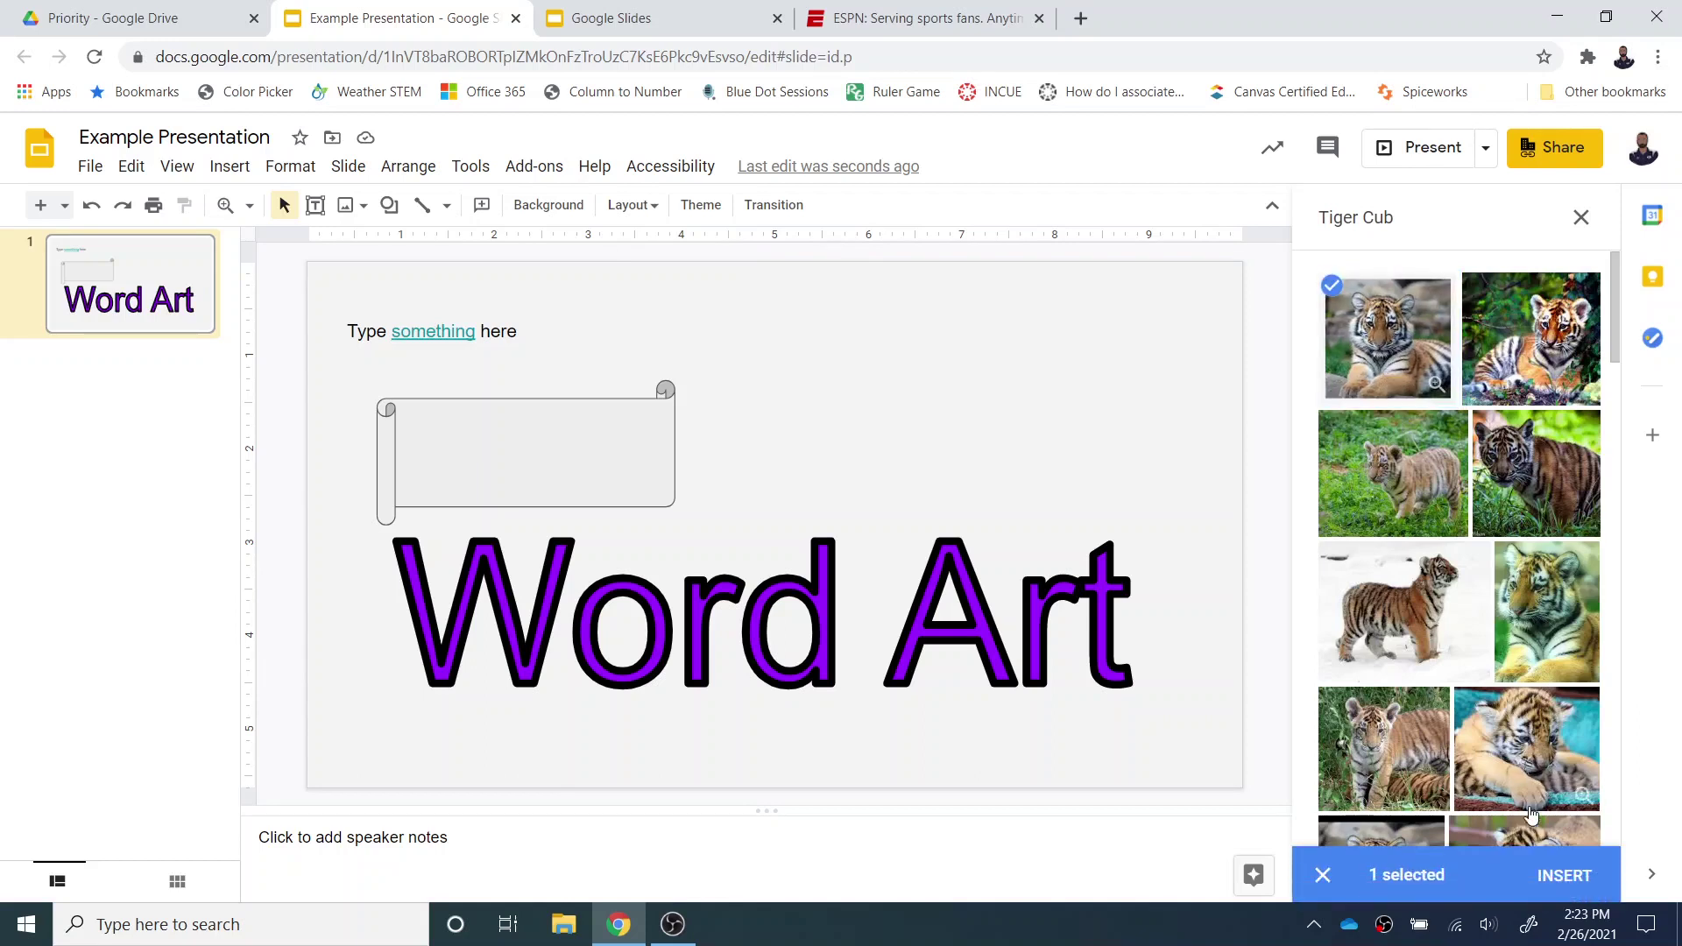
{"action": "left_click", "coordinate": [1570, 881]}
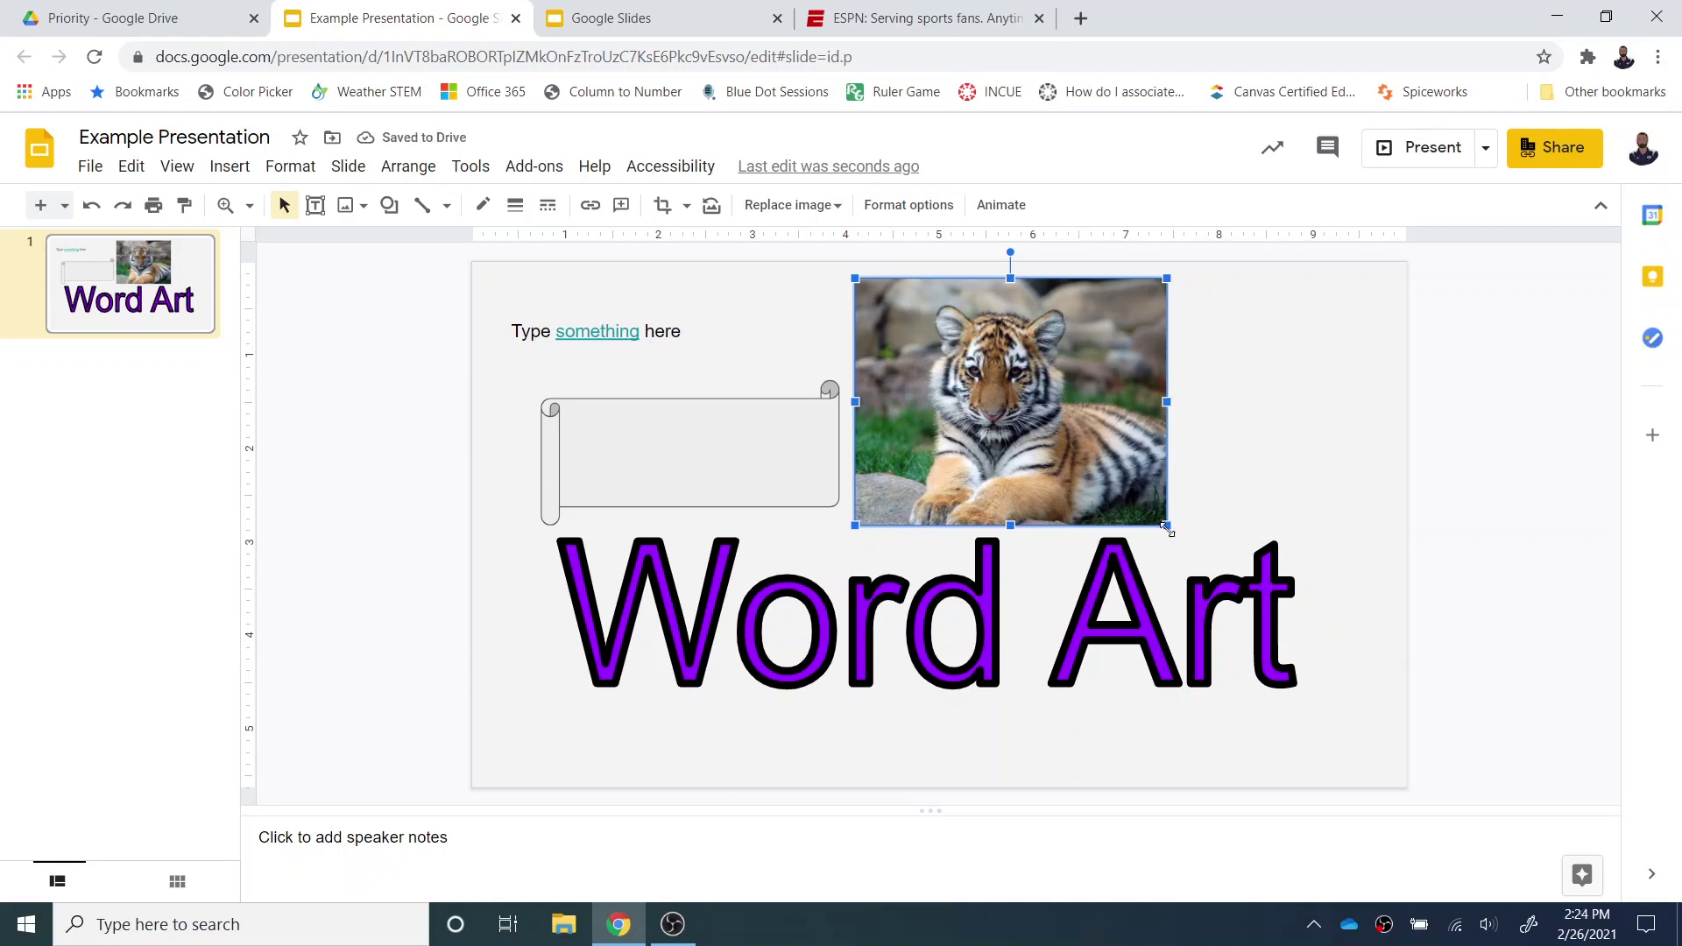
Step: Move the tiger photo slightly down-right and rotate it to about 330°
{"action": "mouse_move", "coordinate": [1169, 530]}
{"action": "left_mouse_down"}
{"action": "mouse_move", "coordinate": [1059, 438]}
{"action": "mouse_move", "coordinate": [1165, 525]}
{"action": "left_mouse_up"}
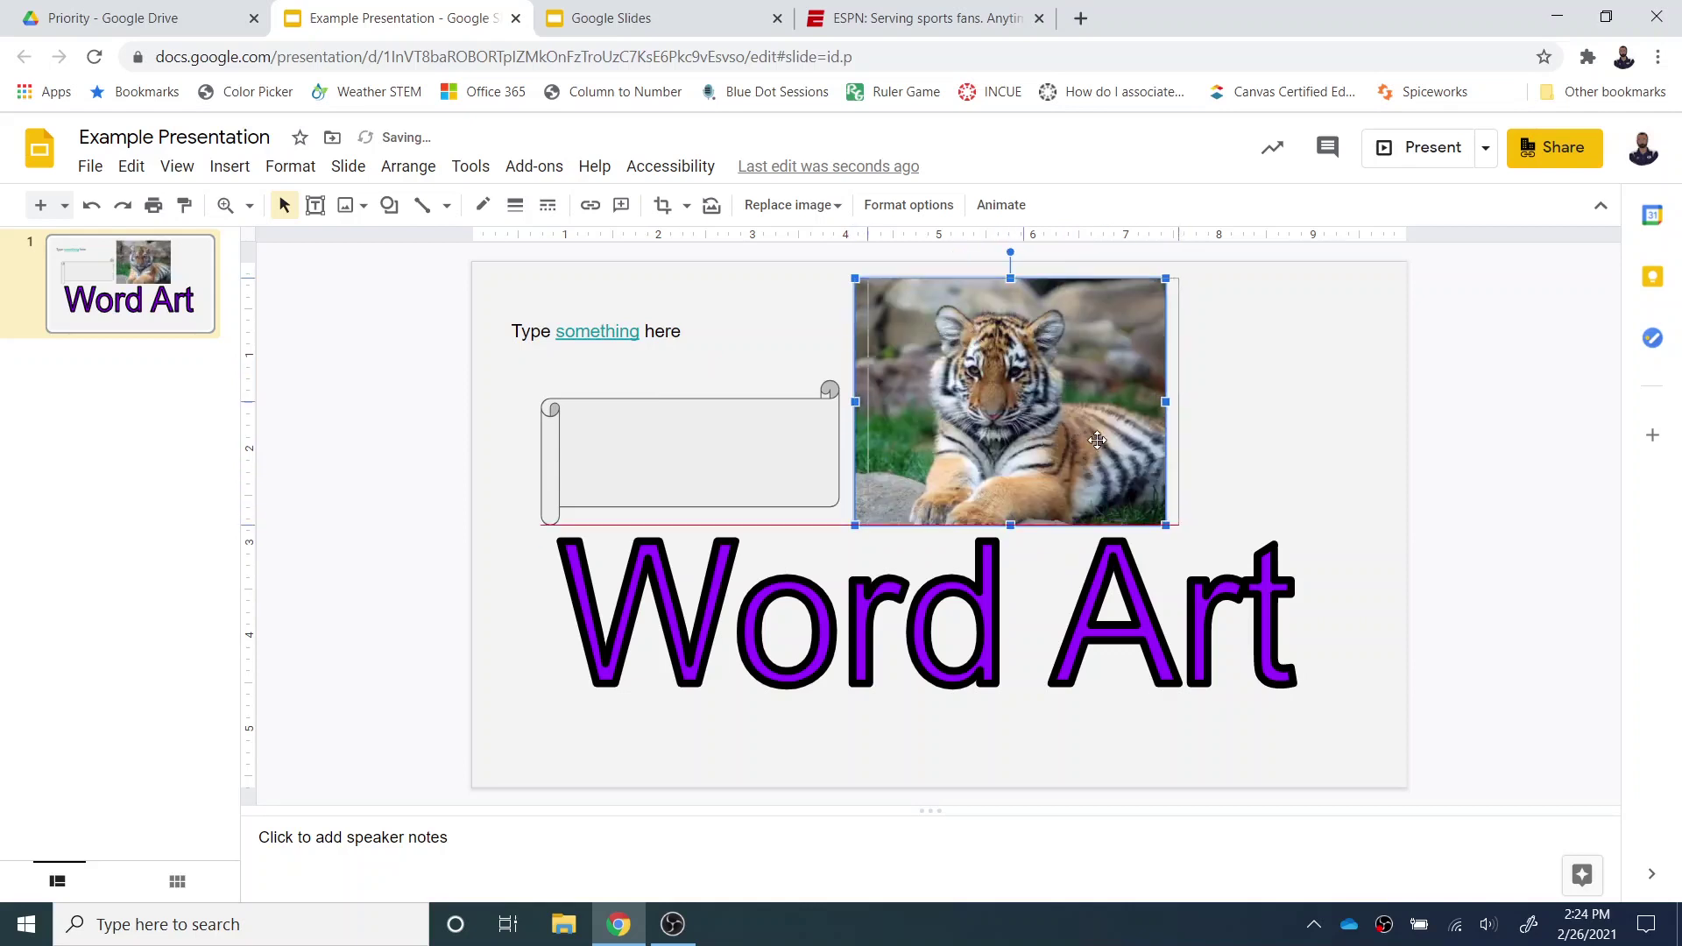
{"action": "left_click_drag", "start_coordinate": [1083, 390], "coordinate": [1116, 442]}
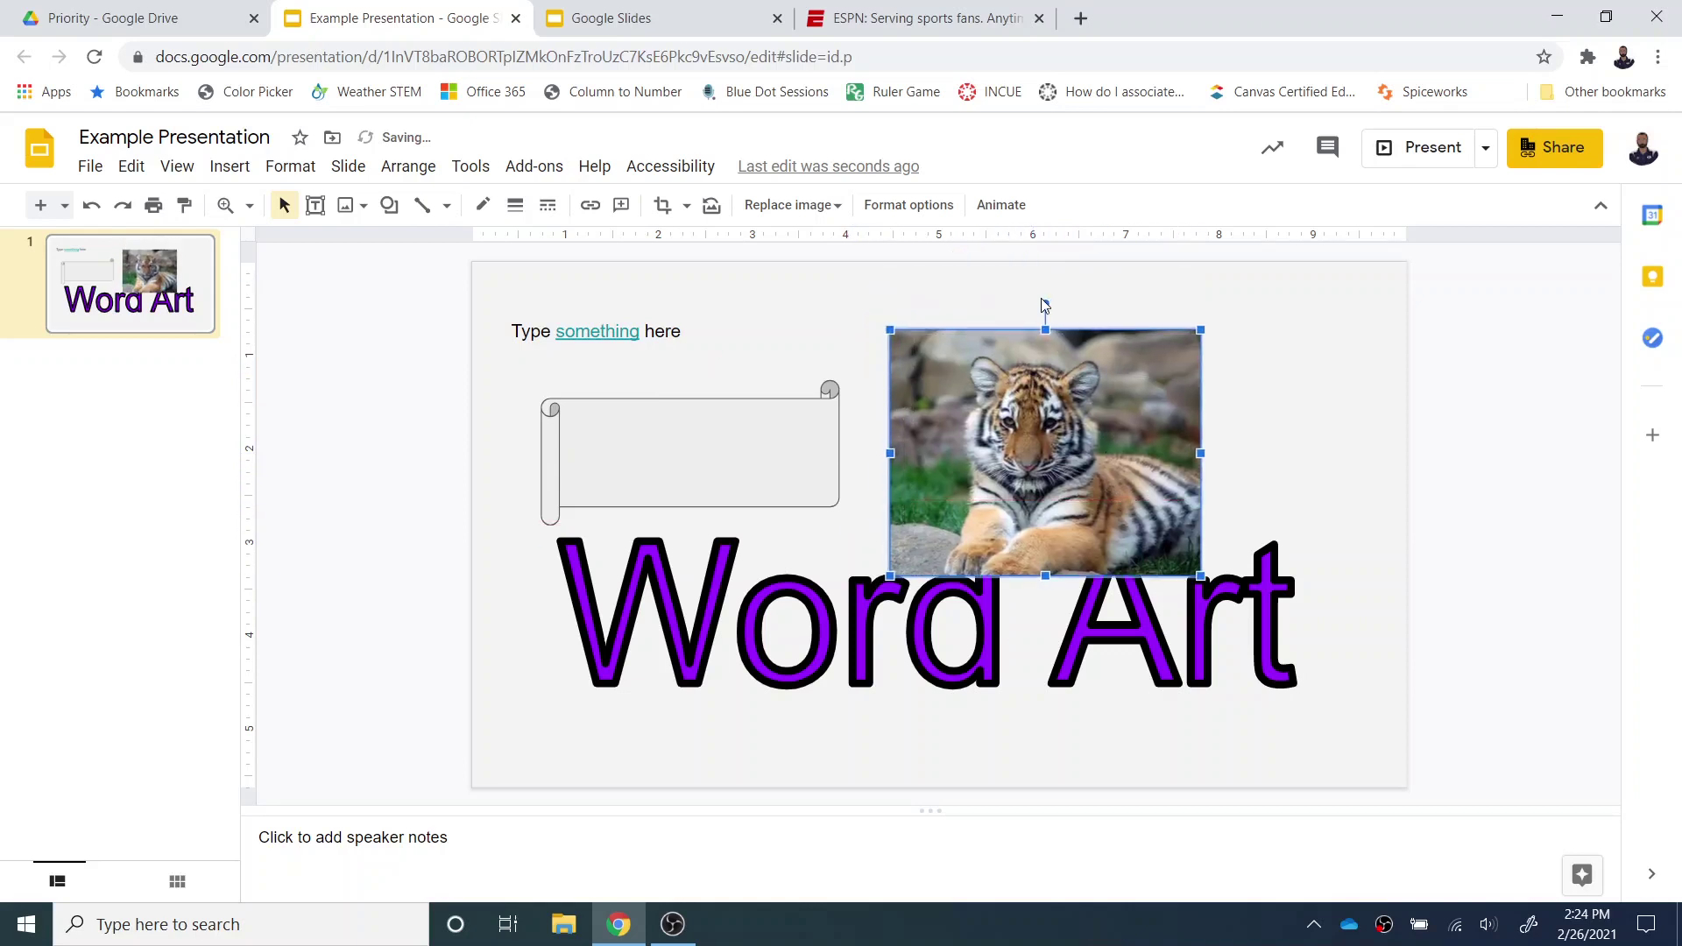
{"action": "left_click_drag", "start_coordinate": [1044, 304], "coordinate": [1019, 303]}
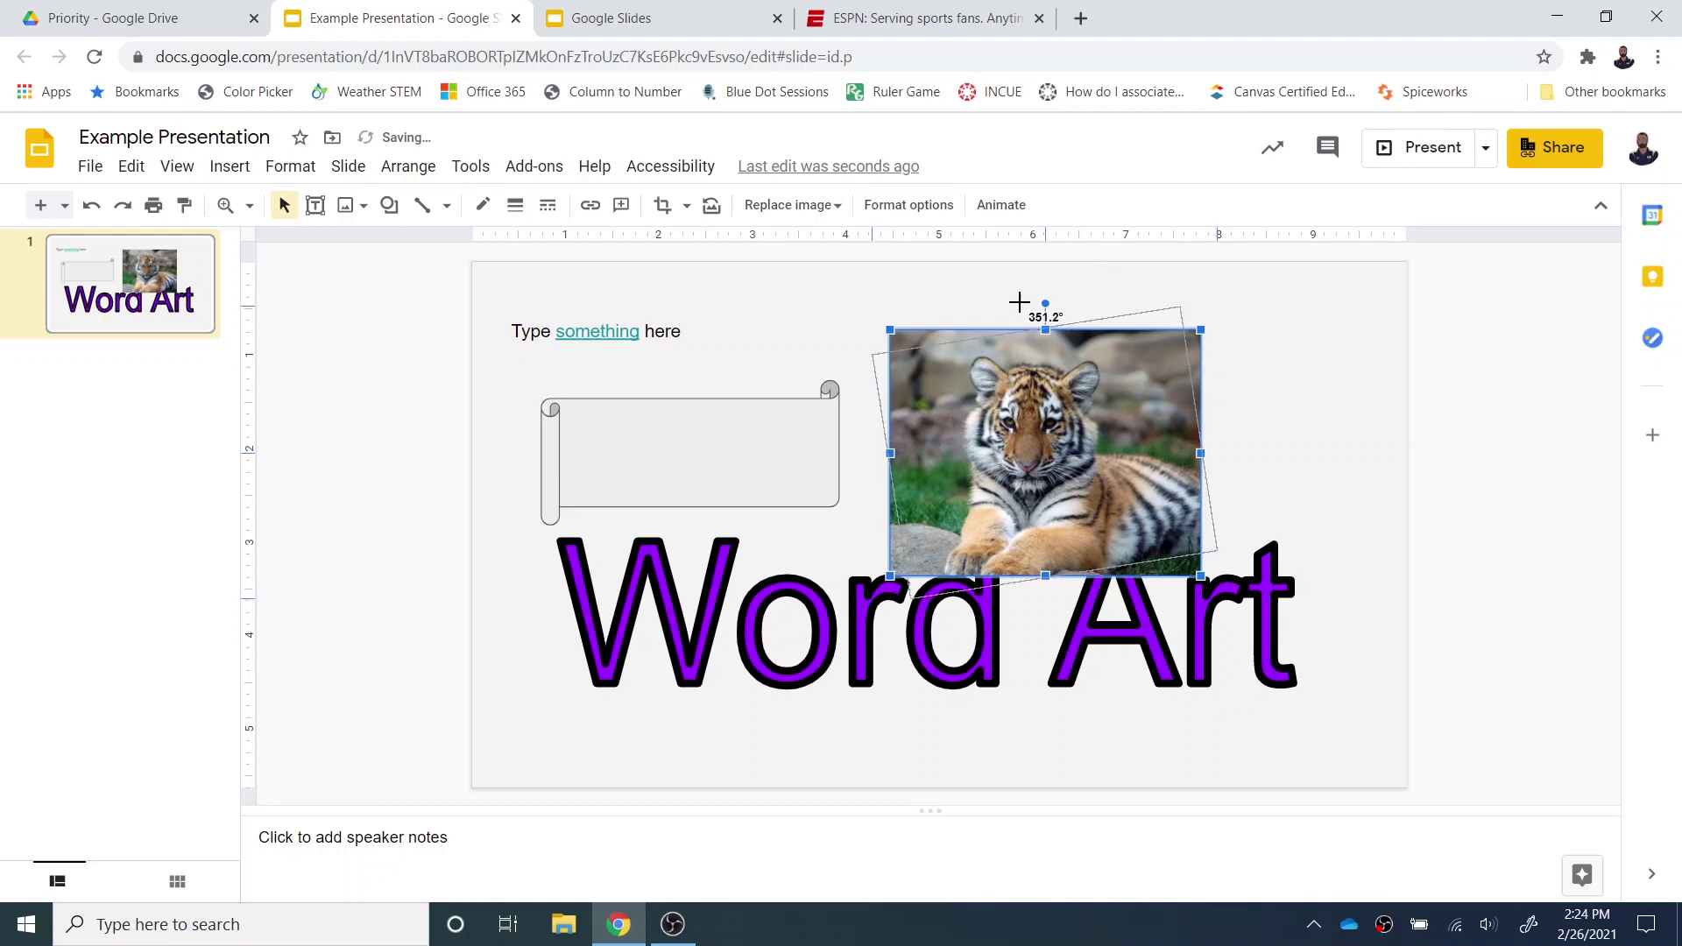
{"action": "left_click_drag", "start_coordinate": [1019, 302], "coordinate": [971, 322]}
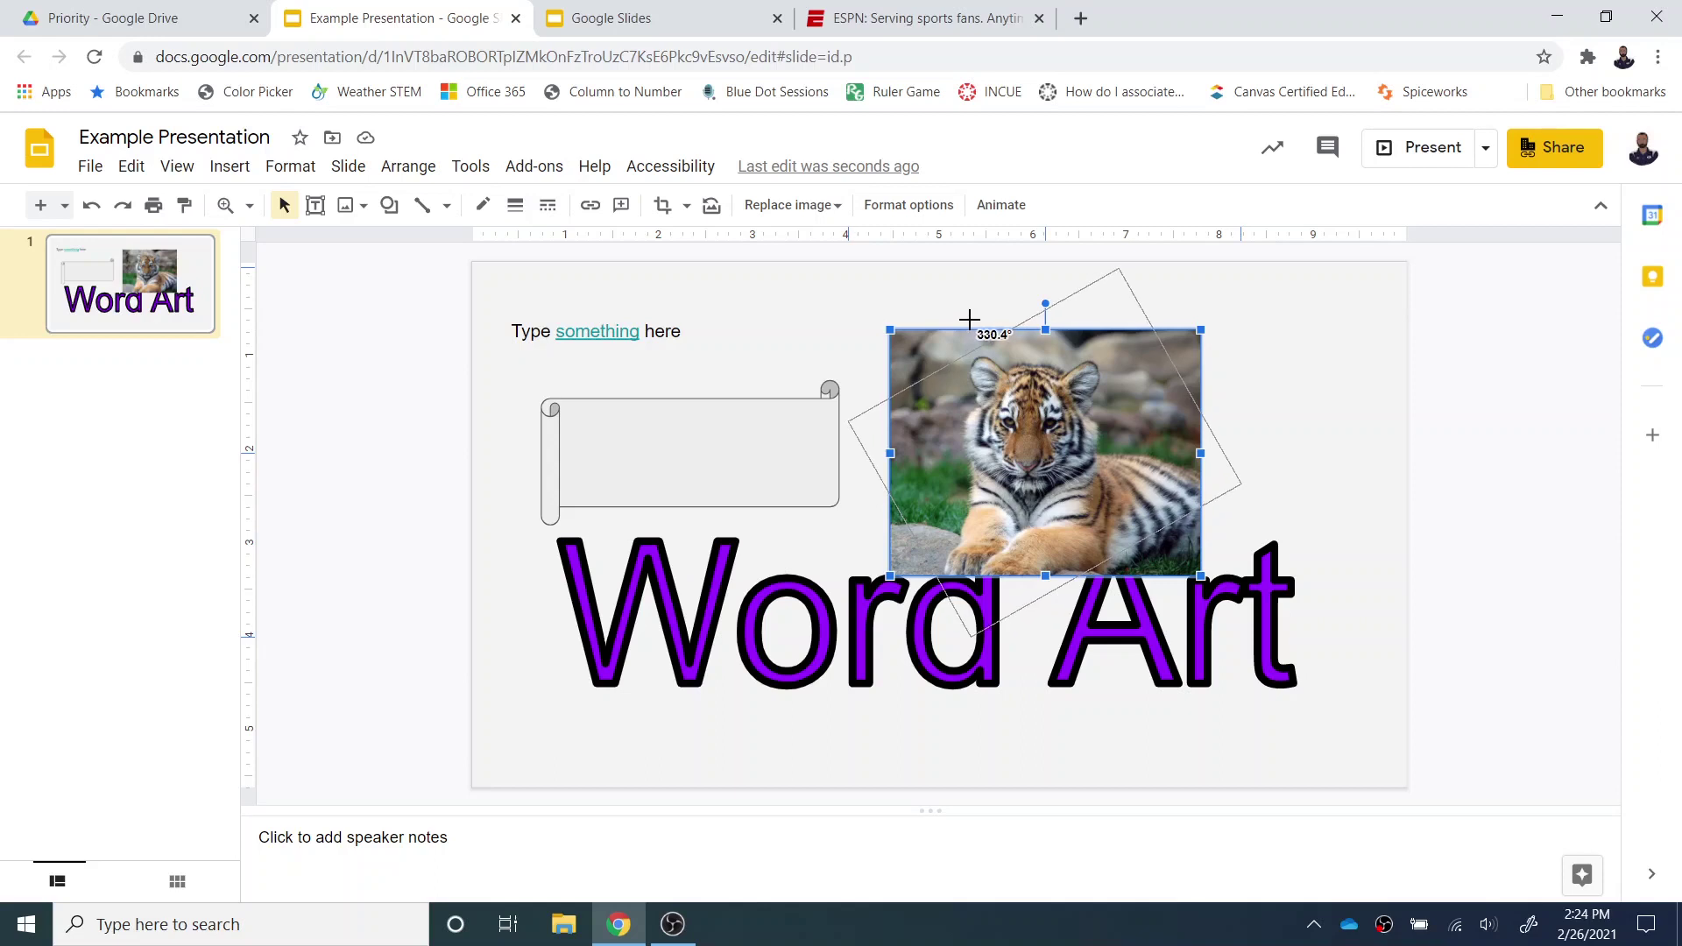
{"action": "left_click_drag", "start_coordinate": [970, 321], "coordinate": [972, 320]}
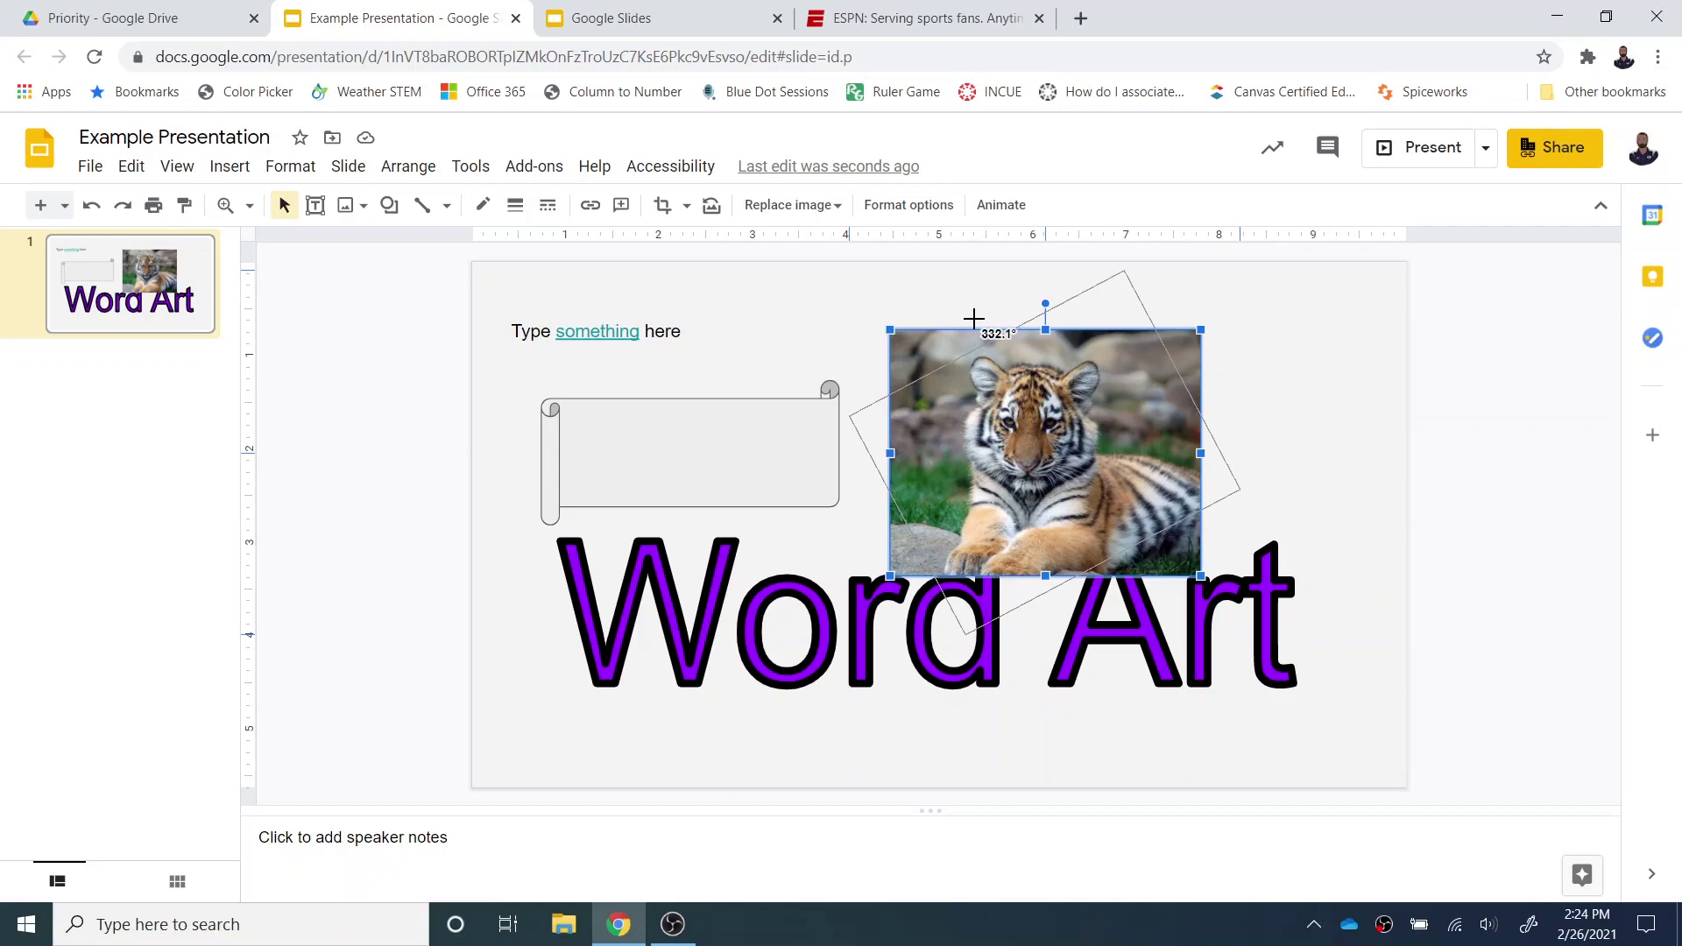
{"action": "mouse_move", "coordinate": [972, 319]}
{"action": "left_mouse_down"}
{"action": "mouse_move", "coordinate": [1069, 302]}
{"action": "mouse_move", "coordinate": [978, 314]}
{"action": "left_mouse_up"}
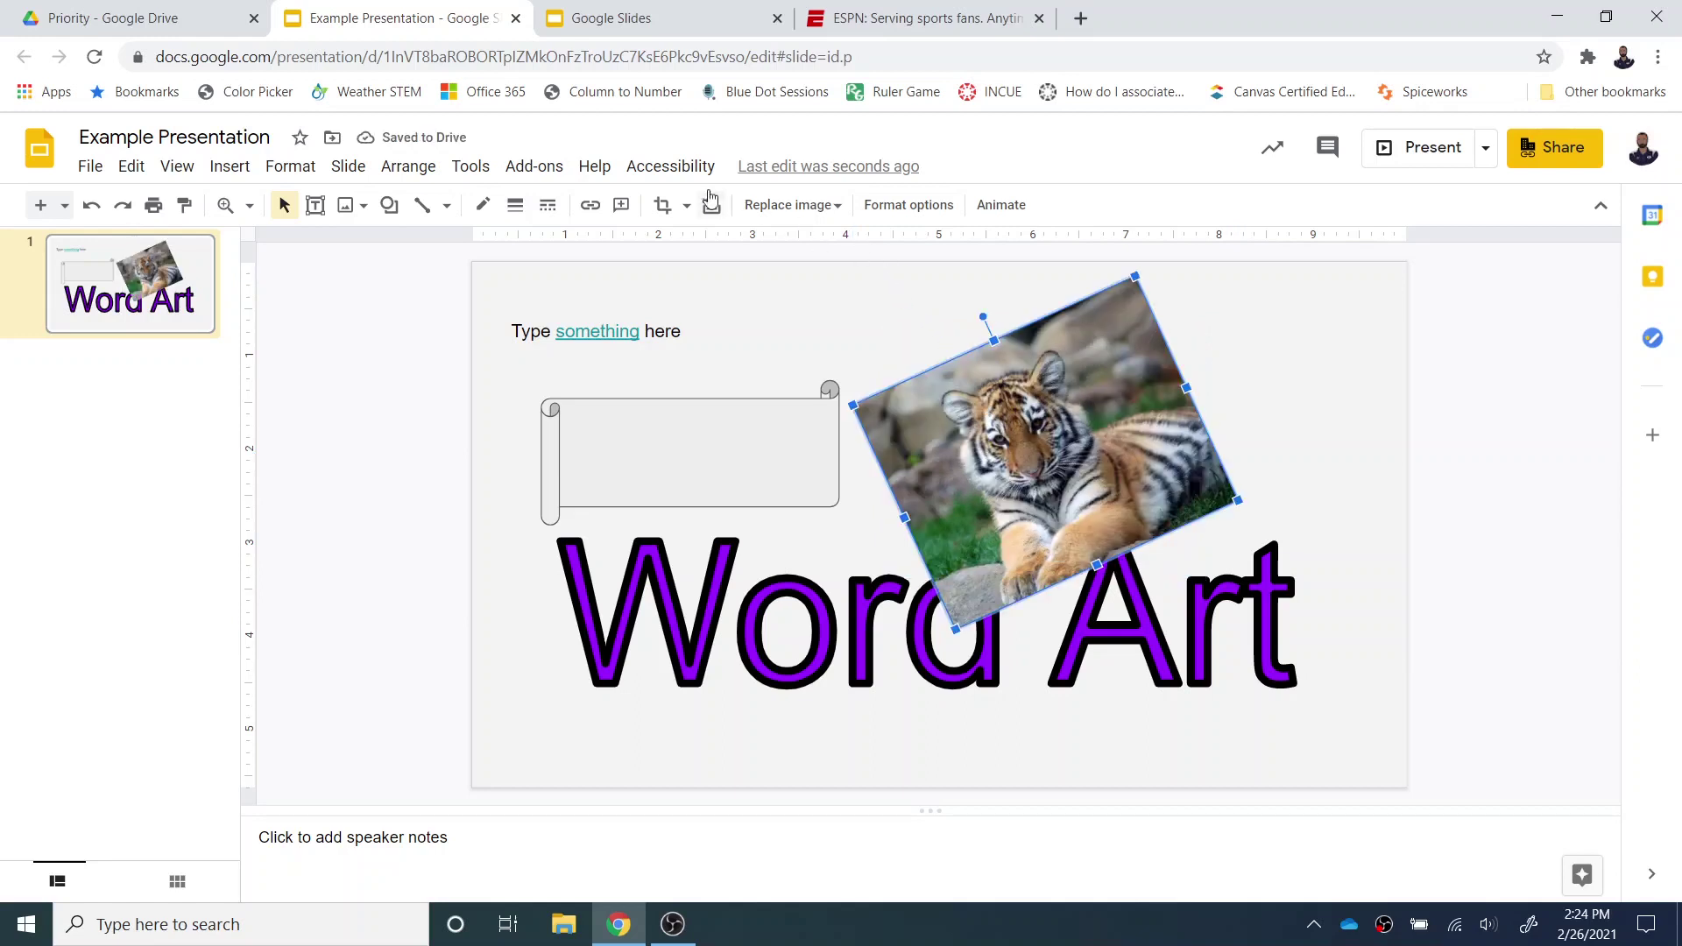
Step: Crop the tiger photo inward from two sides to a narrower frame
{"action": "left_click", "coordinate": [665, 209]}
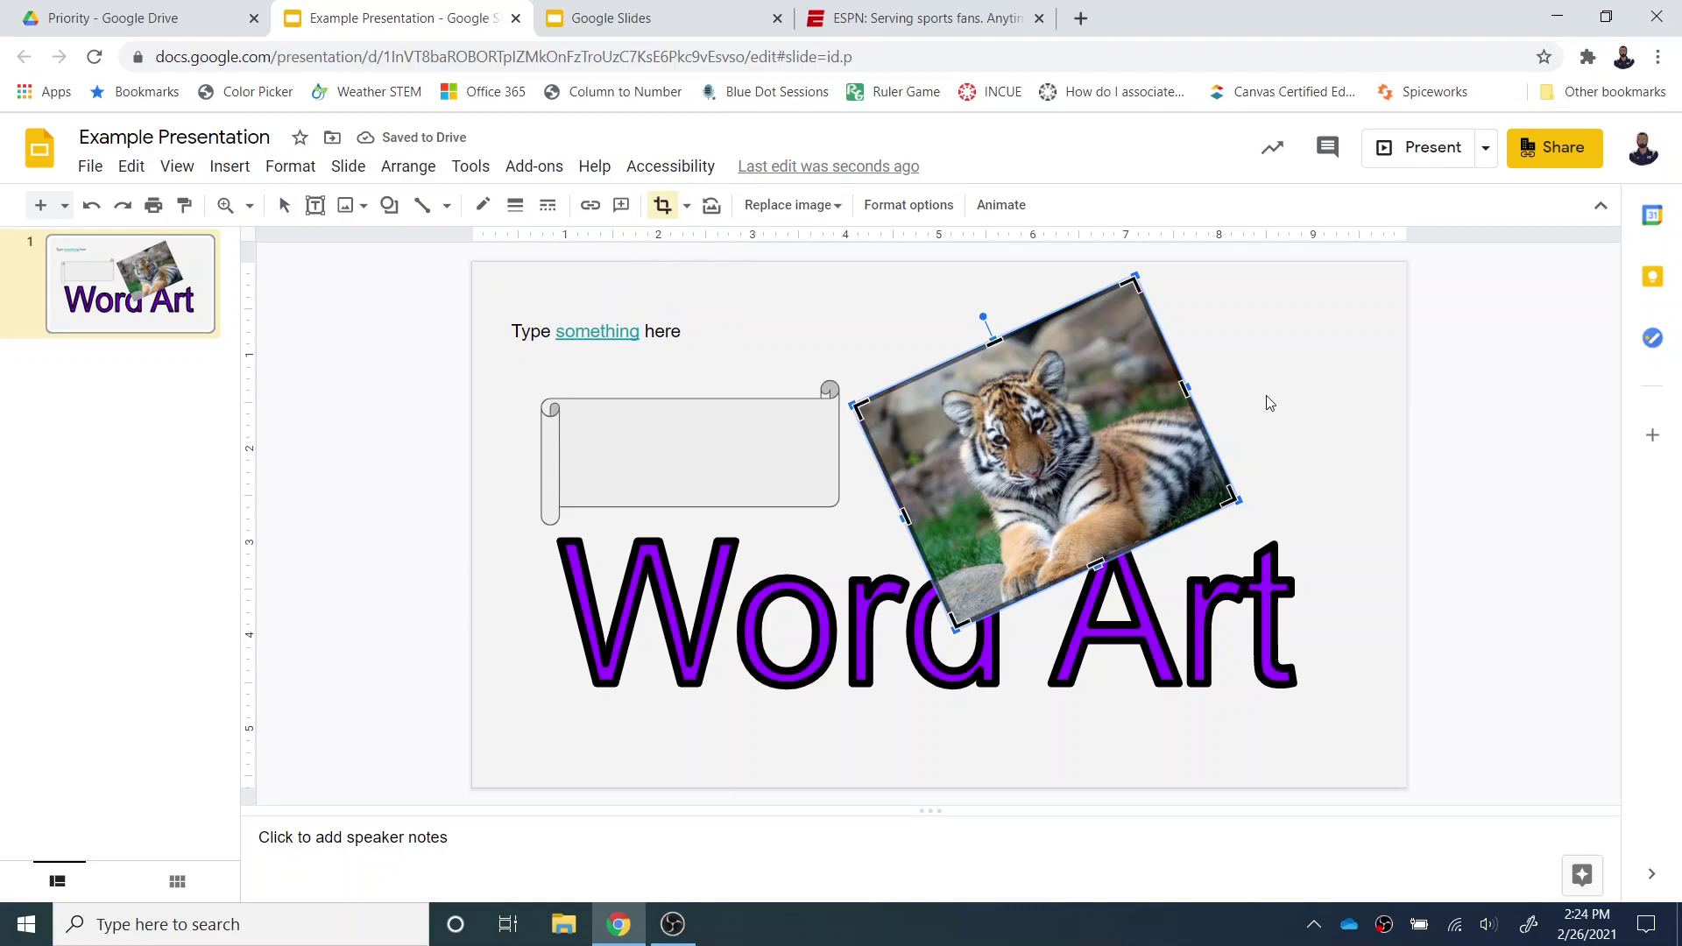
{"action": "left_click_drag", "start_coordinate": [1150, 398], "coordinate": [1124, 416]}
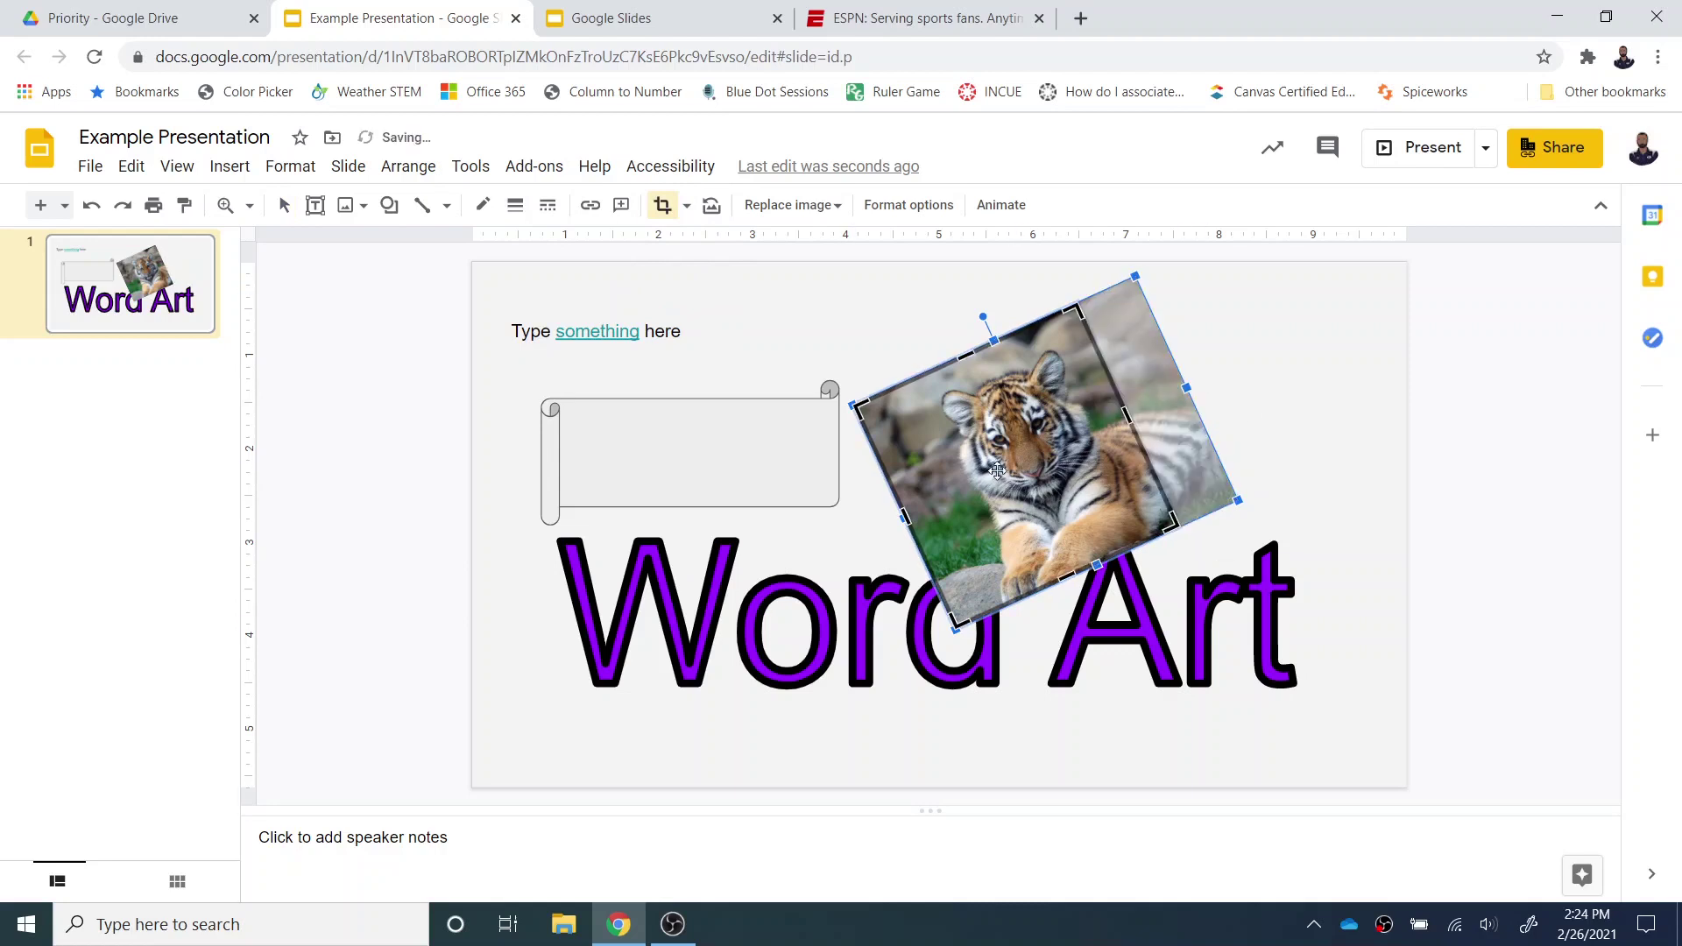
{"action": "left_click_drag", "start_coordinate": [905, 517], "coordinate": [979, 503]}
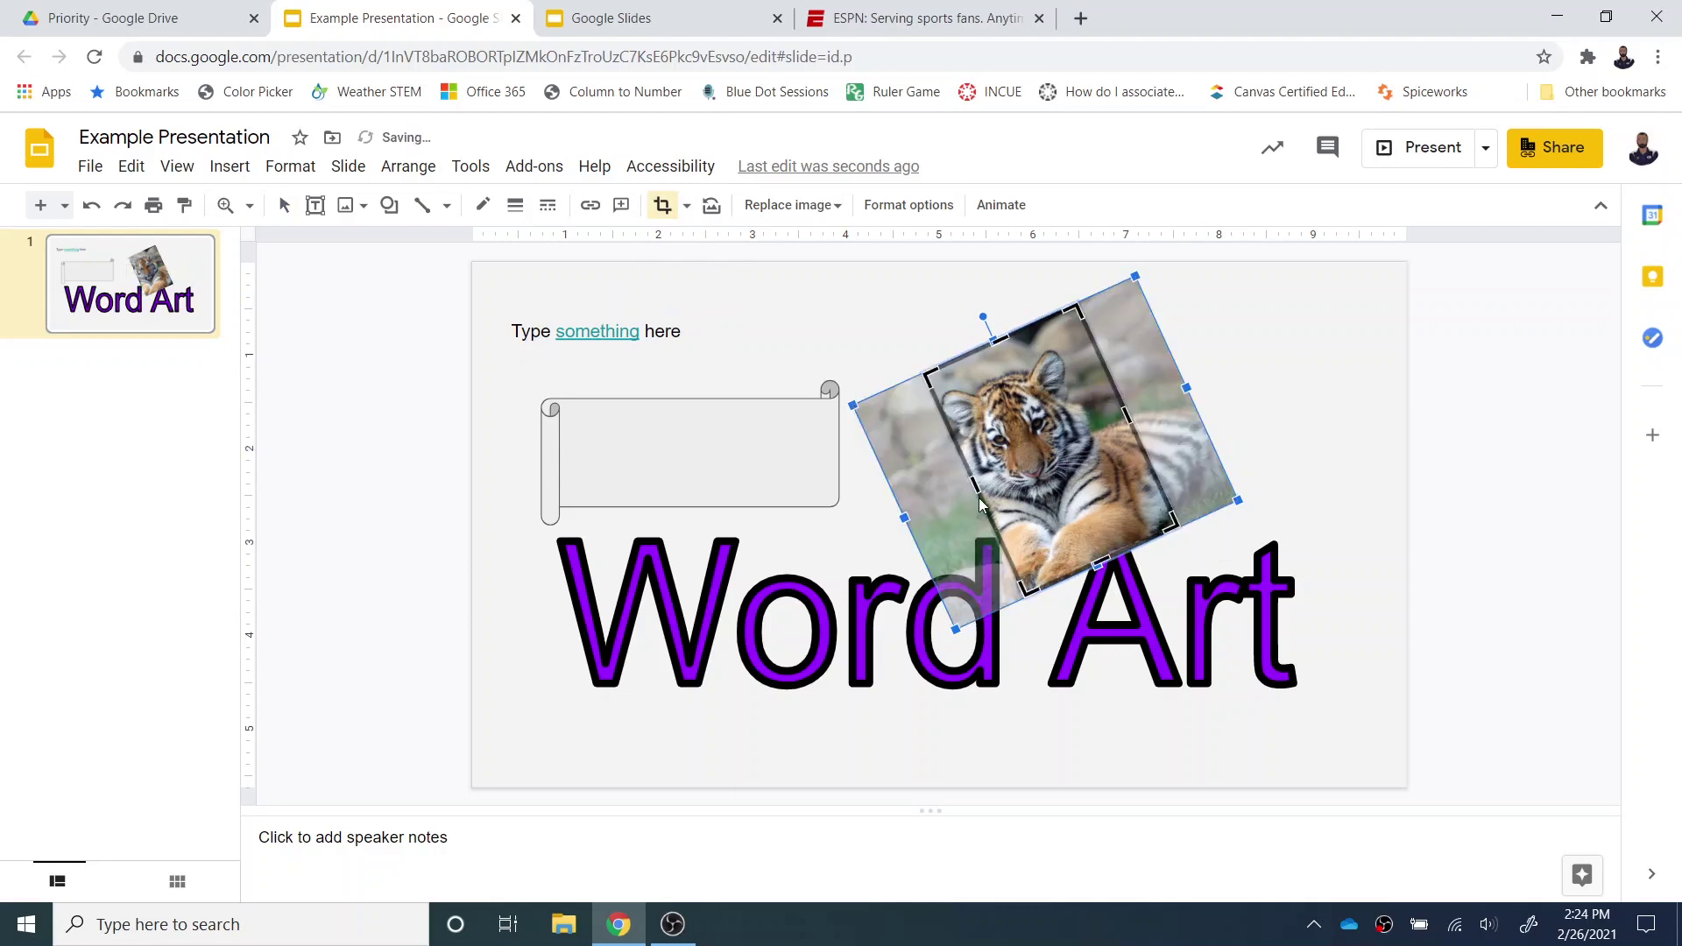
{"action": "key", "text": "Return"}
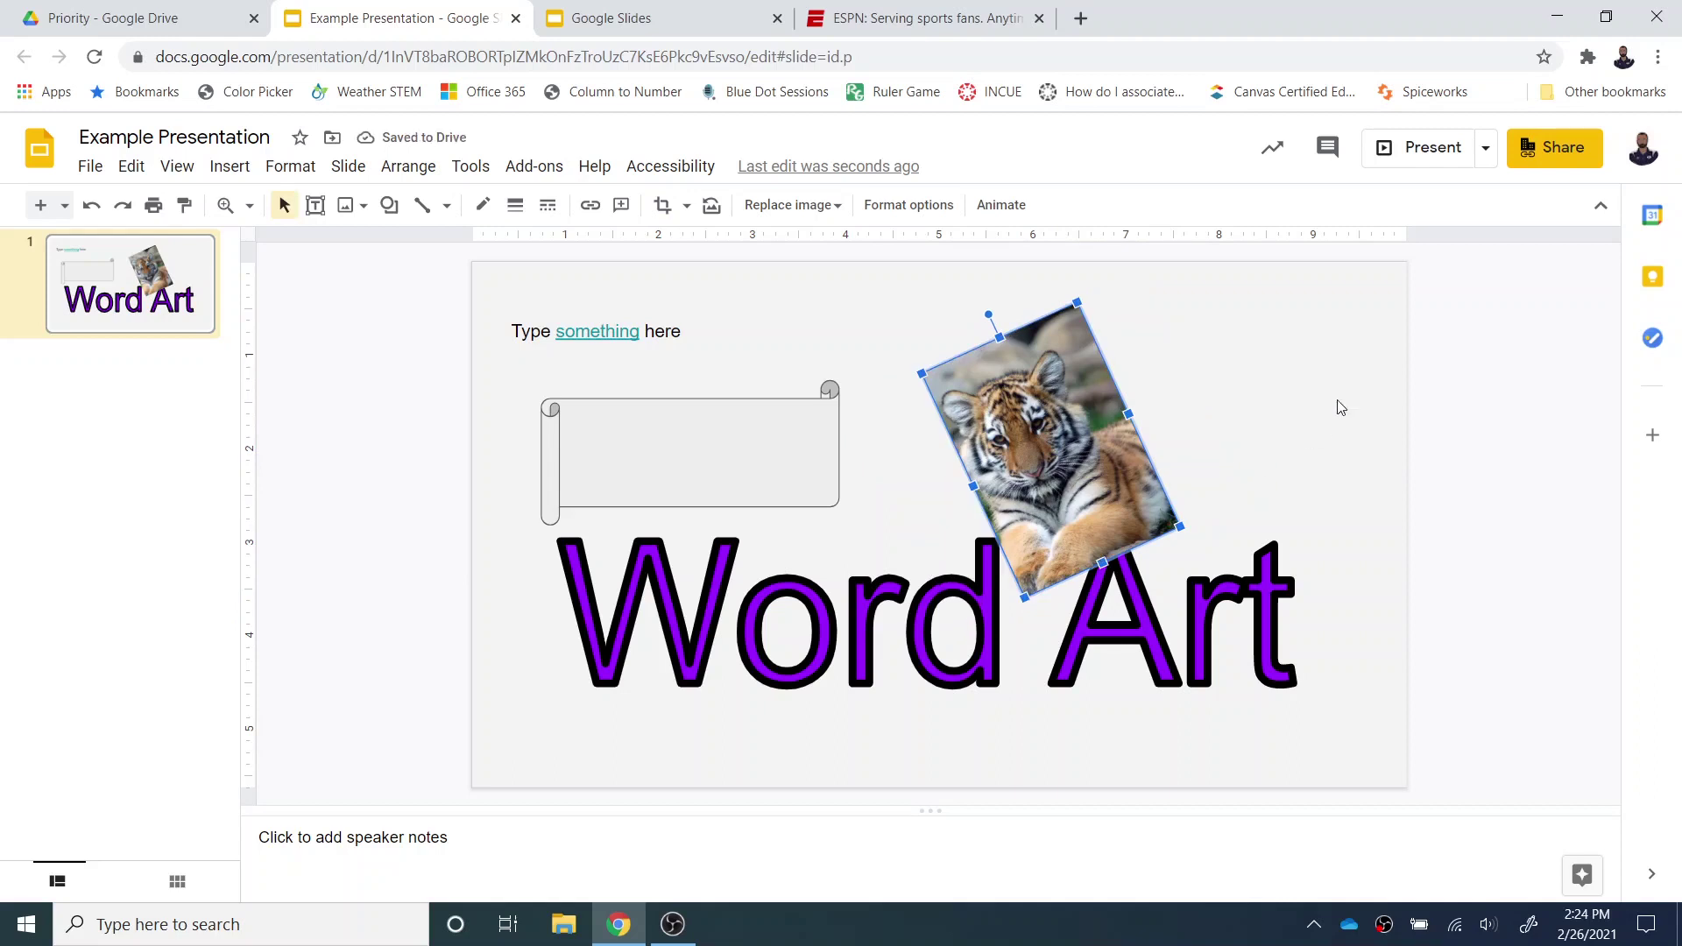
Step: Mask the tiger photo into an oval shape
{"action": "left_click", "coordinate": [688, 208]}
{"action": "mouse_move", "coordinate": [716, 245]}
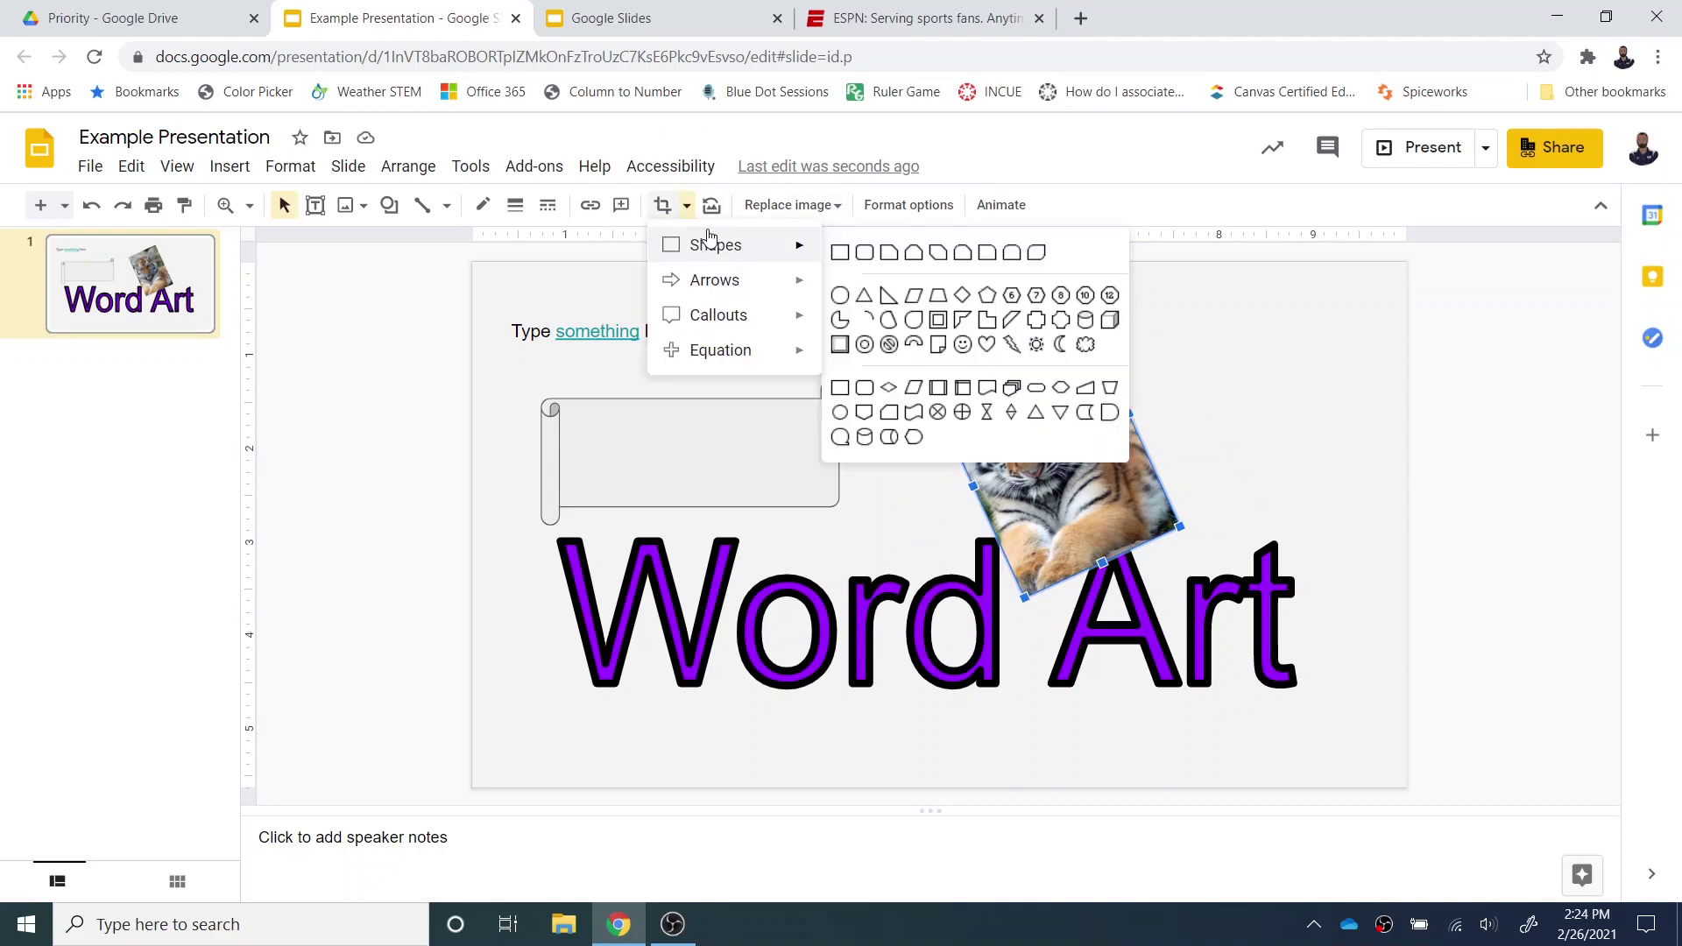
{"action": "left_click", "coordinate": [839, 296]}
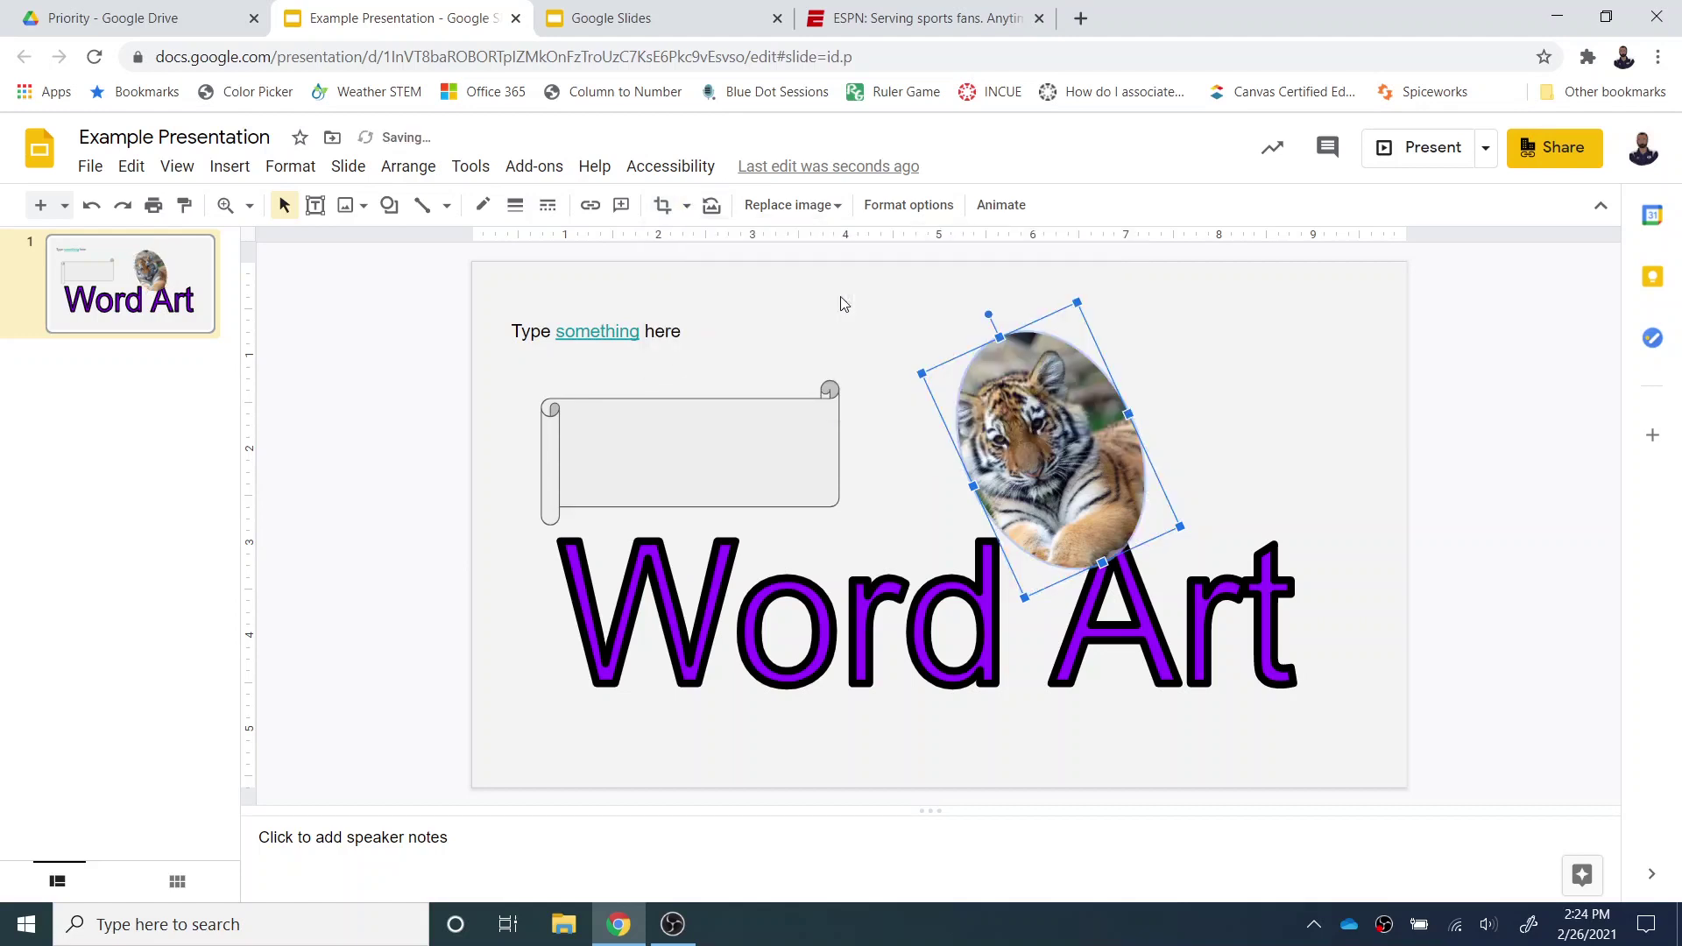
{"action": "left_click", "coordinate": [1289, 362]}
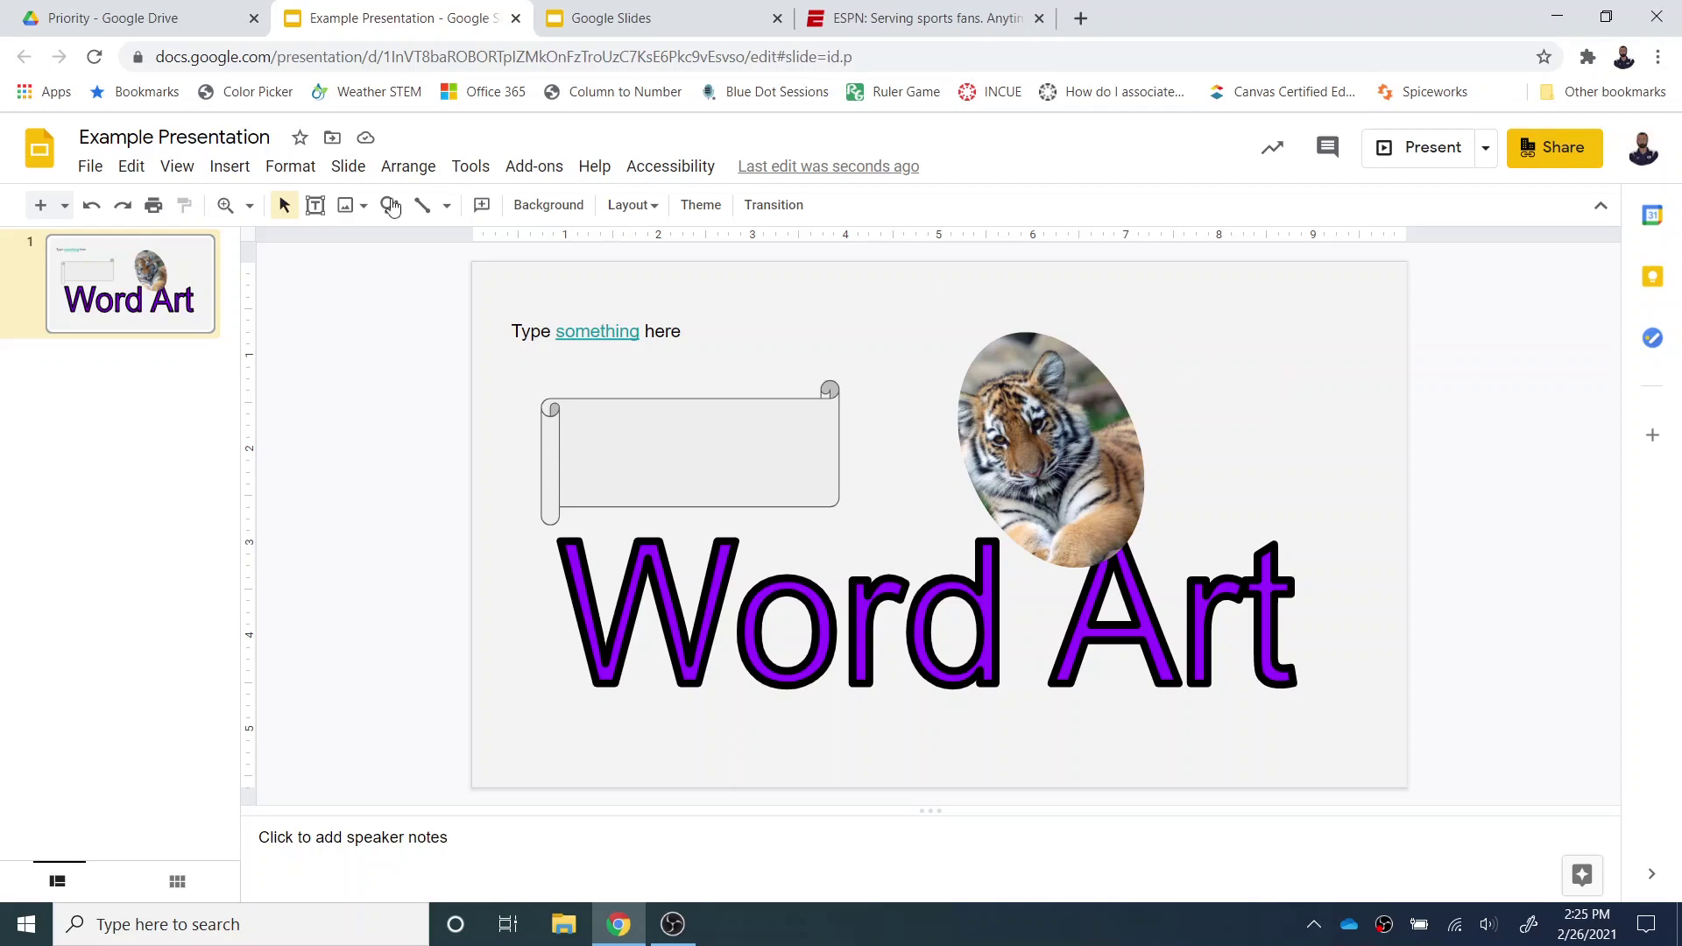
Step: Insert the 'Polar Bears 101 | Nat Geo Wild' video found by searching YouTube for Polar Bears
{"action": "left_click", "coordinate": [224, 166]}
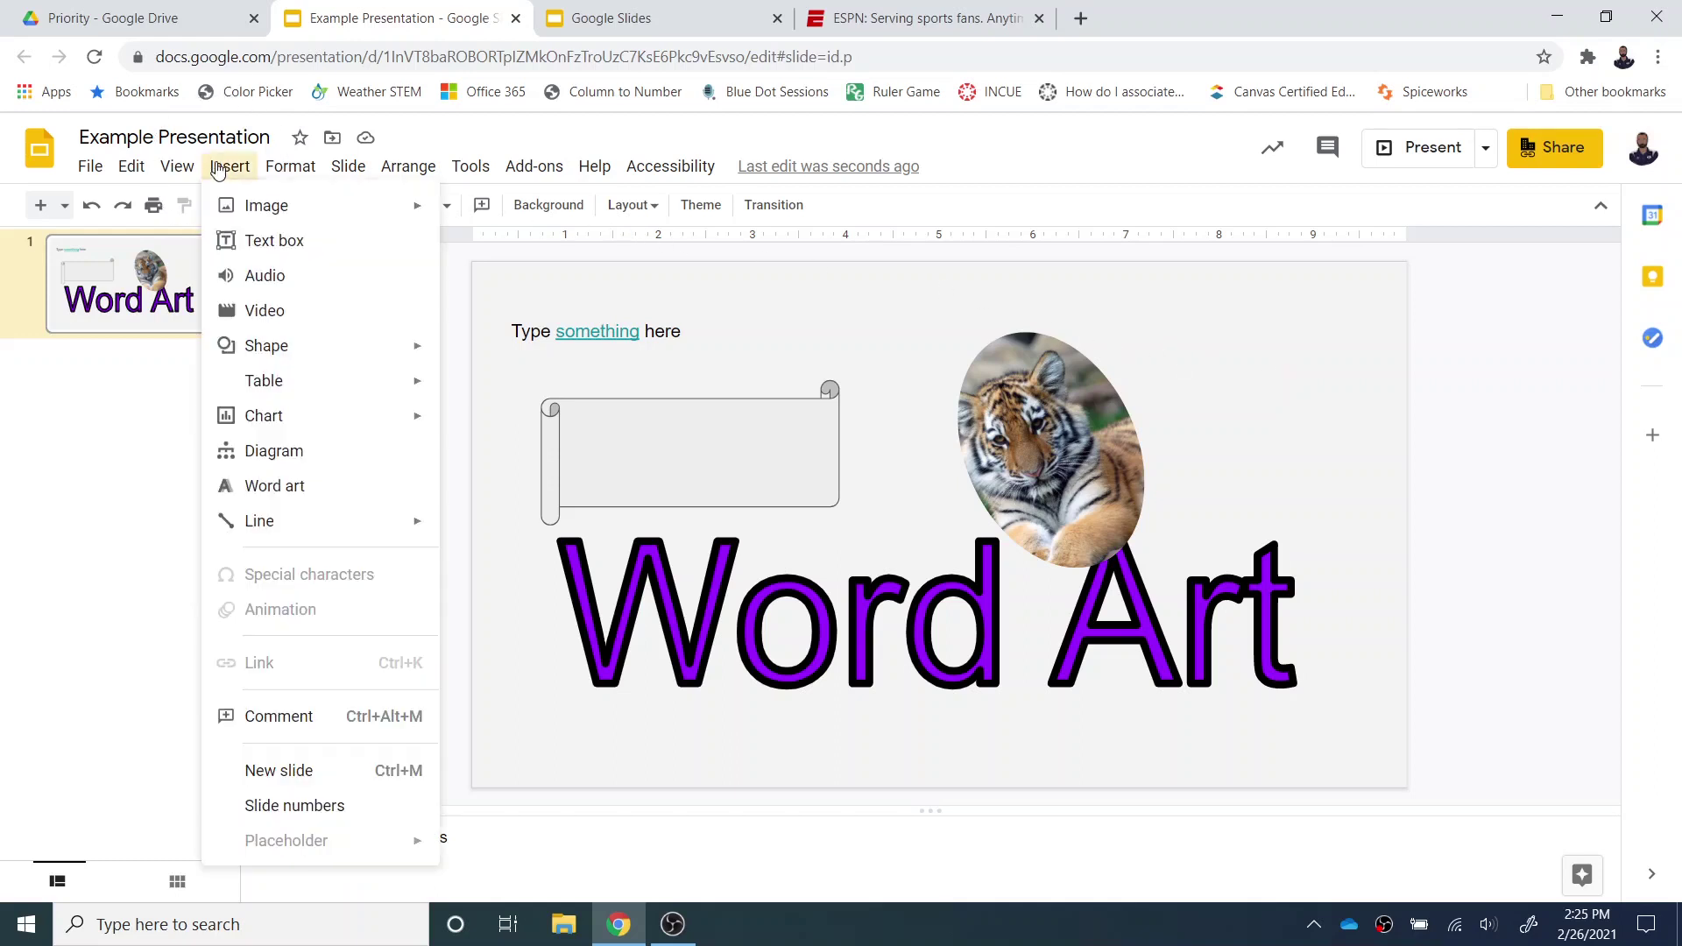
{"action": "left_click", "coordinate": [238, 317]}
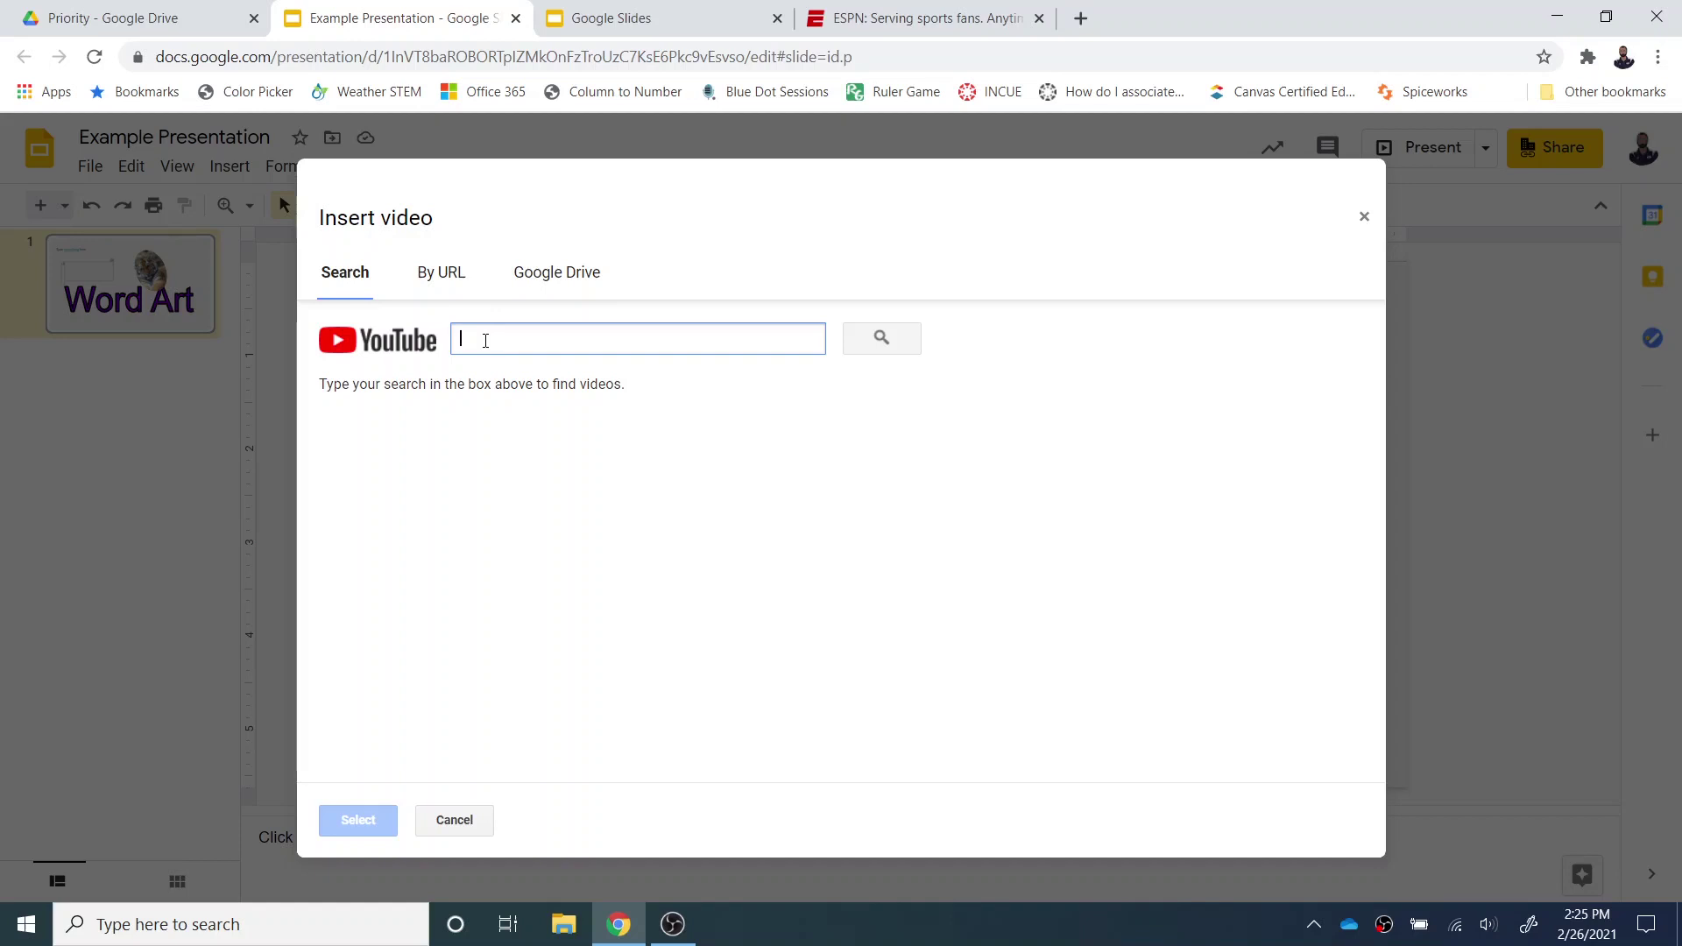
{"action": "type", "text": "Polar"}
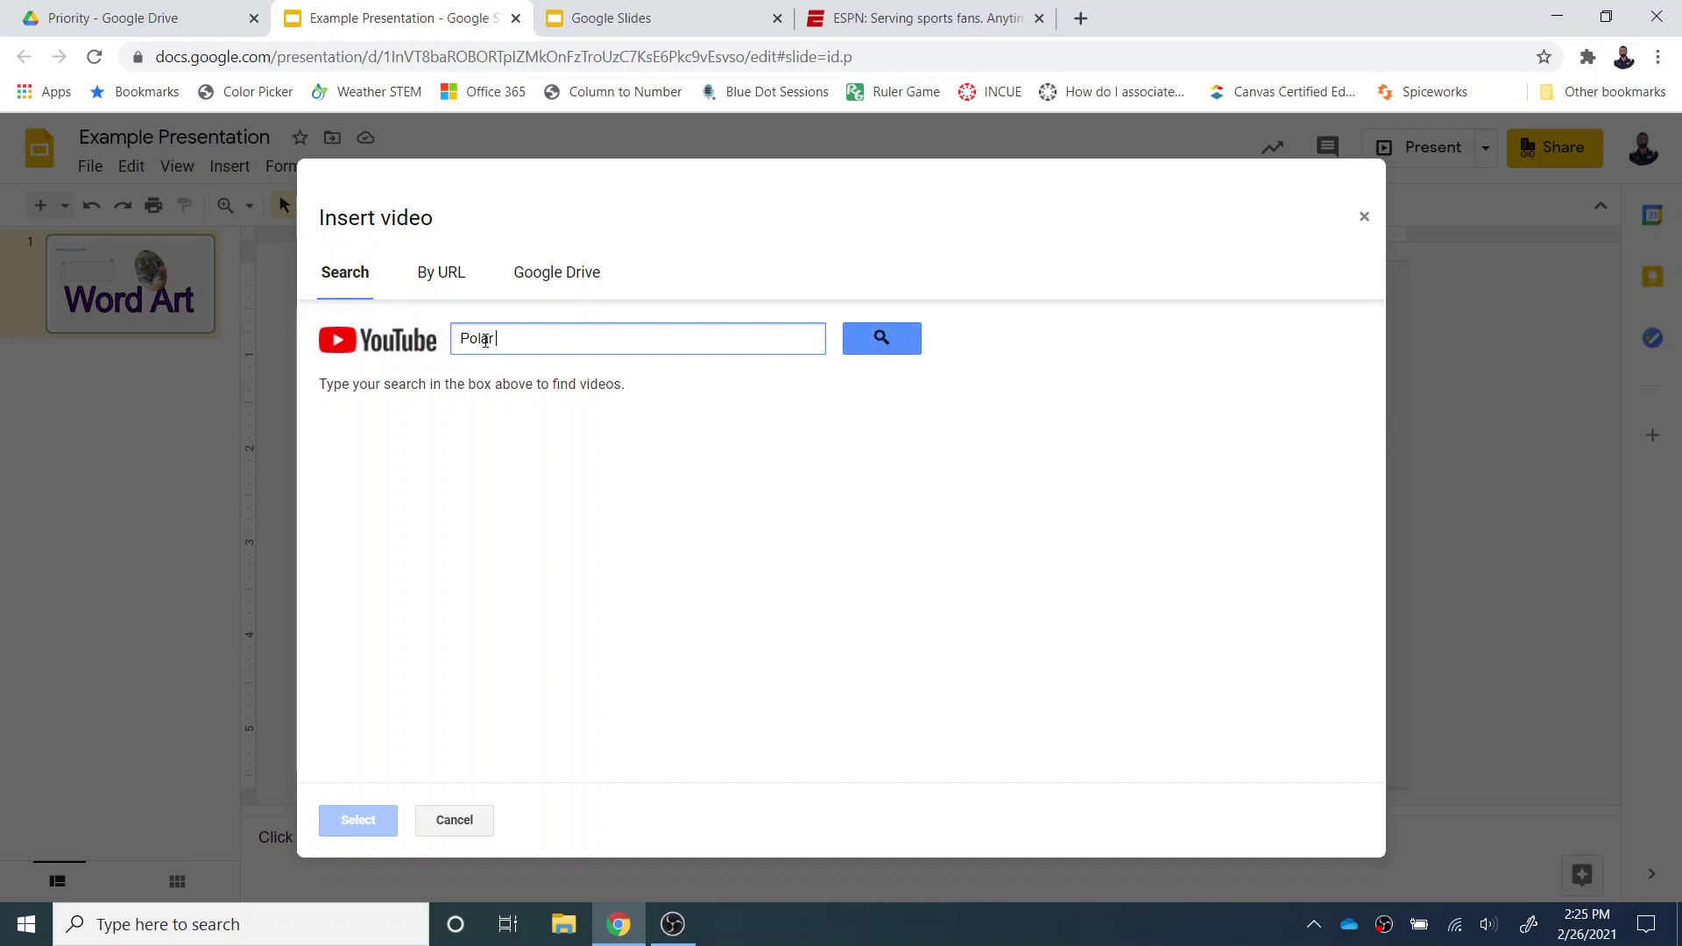
{"action": "type", "text": " Bears"}
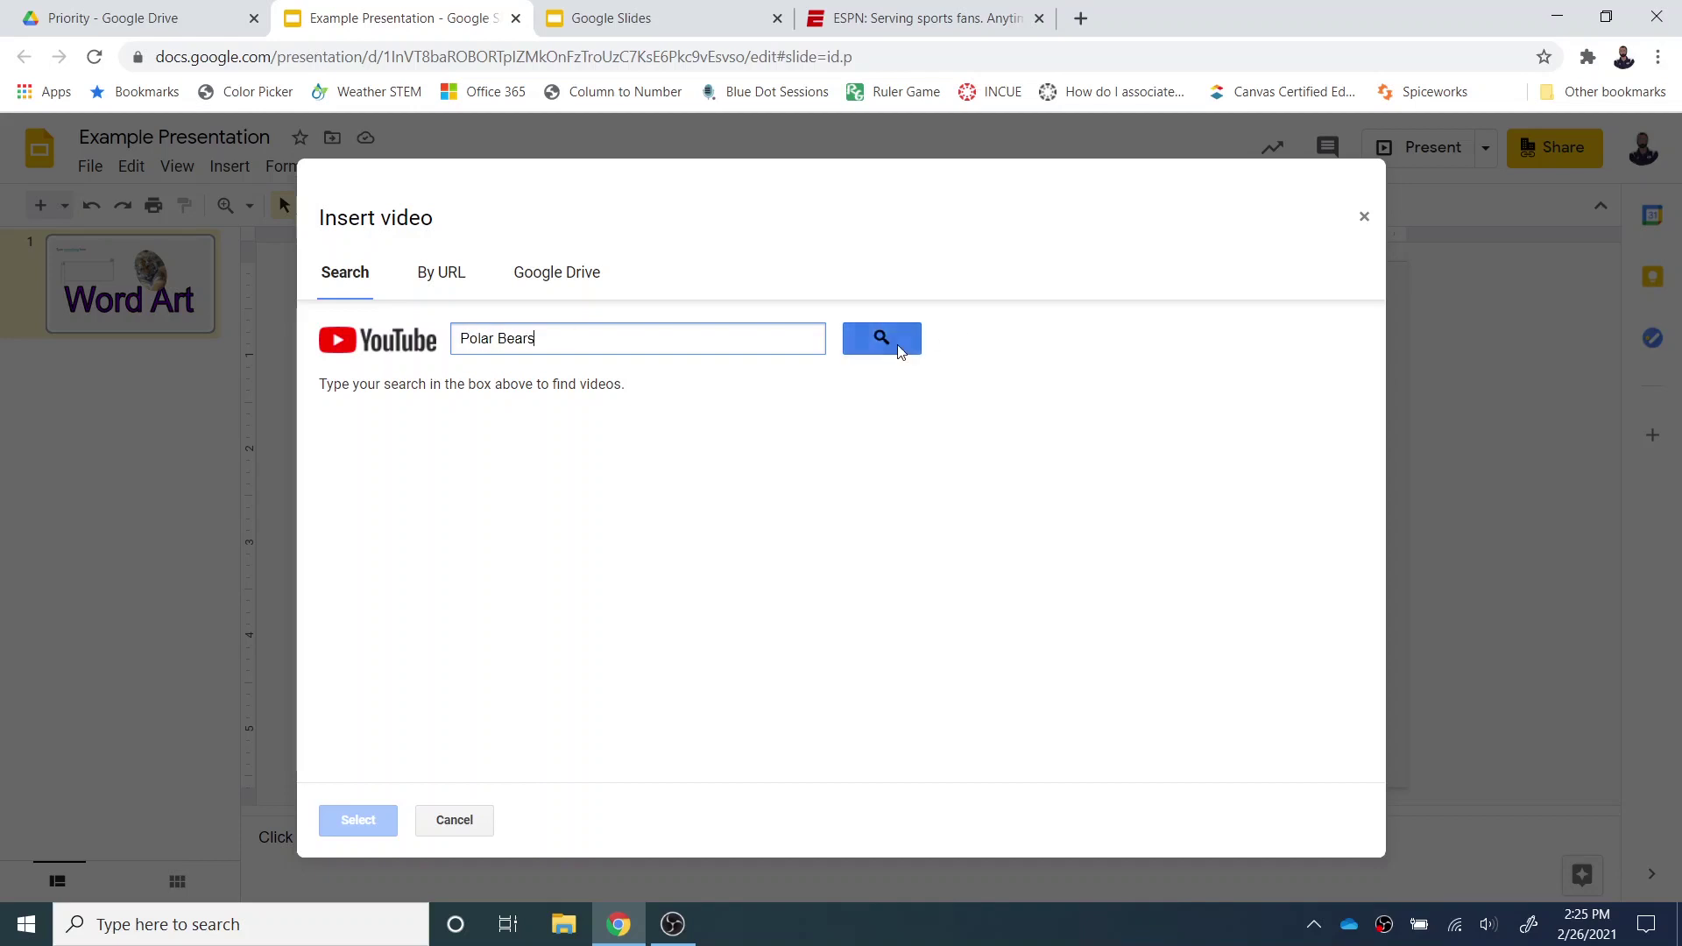
{"action": "left_click", "coordinate": [899, 345]}
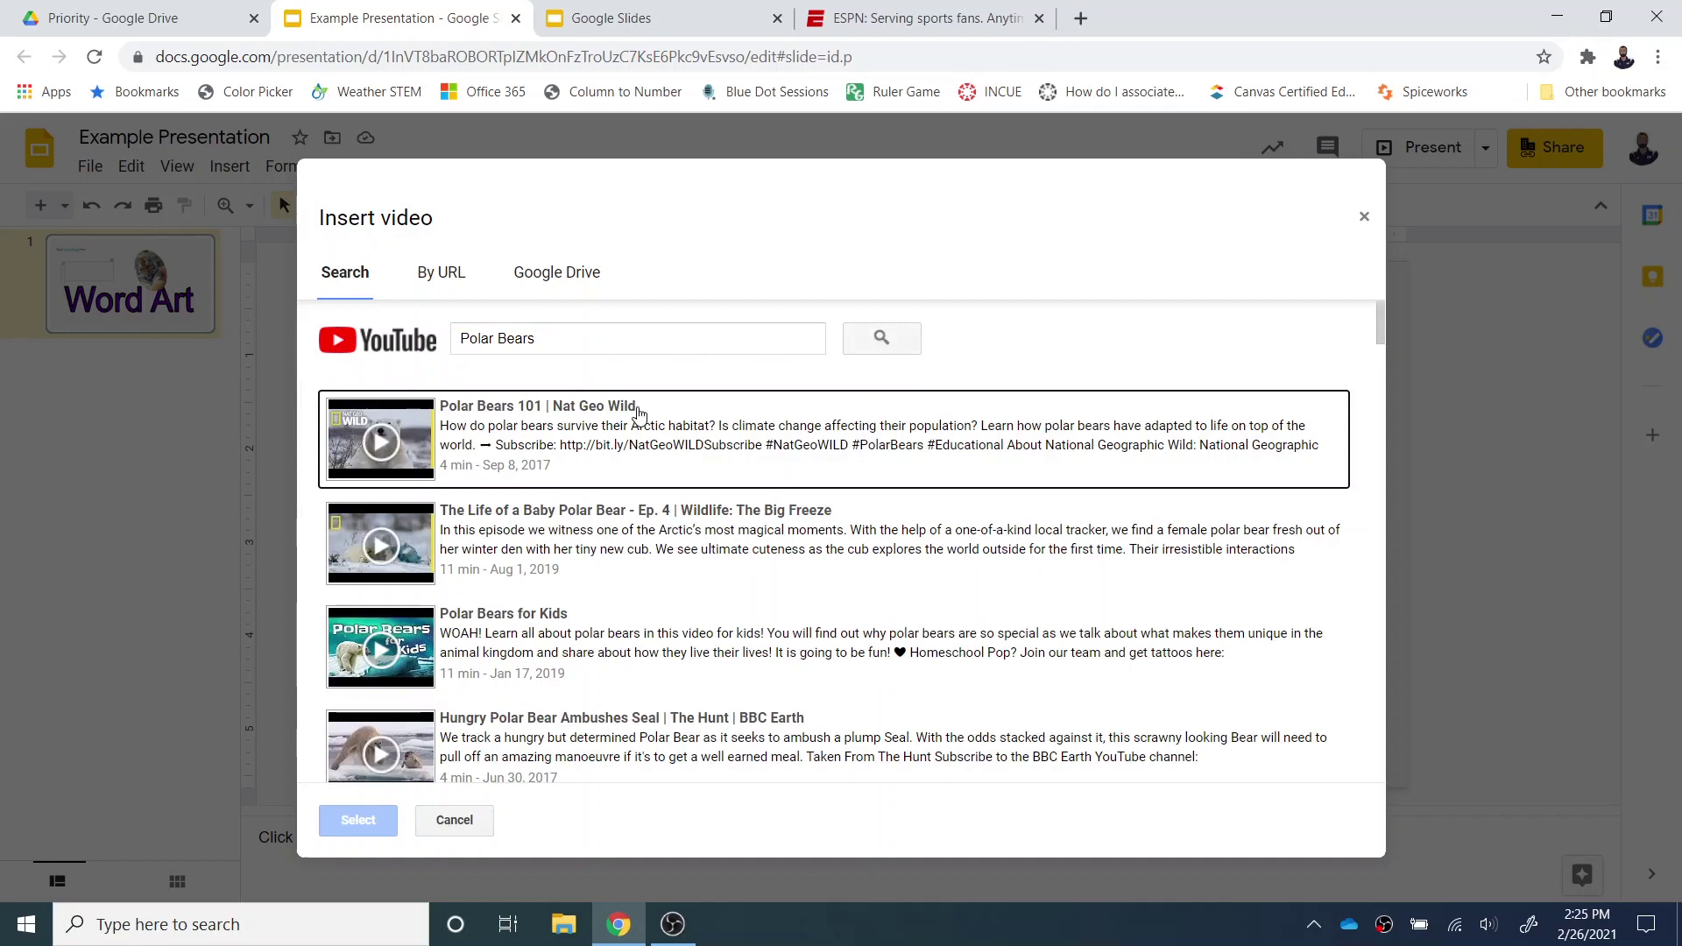
{"action": "left_click", "coordinate": [498, 417]}
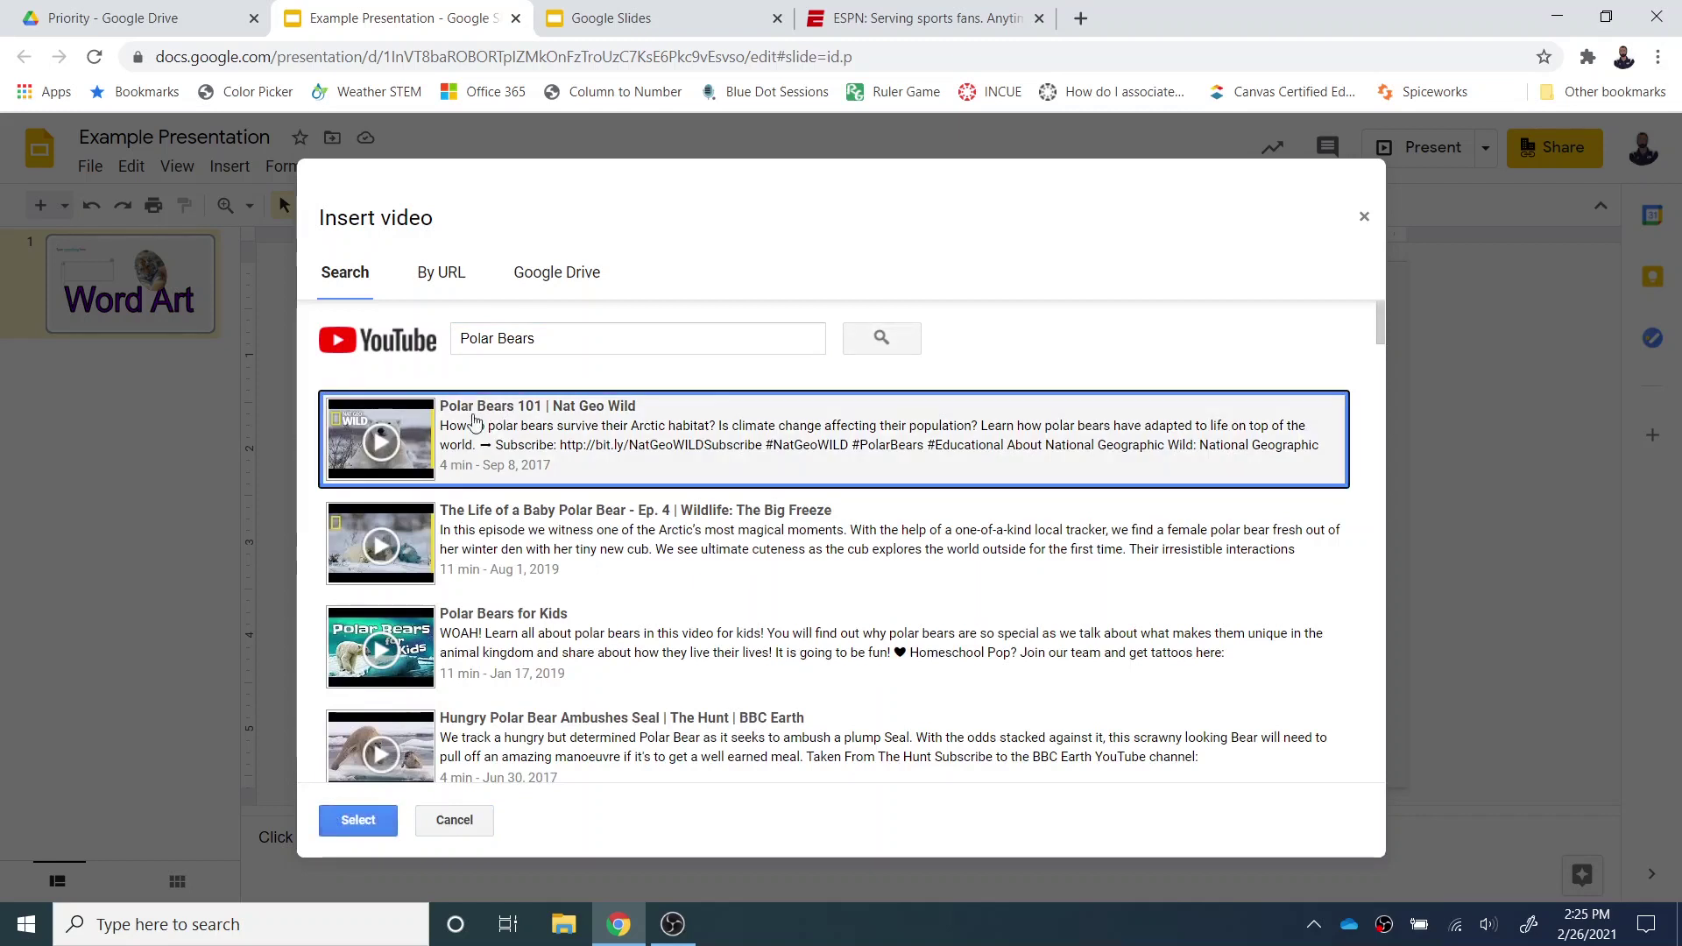
{"action": "left_click", "coordinate": [376, 821]}
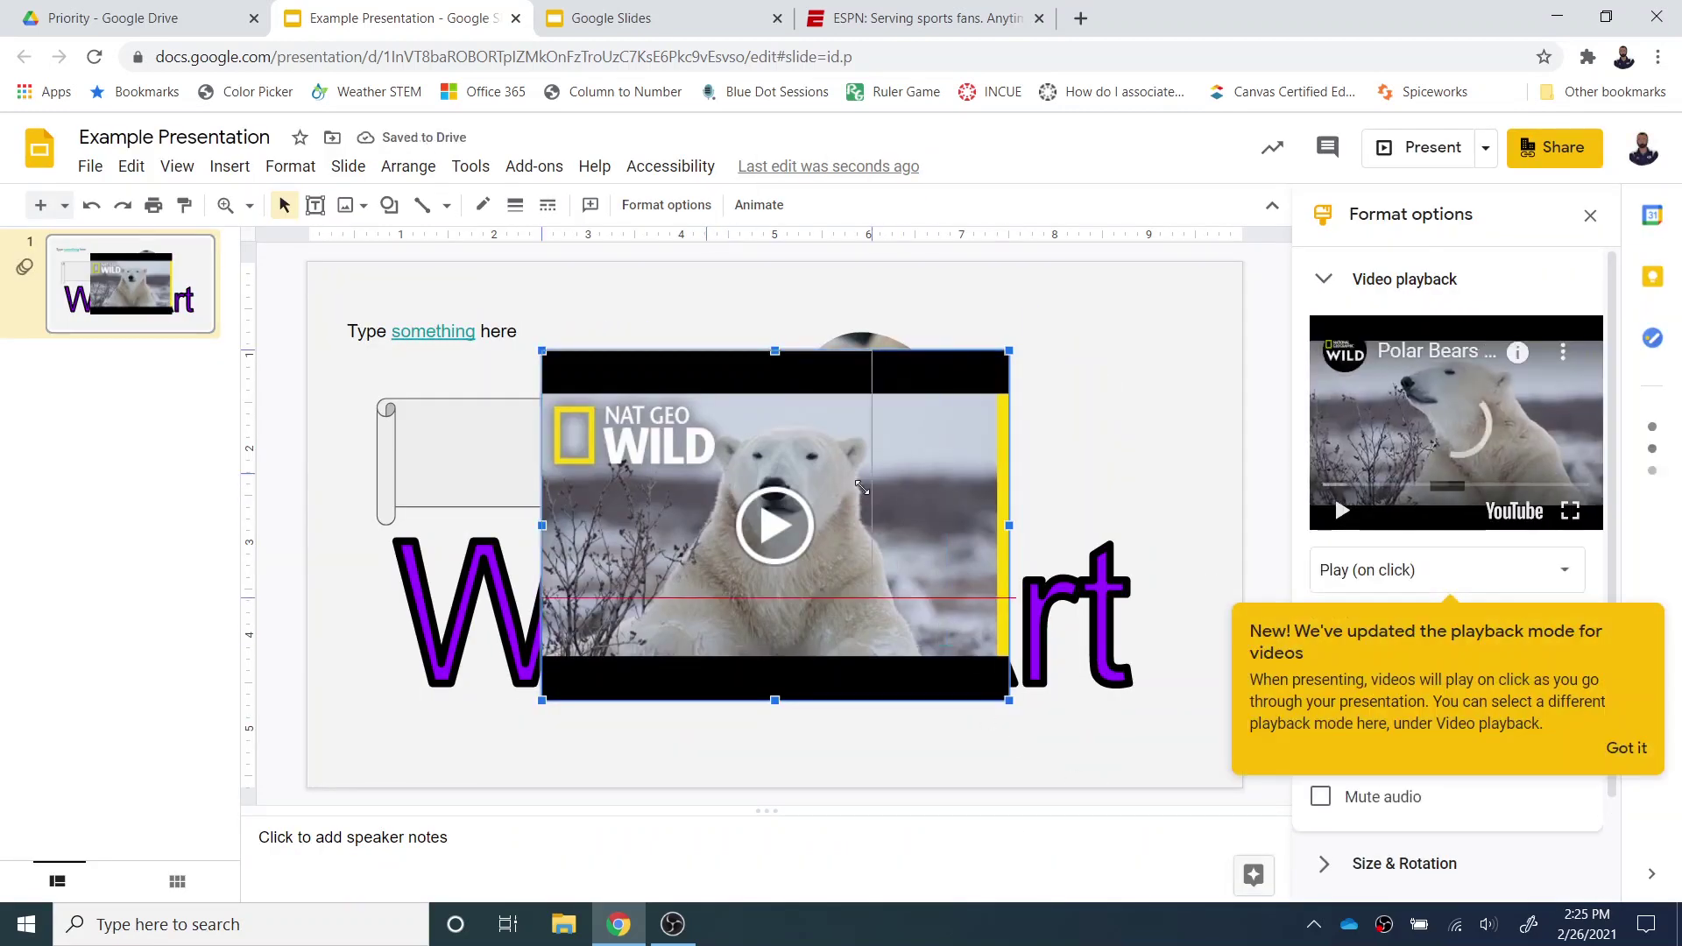
Step: Move the polar bear video to the upper right over the tiger and show its Size & Rotation settings
{"action": "left_click_drag", "start_coordinate": [823, 440], "coordinate": [1150, 395]}
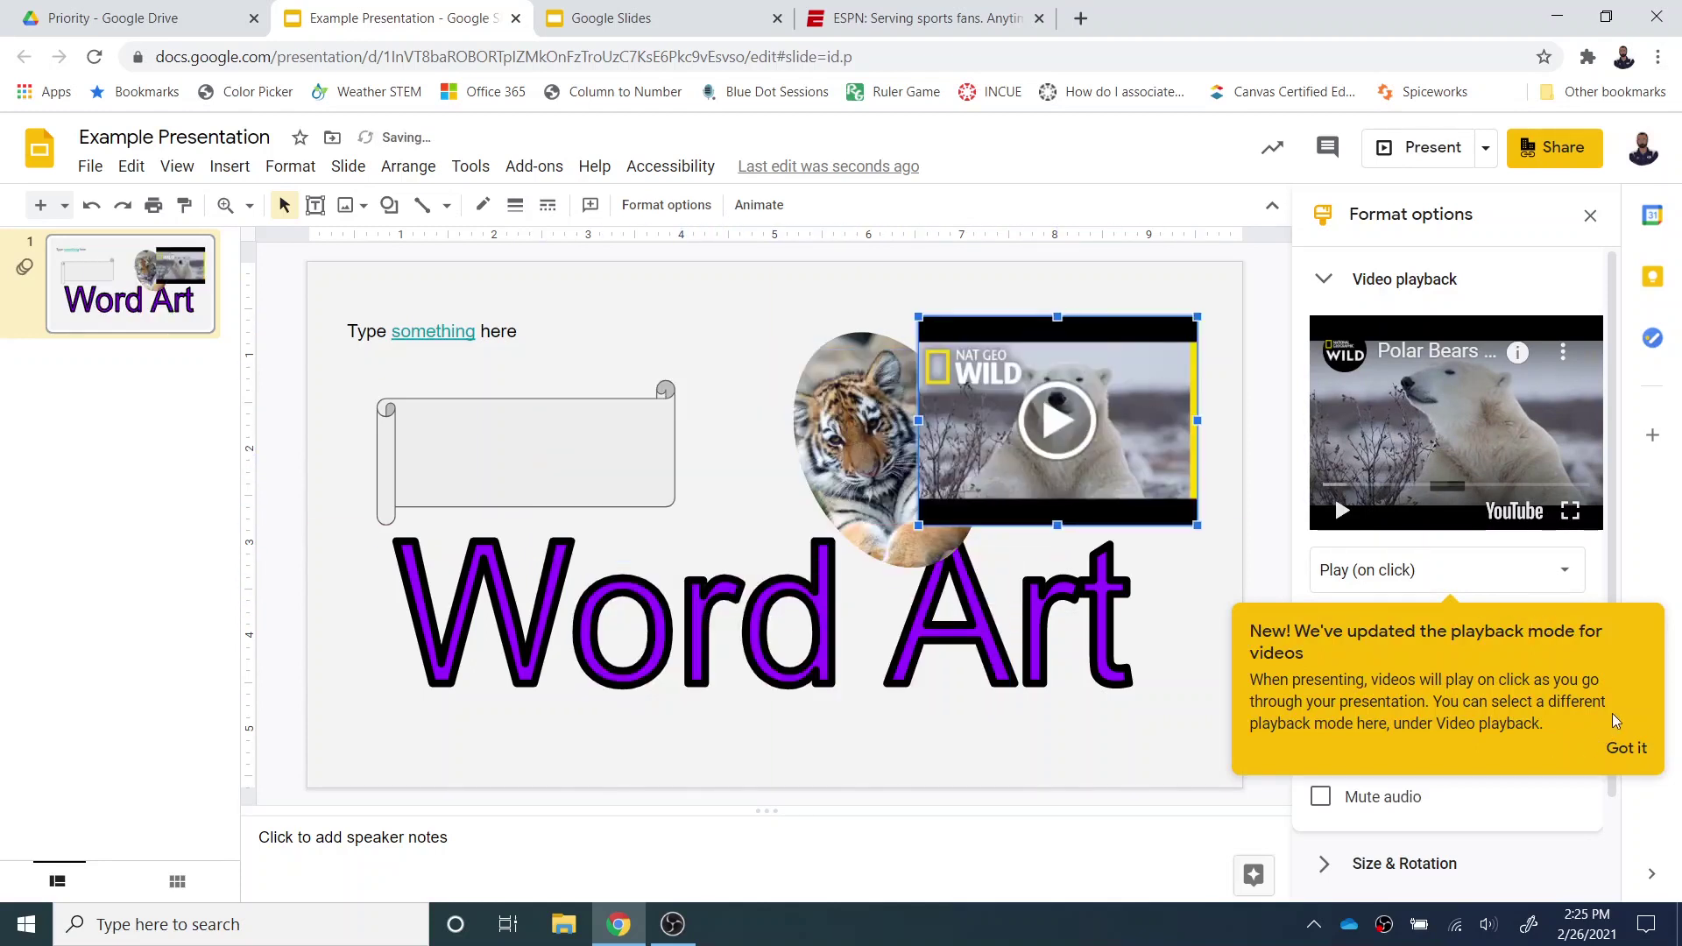
{"action": "left_click", "coordinate": [1626, 749]}
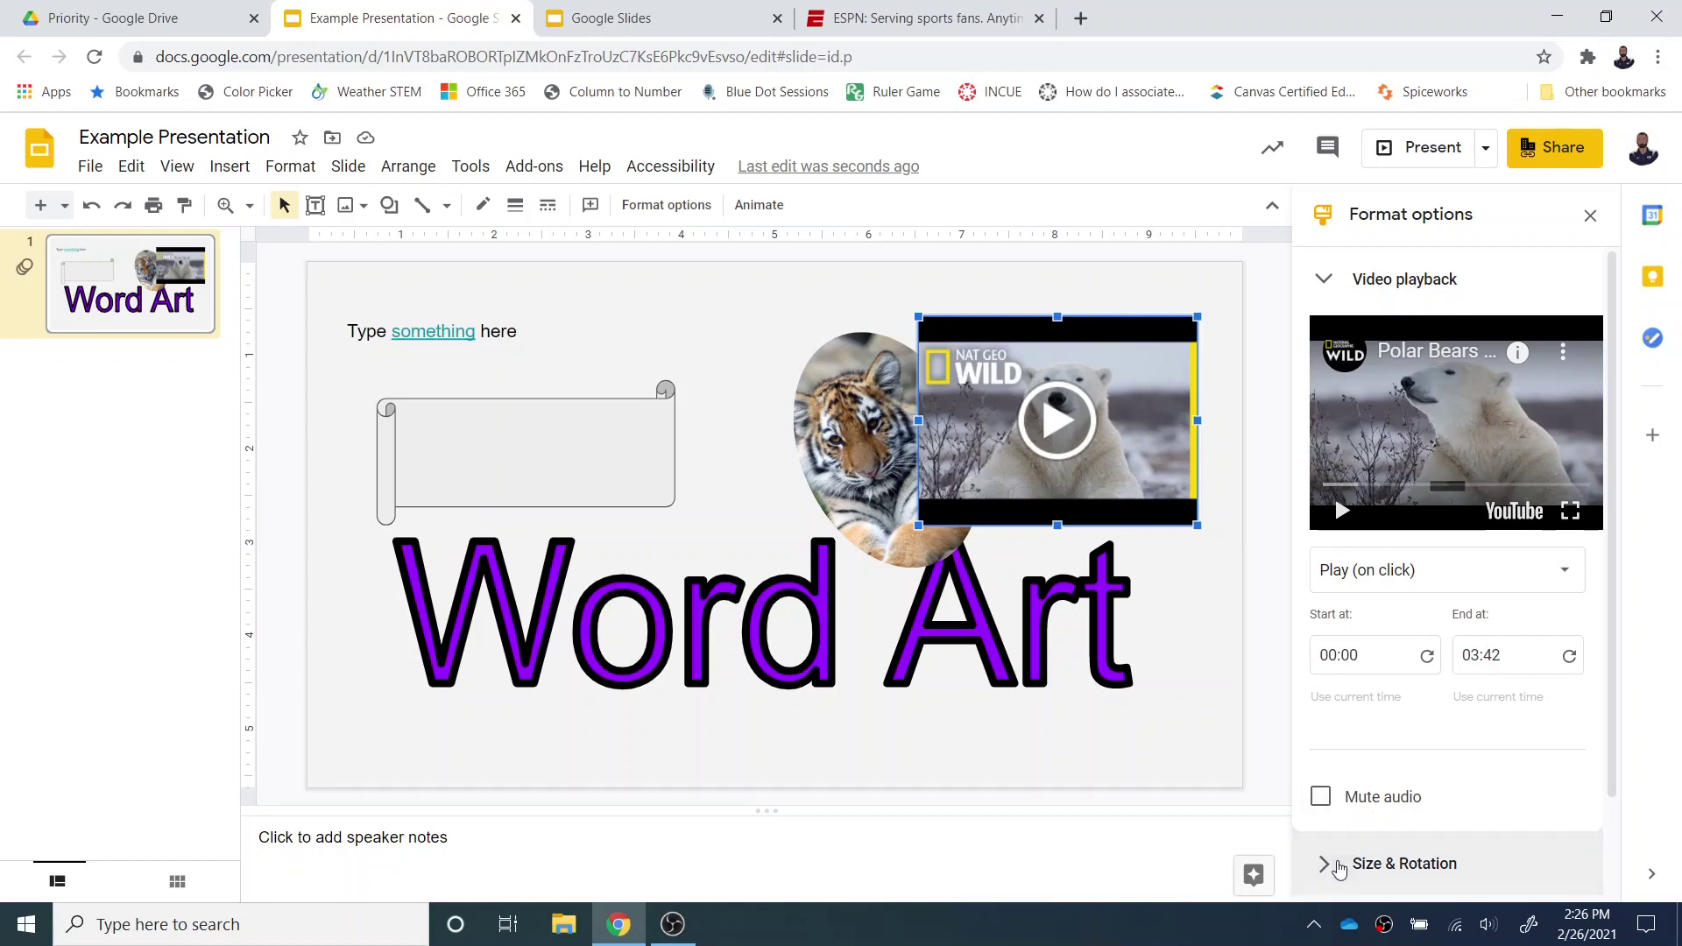
{"action": "left_click", "coordinate": [1332, 862]}
{"action": "scroll", "coordinate": [1430, 692], "scroll_direction": "down", "scroll_amount": 1}
{"action": "scroll", "coordinate": [1426, 690], "scroll_direction": "down", "scroll_amount": 3}
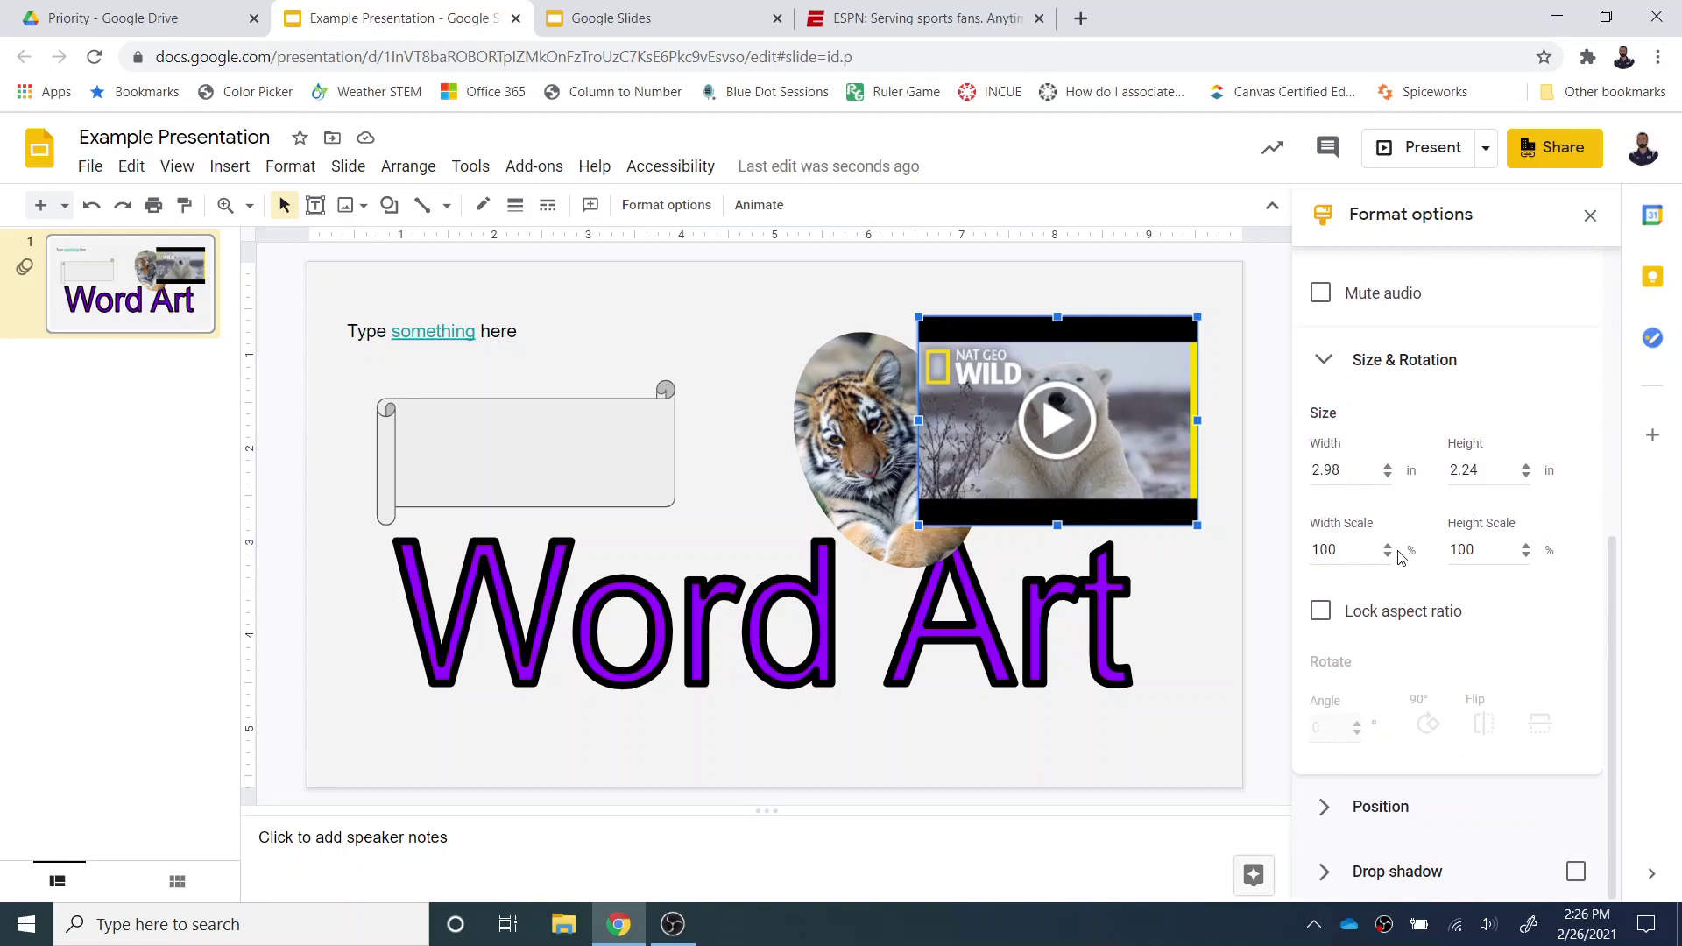
{"action": "scroll", "coordinate": [1389, 557], "scroll_direction": "up", "scroll_amount": 3}
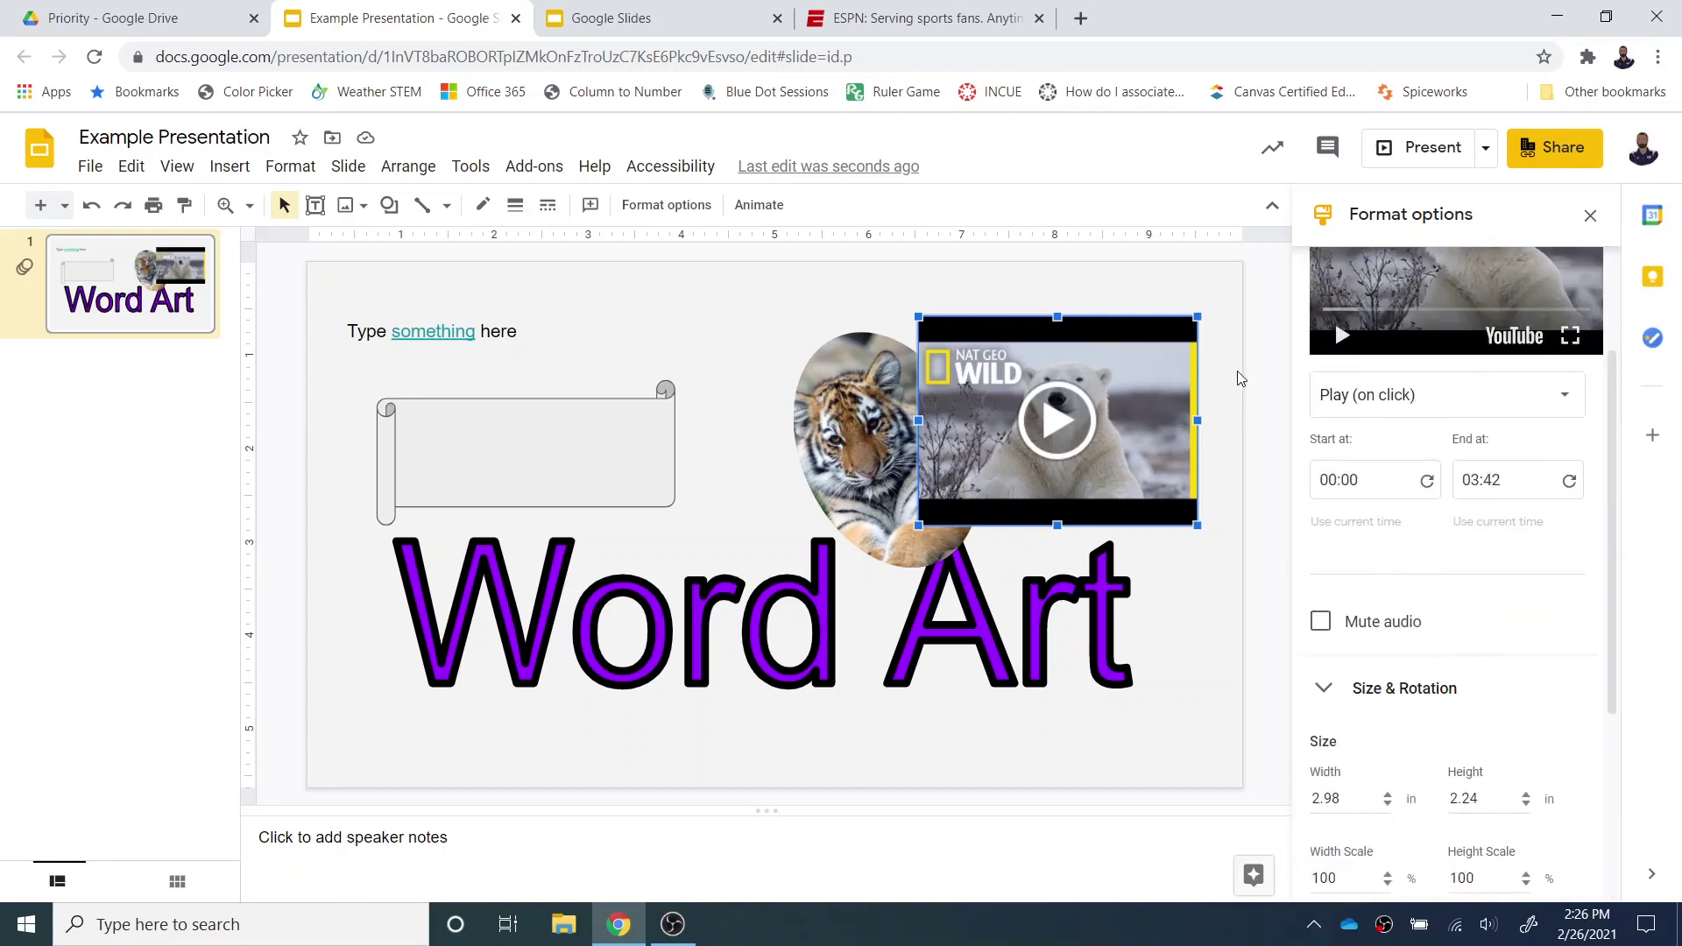
{"action": "scroll", "coordinate": [1393, 473], "scroll_direction": "up", "scroll_amount": 1}
{"action": "scroll", "coordinate": [1393, 418], "scroll_direction": "up", "scroll_amount": 1}
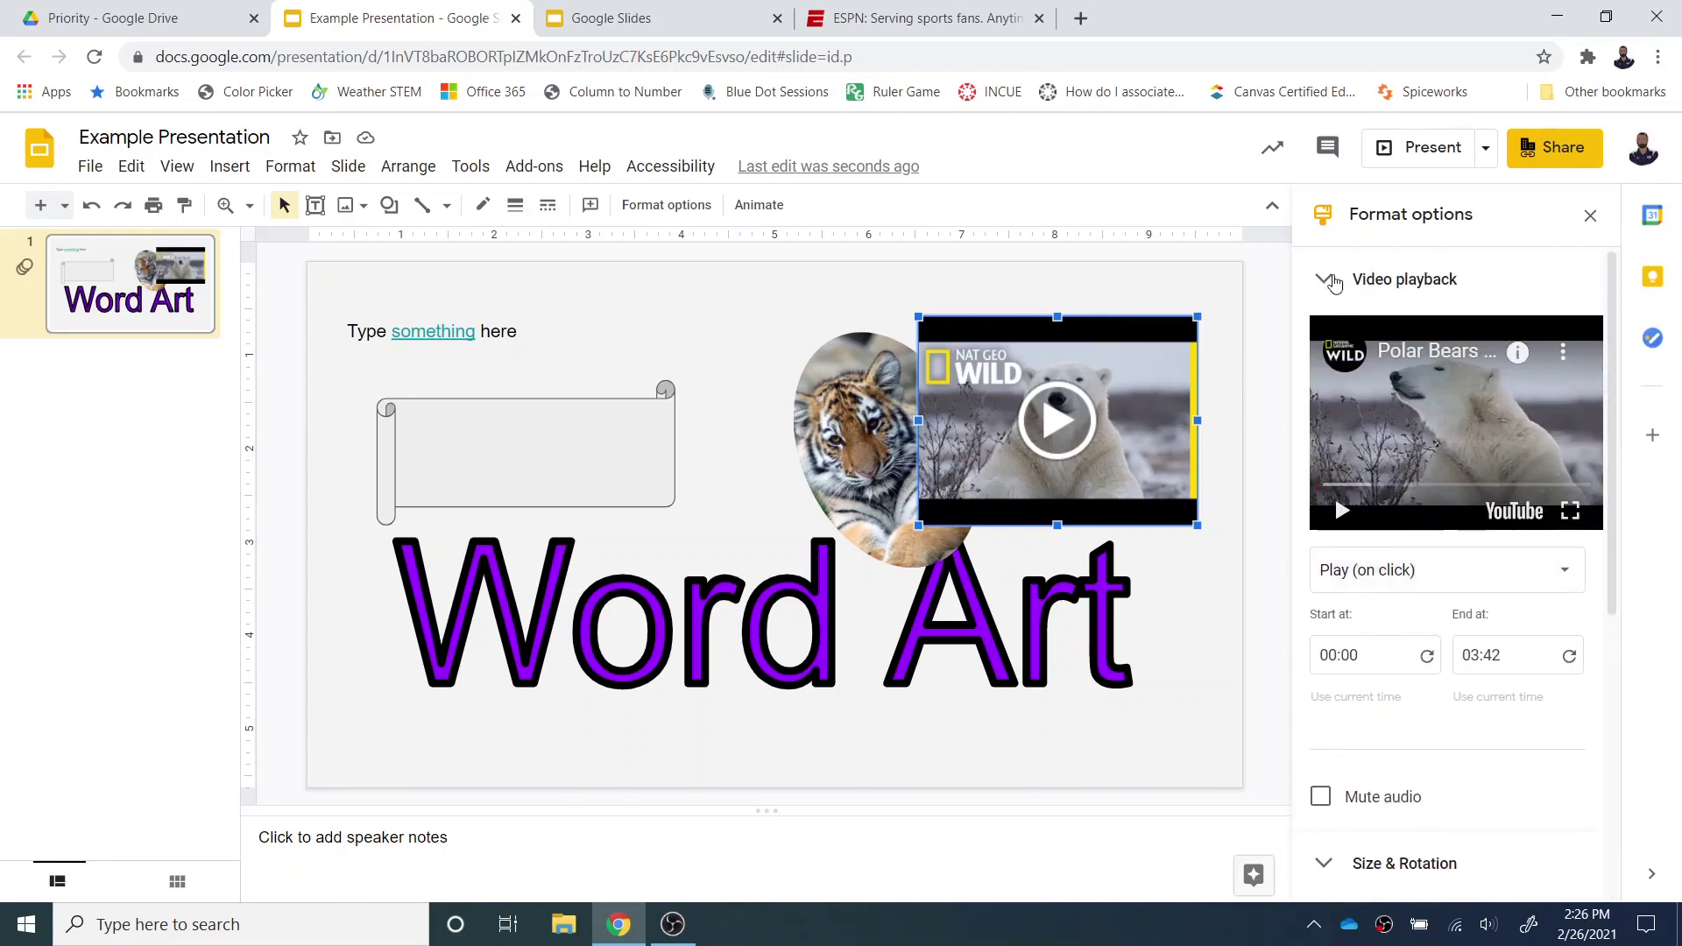
{"action": "left_click", "coordinate": [1336, 284]}
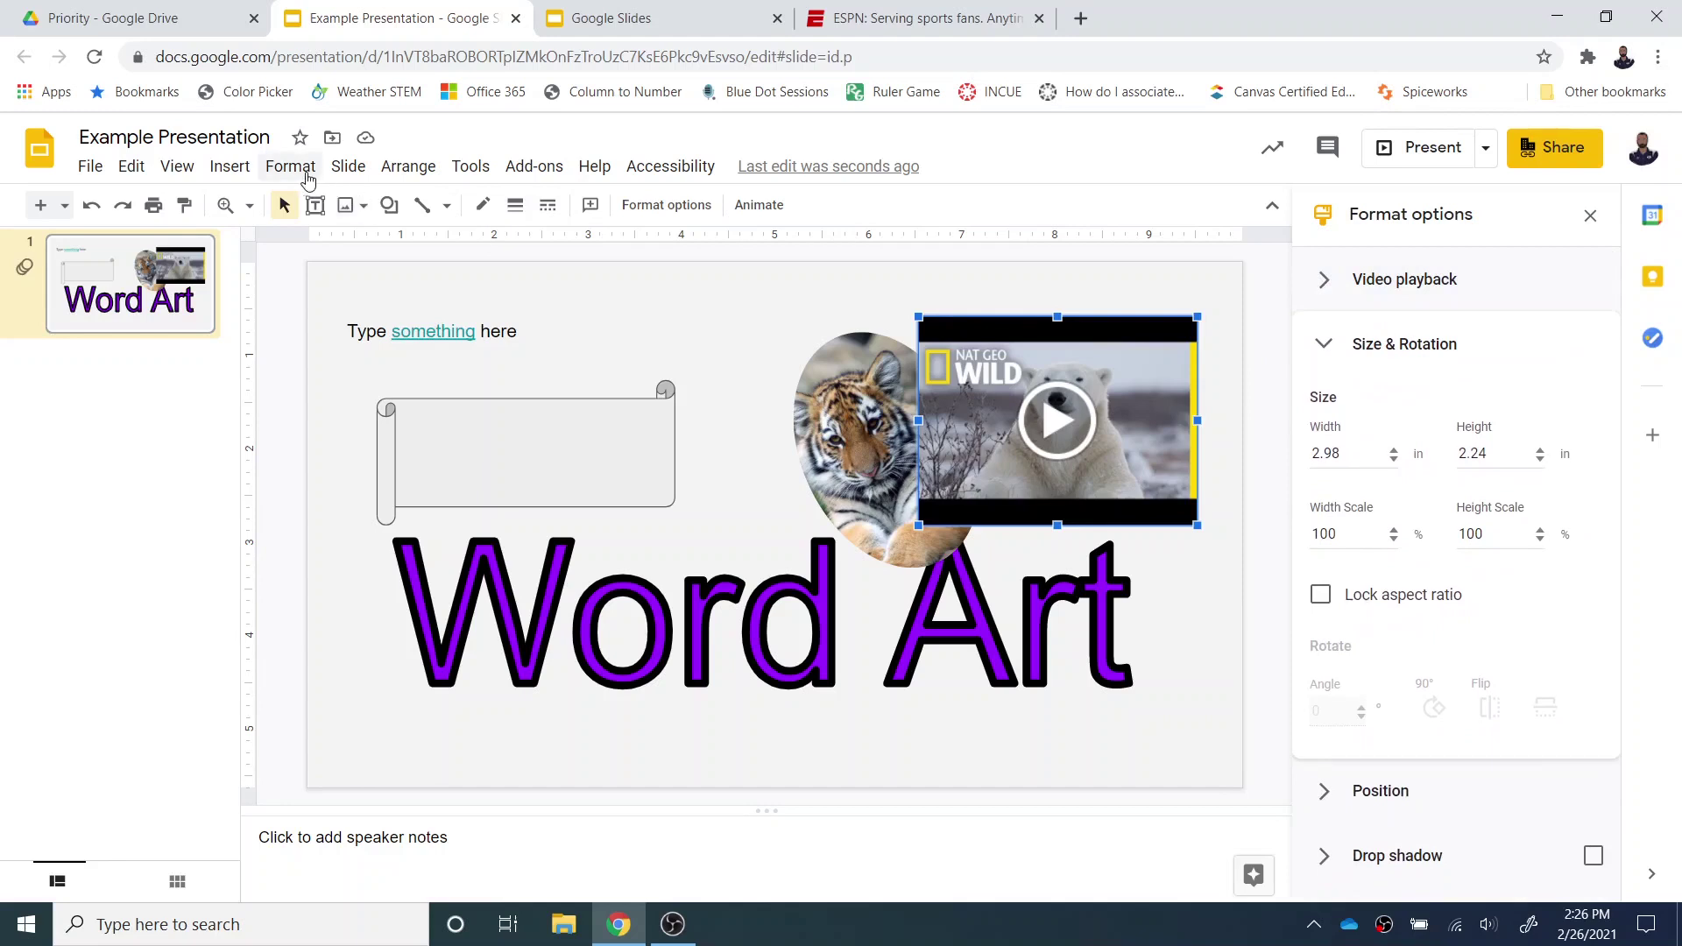
Step: Insert the '4 Minute Timer' YouTube video and shrink it into the slide's bottom-left corner
{"action": "left_click", "coordinate": [231, 167]}
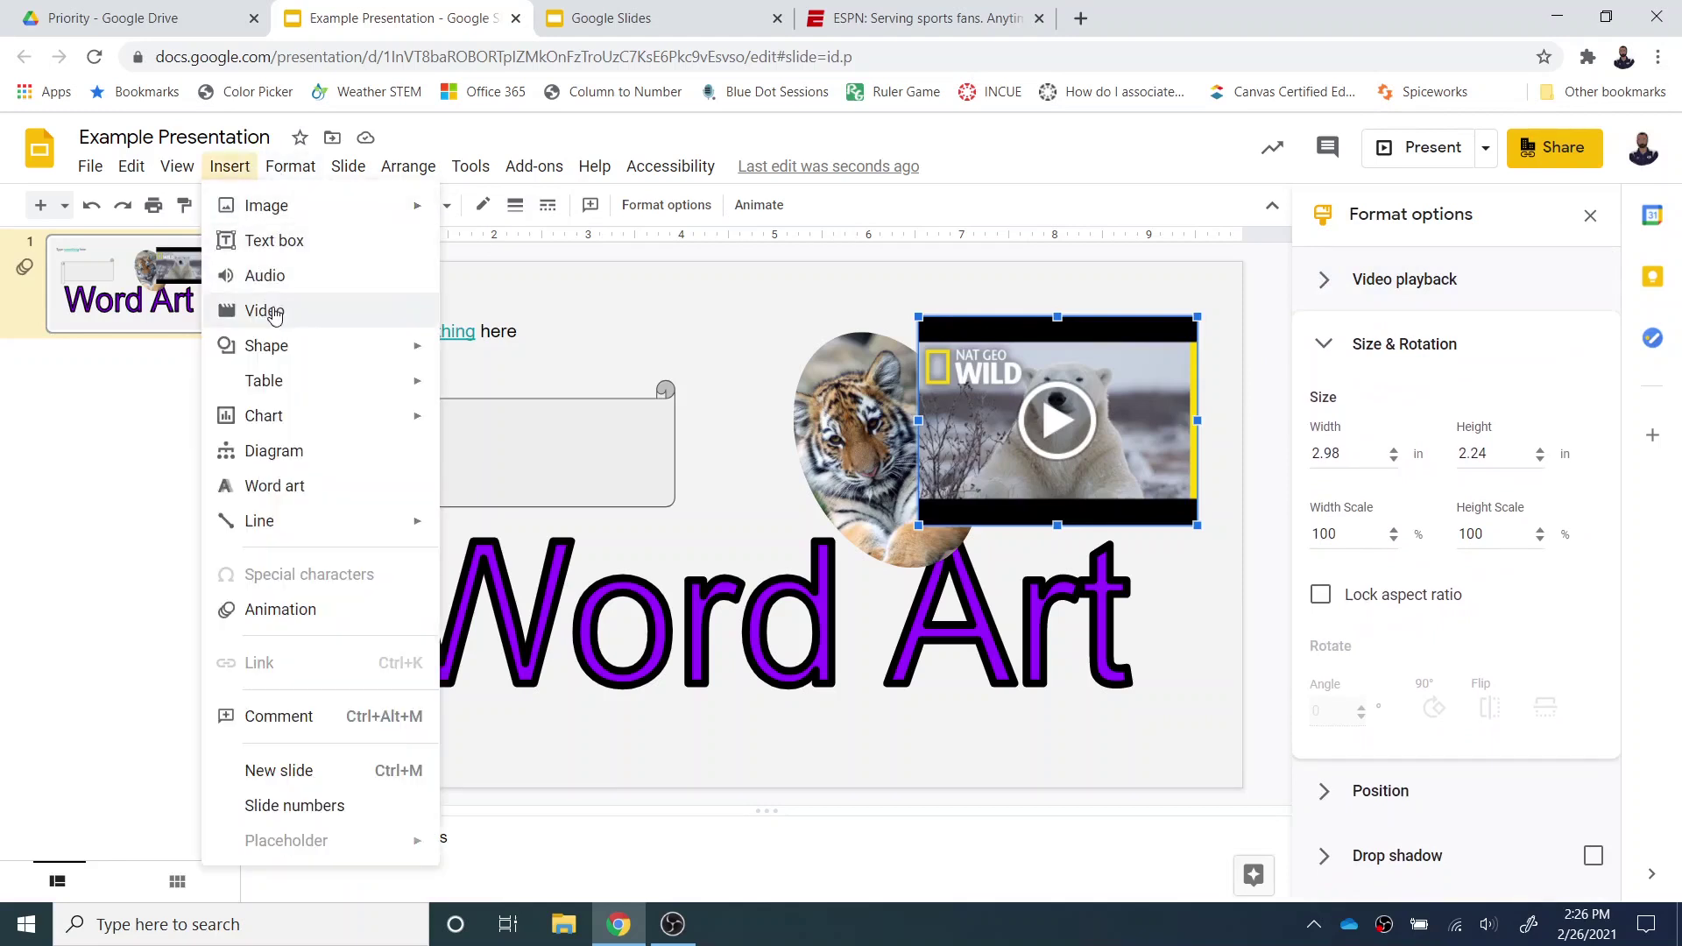
{"action": "left_click", "coordinate": [264, 310]}
{"action": "triple_click", "coordinate": [556, 338]}
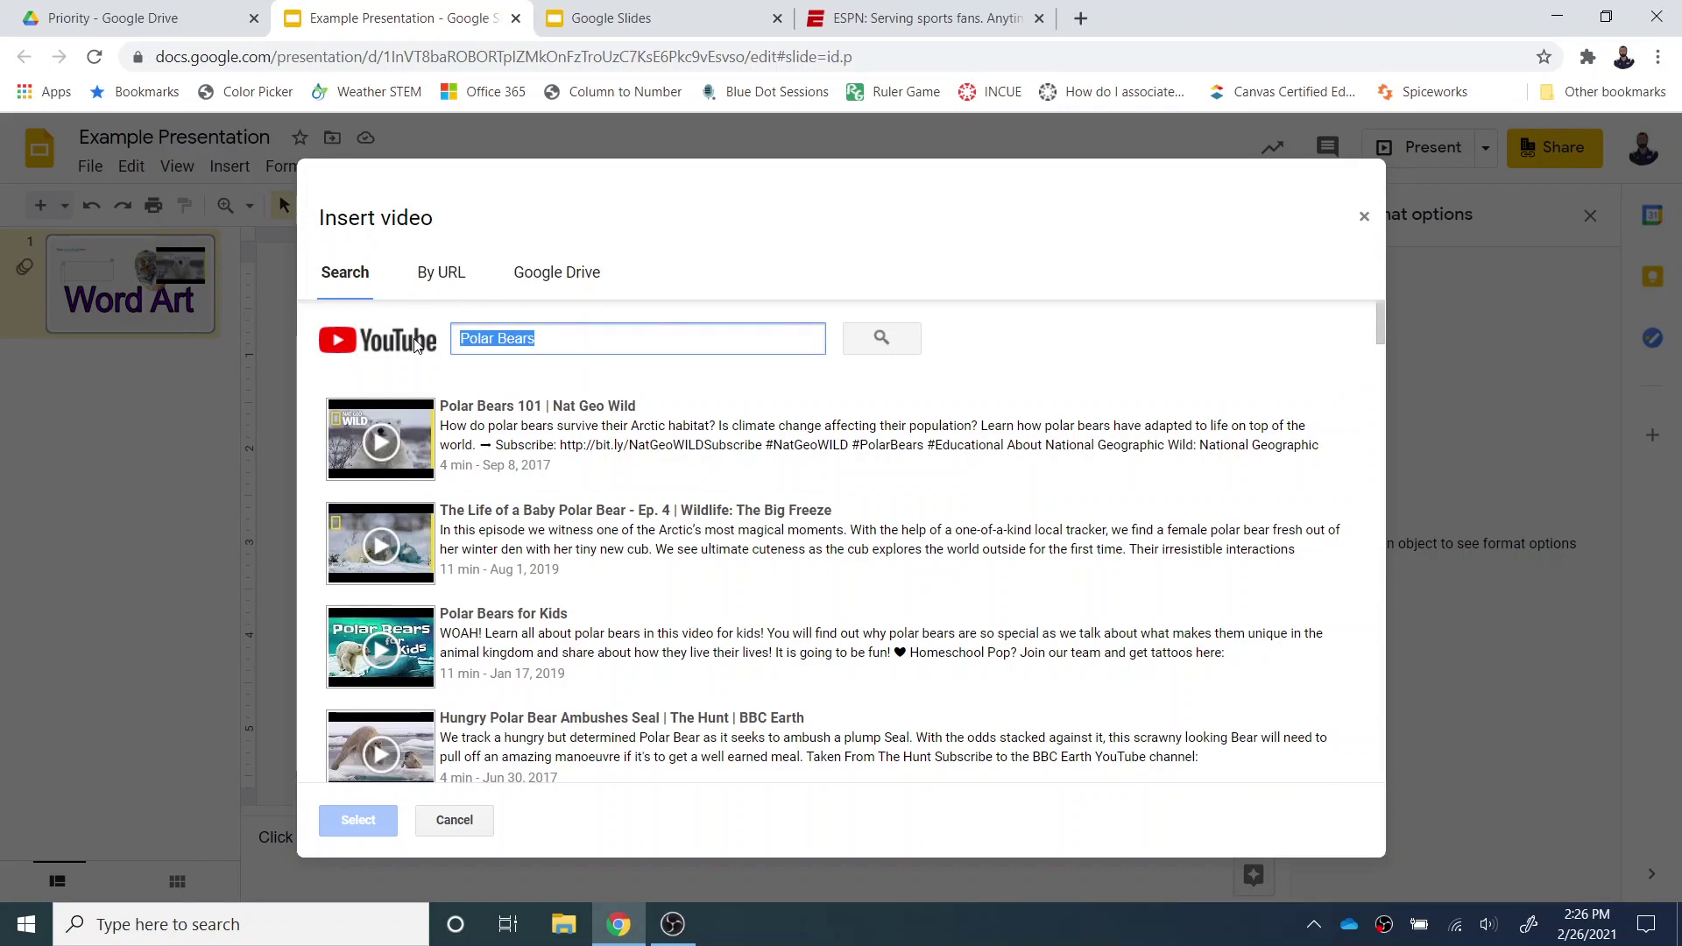
{"action": "type", "text": "4 minute t"}
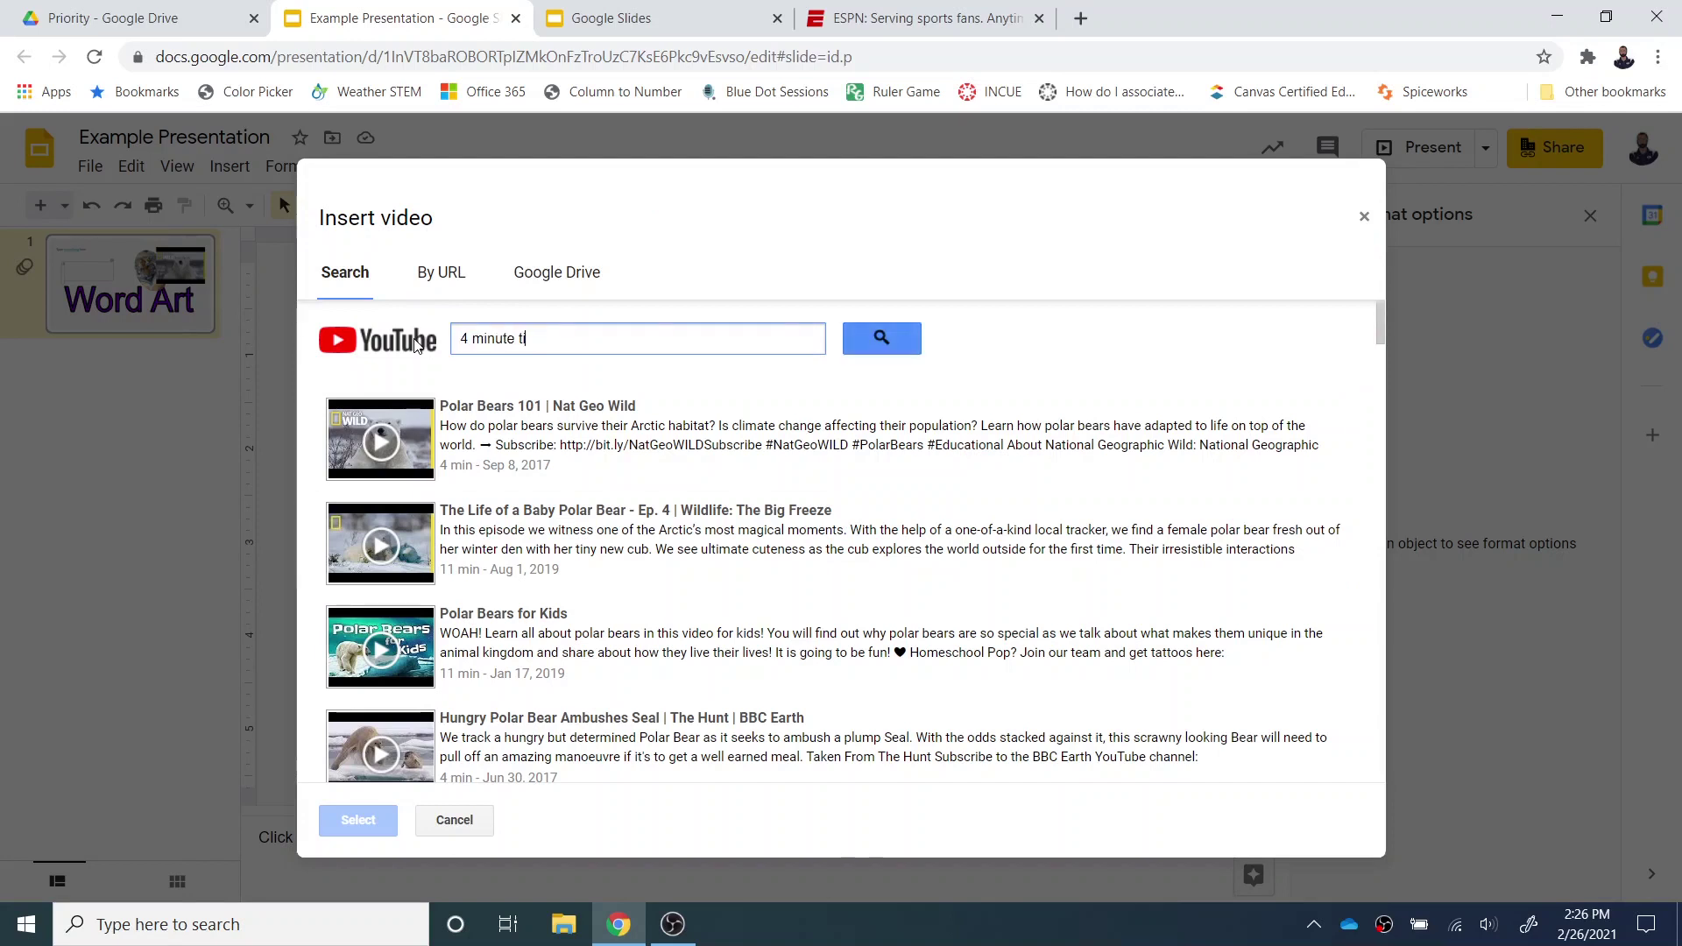
{"action": "type", "text": "imer"}
{"action": "key", "text": "Return"}
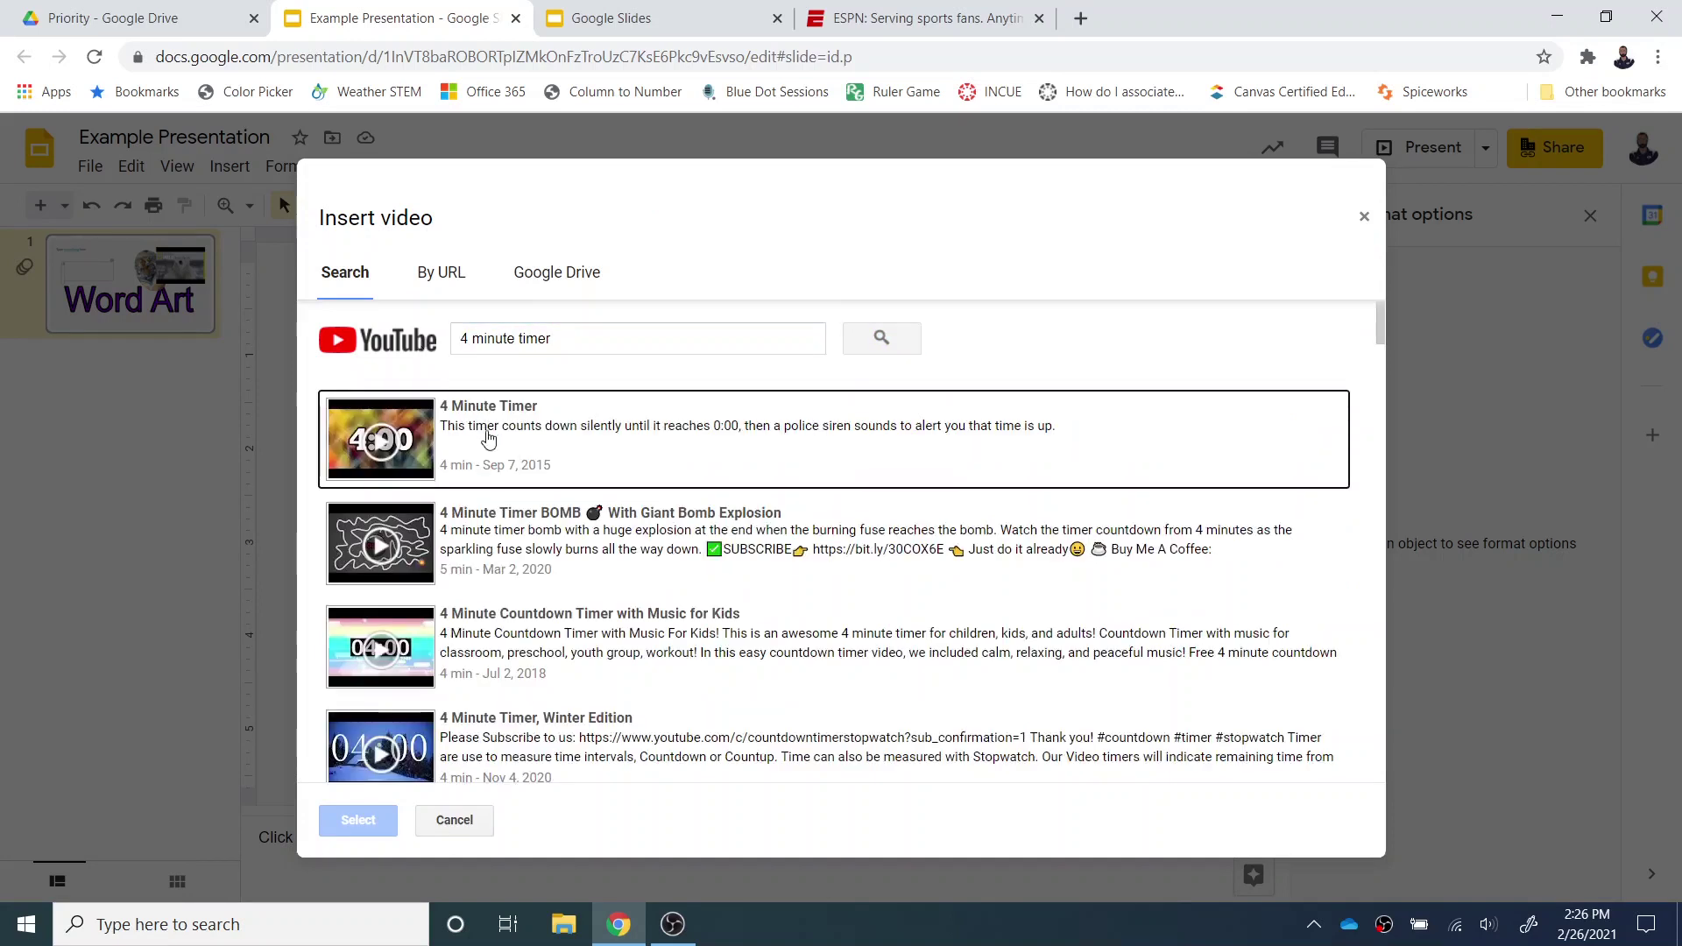
{"action": "left_click", "coordinate": [488, 439]}
{"action": "left_click", "coordinate": [355, 818]}
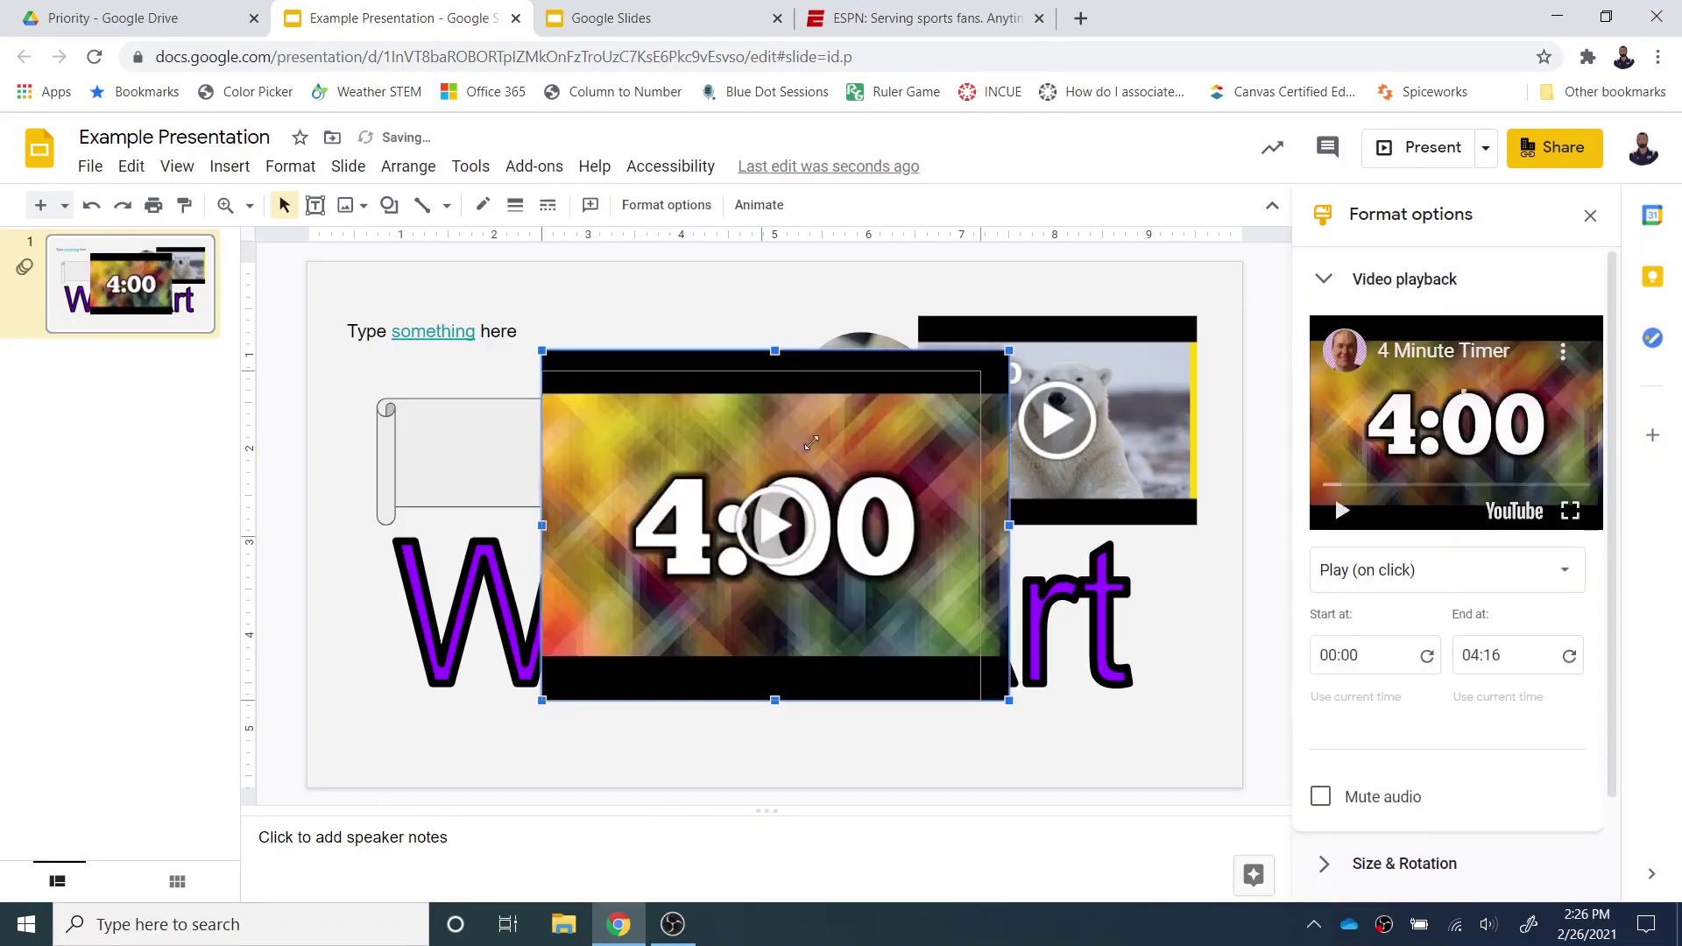
{"action": "mouse_move", "coordinate": [1010, 352]}
{"action": "left_mouse_down"}
{"action": "mouse_move", "coordinate": [613, 644]}
{"action": "mouse_move", "coordinate": [342, 764]}
{"action": "left_mouse_up"}
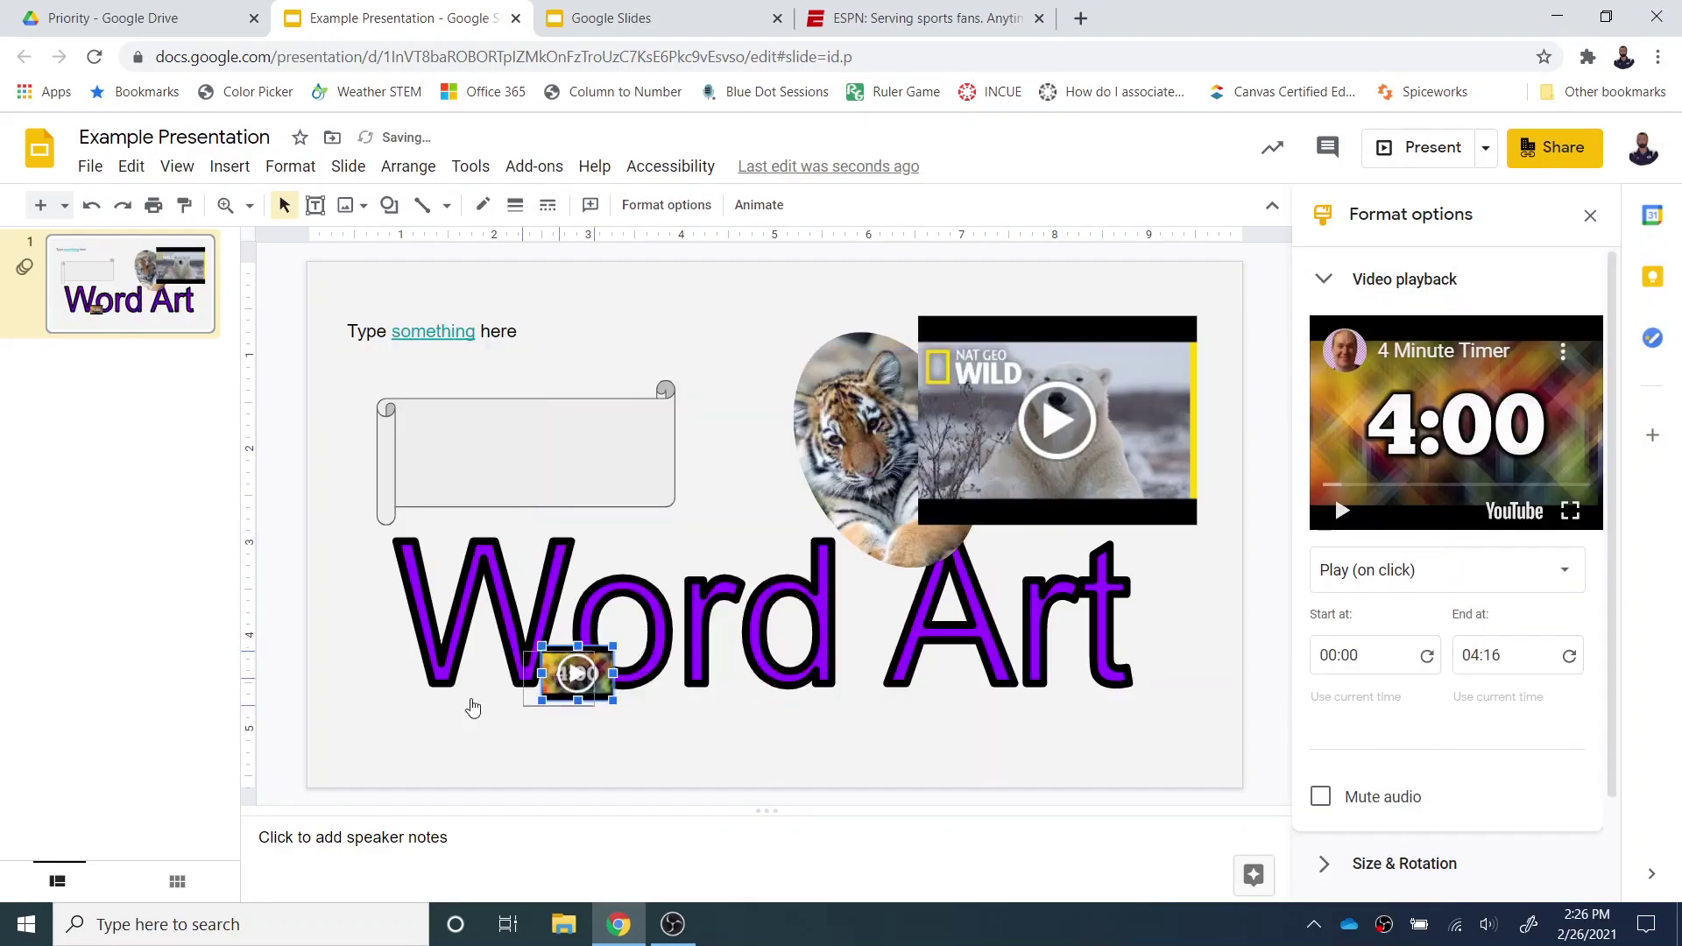
{"action": "left_click", "coordinate": [438, 757]}
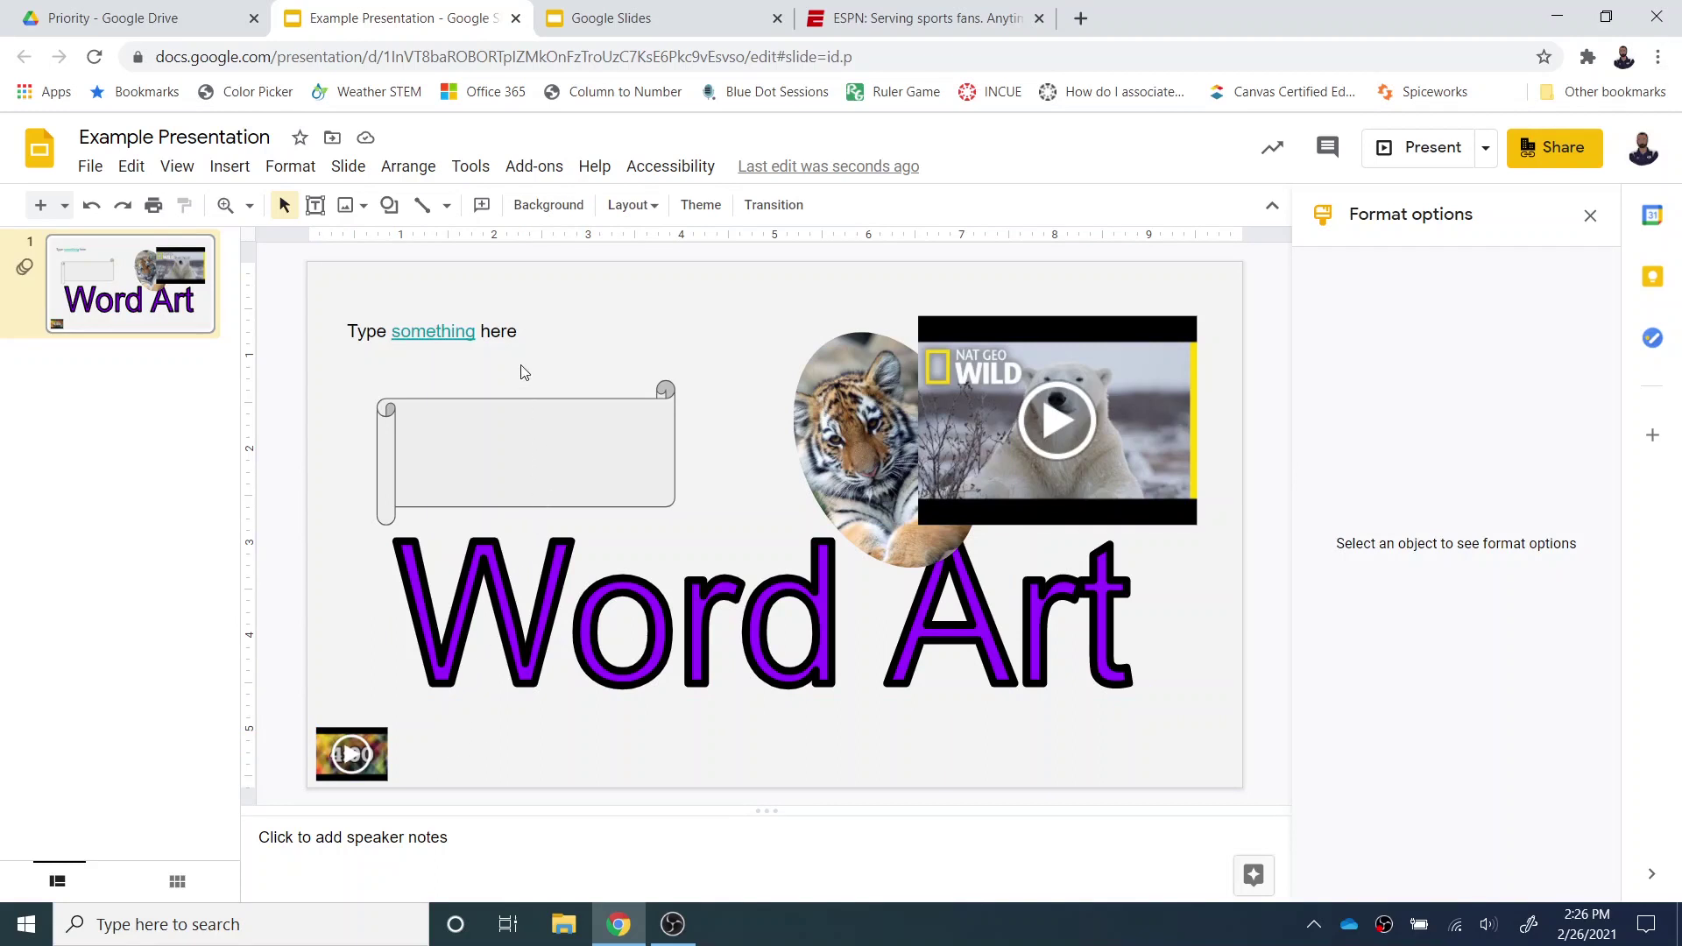
{"action": "left_click", "coordinate": [501, 332]}
{"action": "left_click_drag", "start_coordinate": [484, 331], "coordinate": [522, 331]}
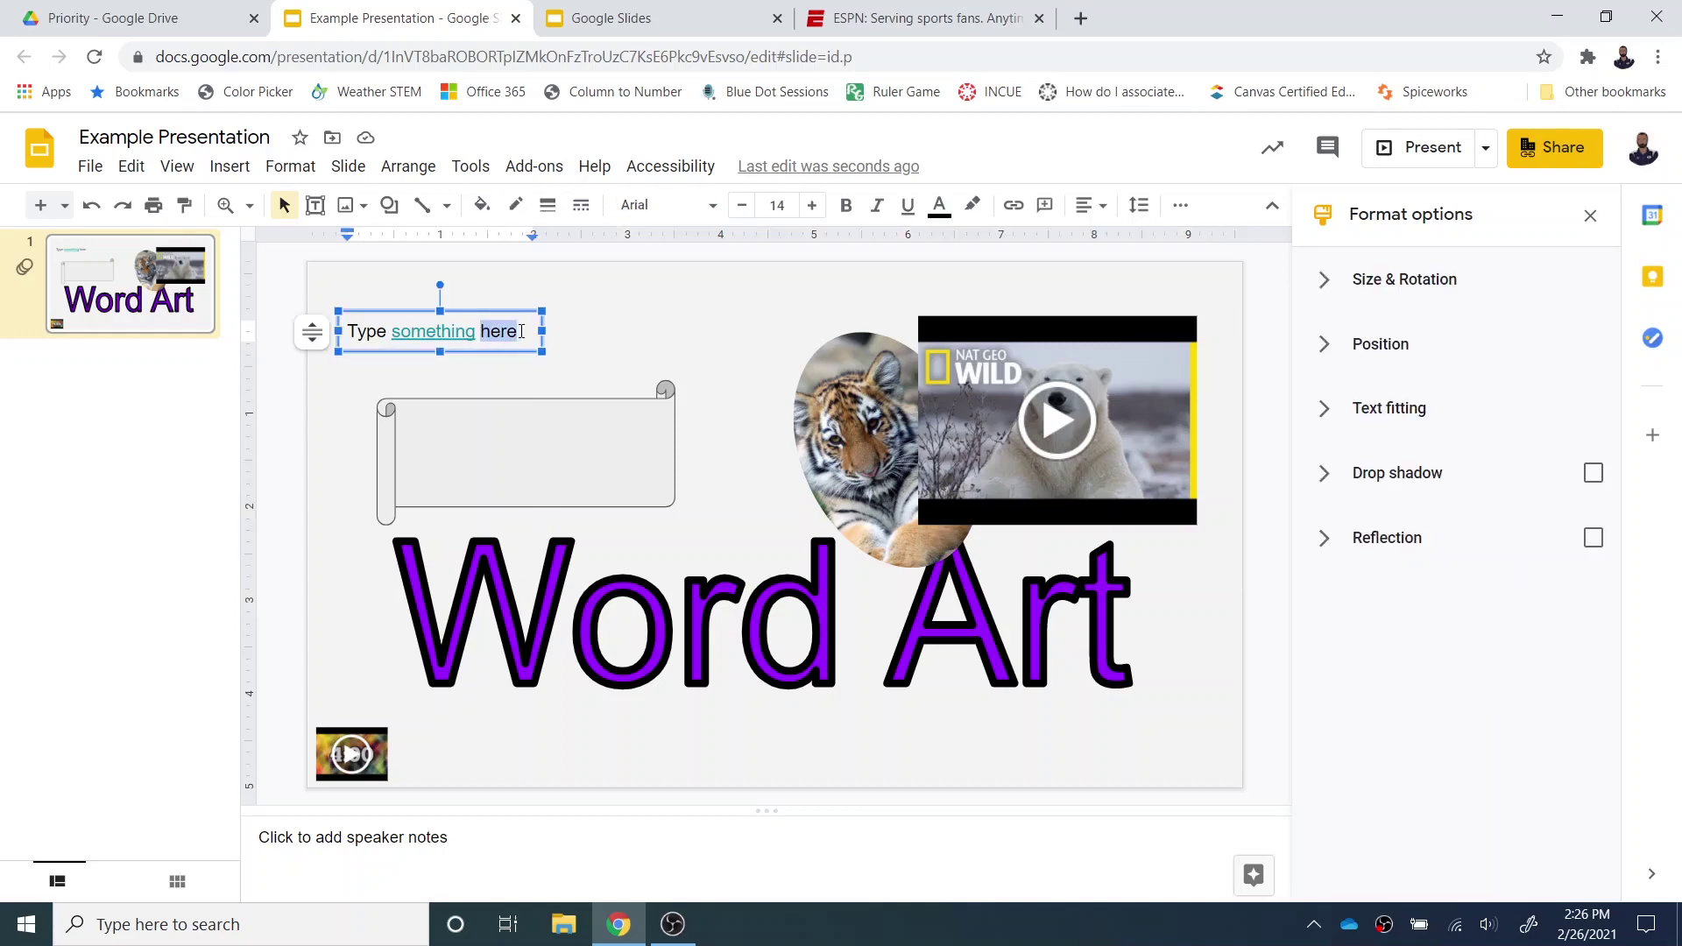
{"action": "left_click", "coordinate": [223, 166]}
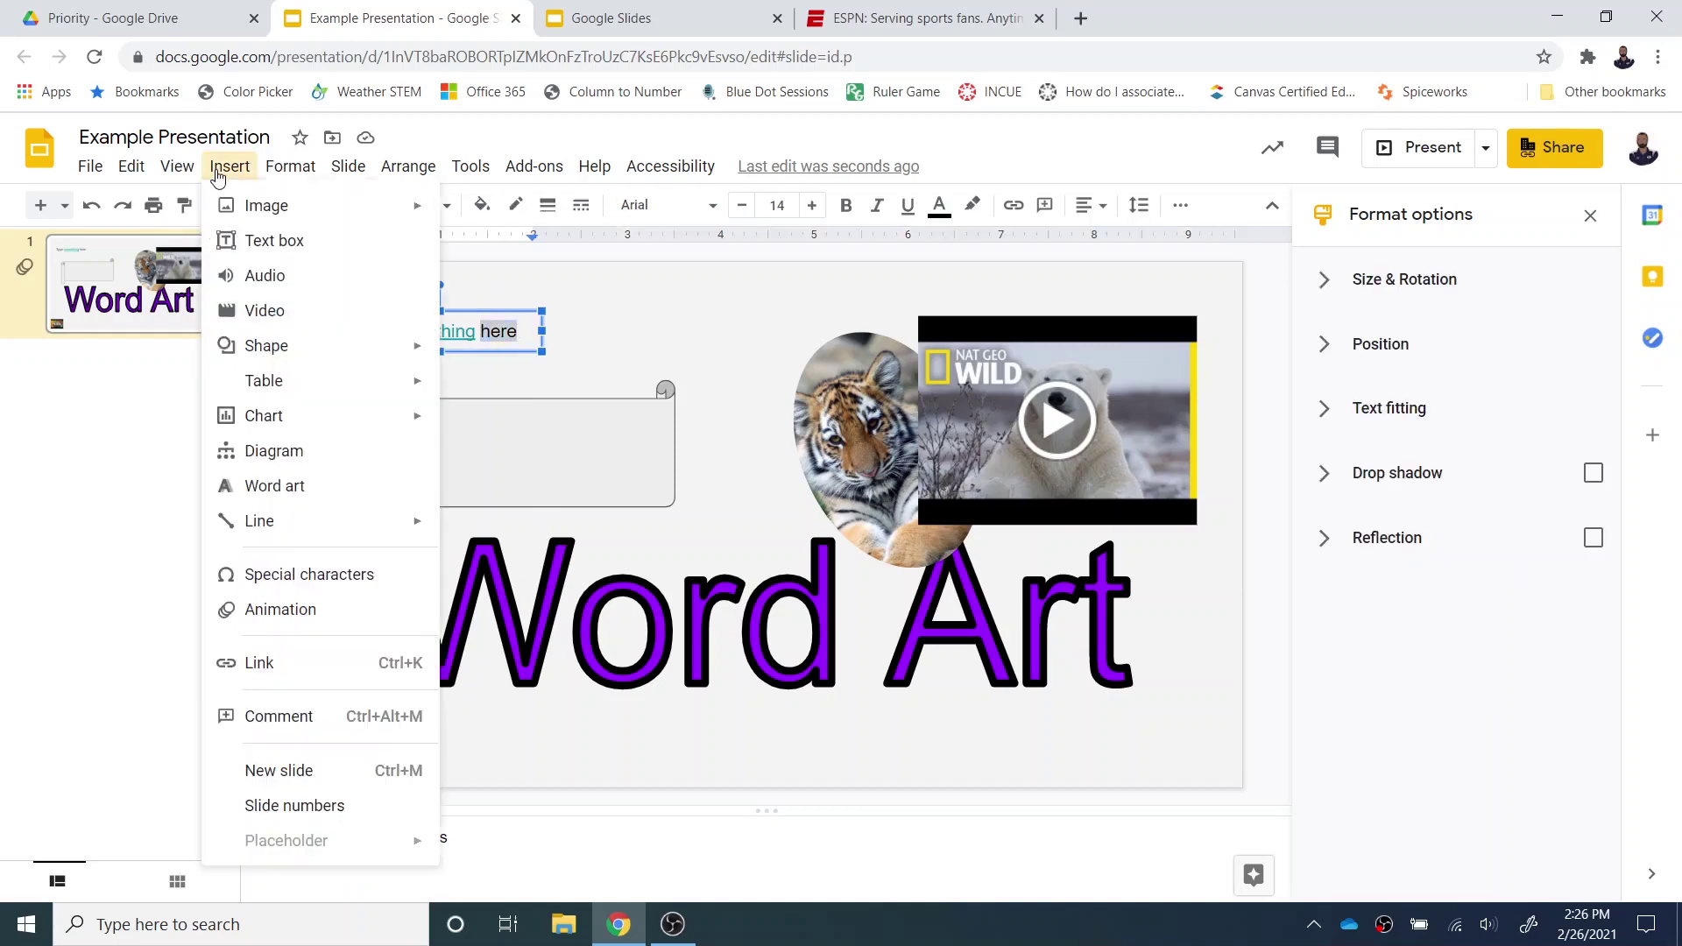
{"action": "left_click", "coordinate": [303, 721]}
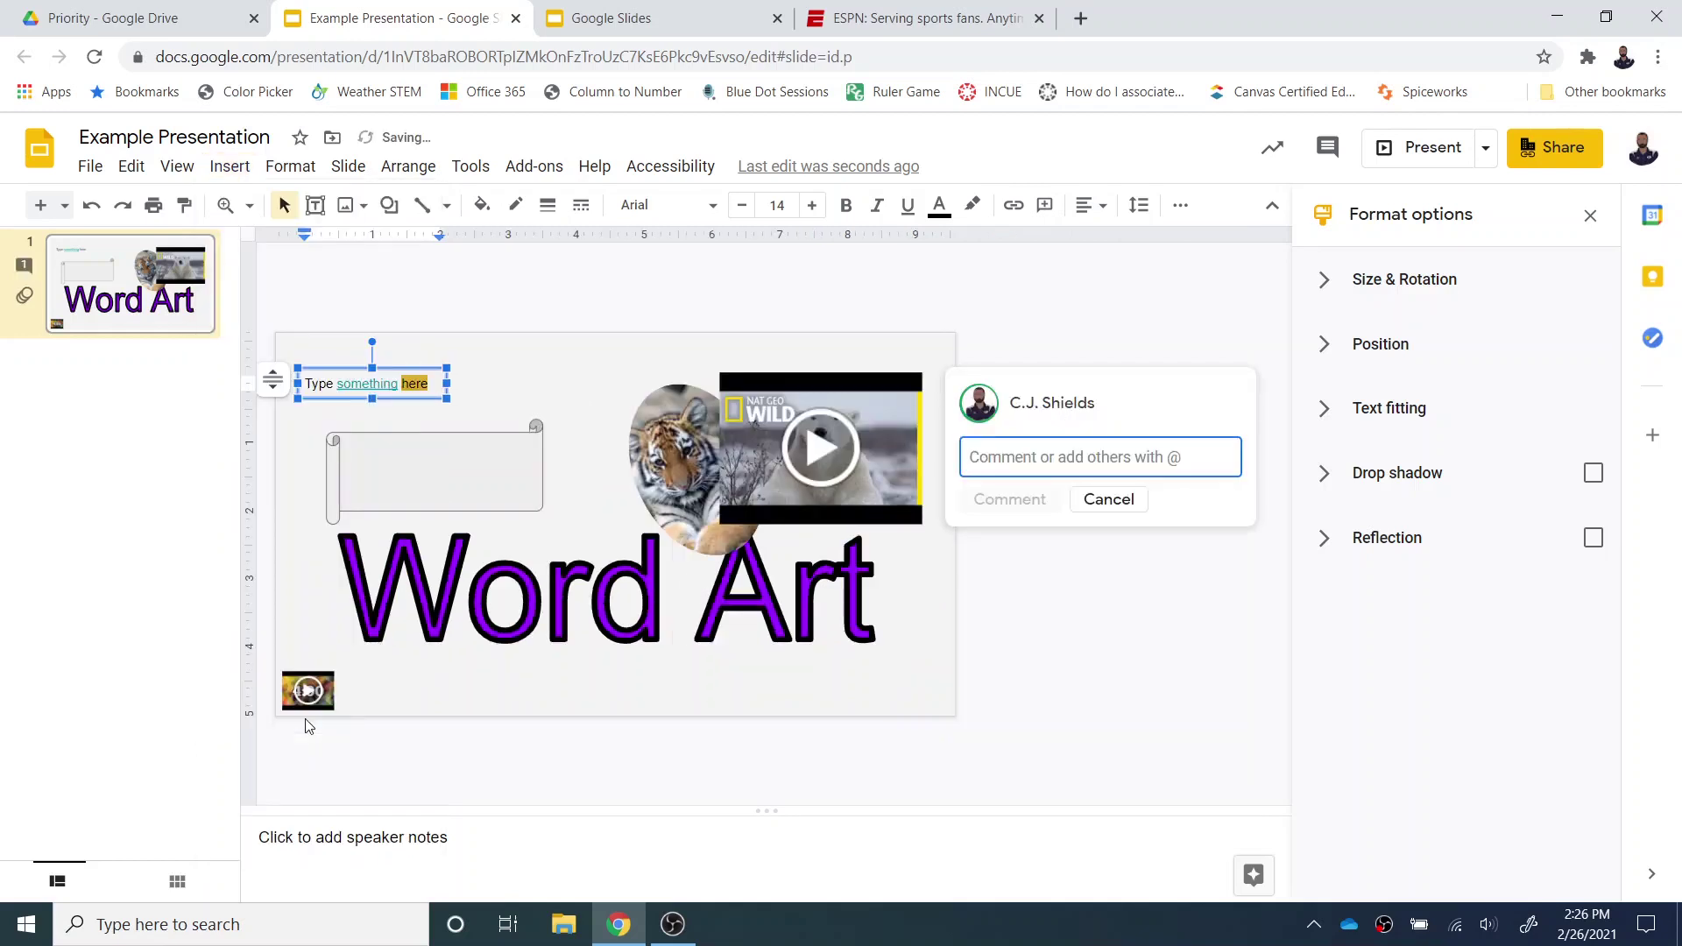
{"action": "type", "text": "@"}
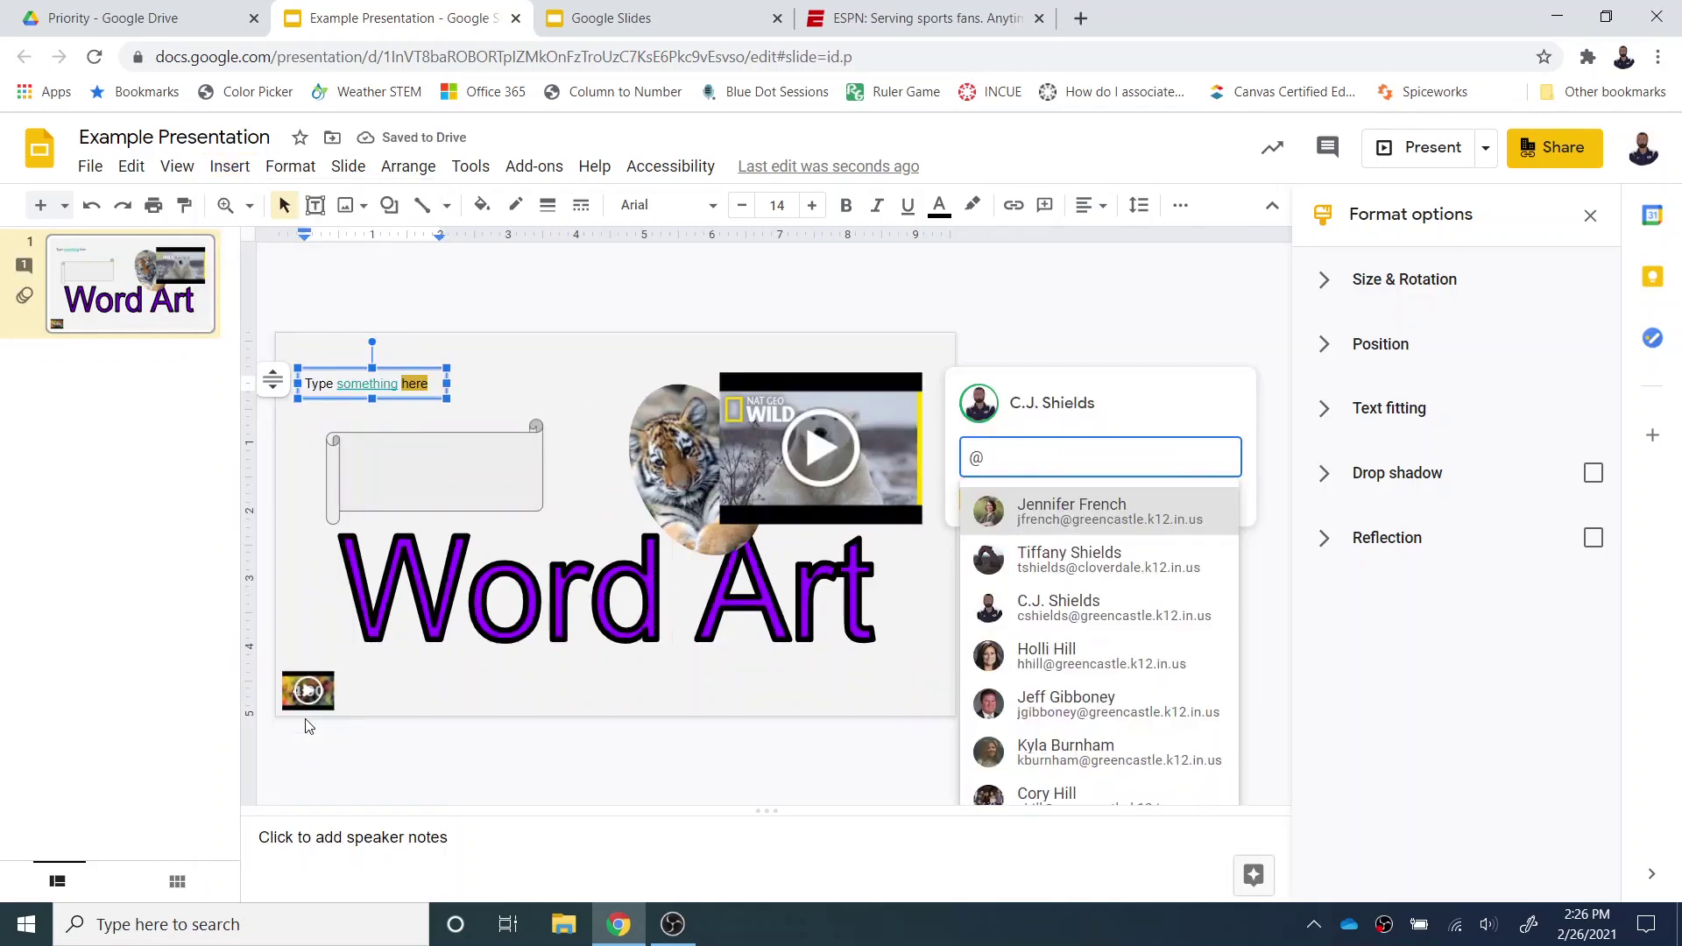
{"action": "left_click", "coordinate": [1124, 515]}
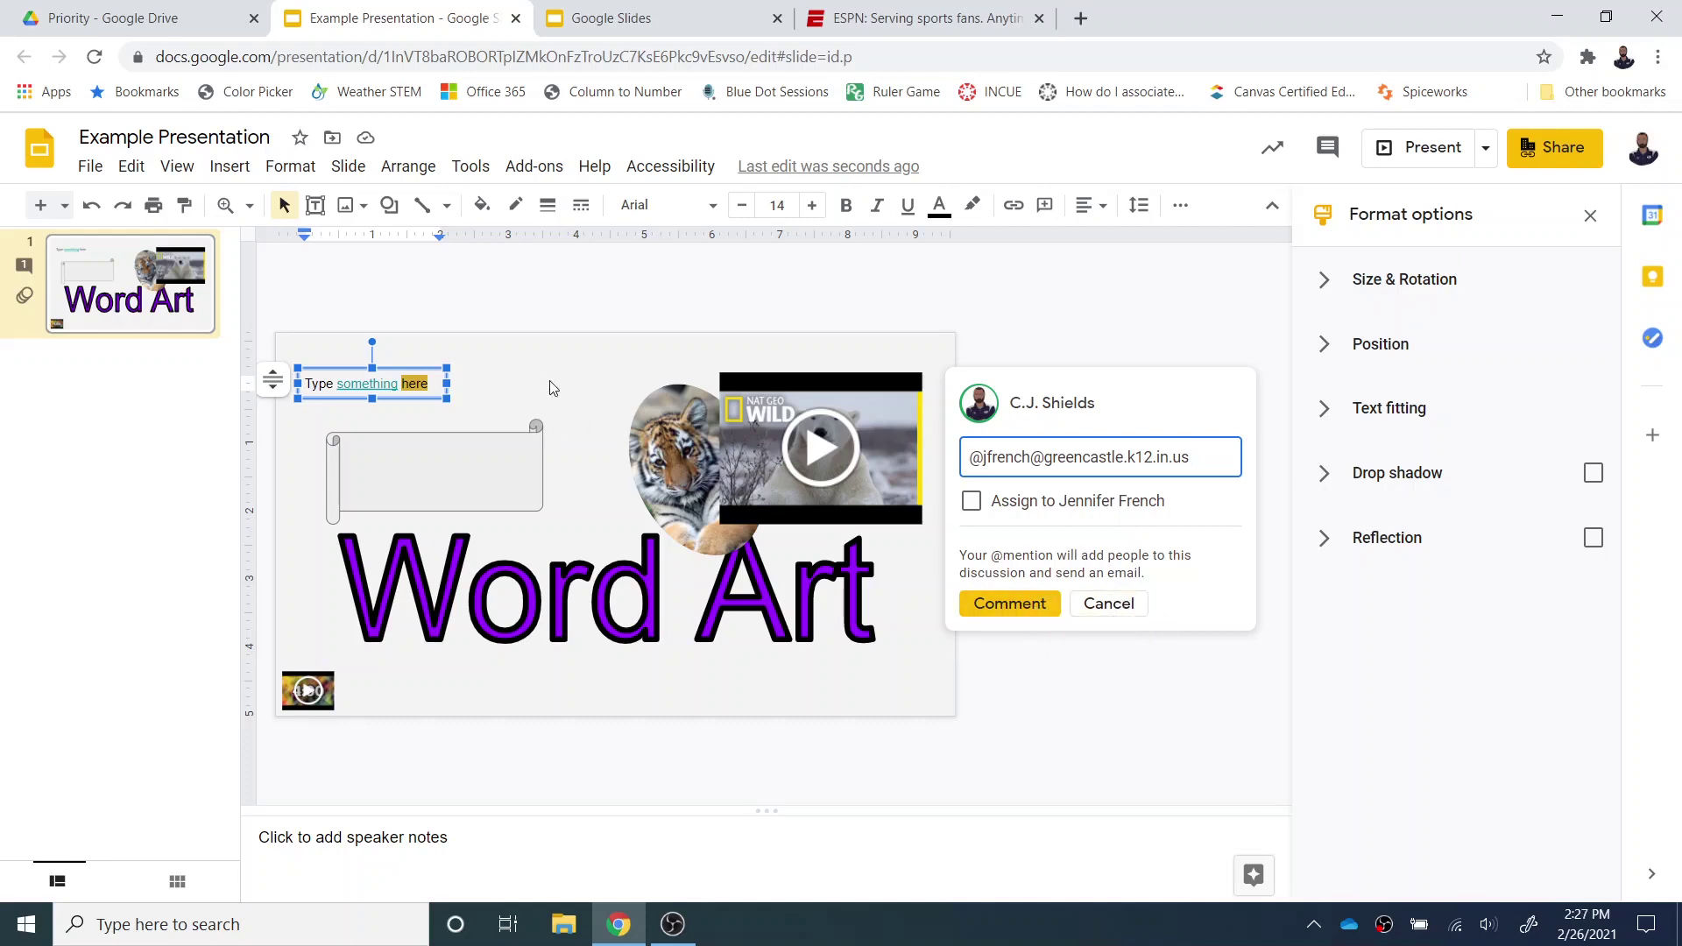
{"action": "left_click", "coordinate": [1110, 604]}
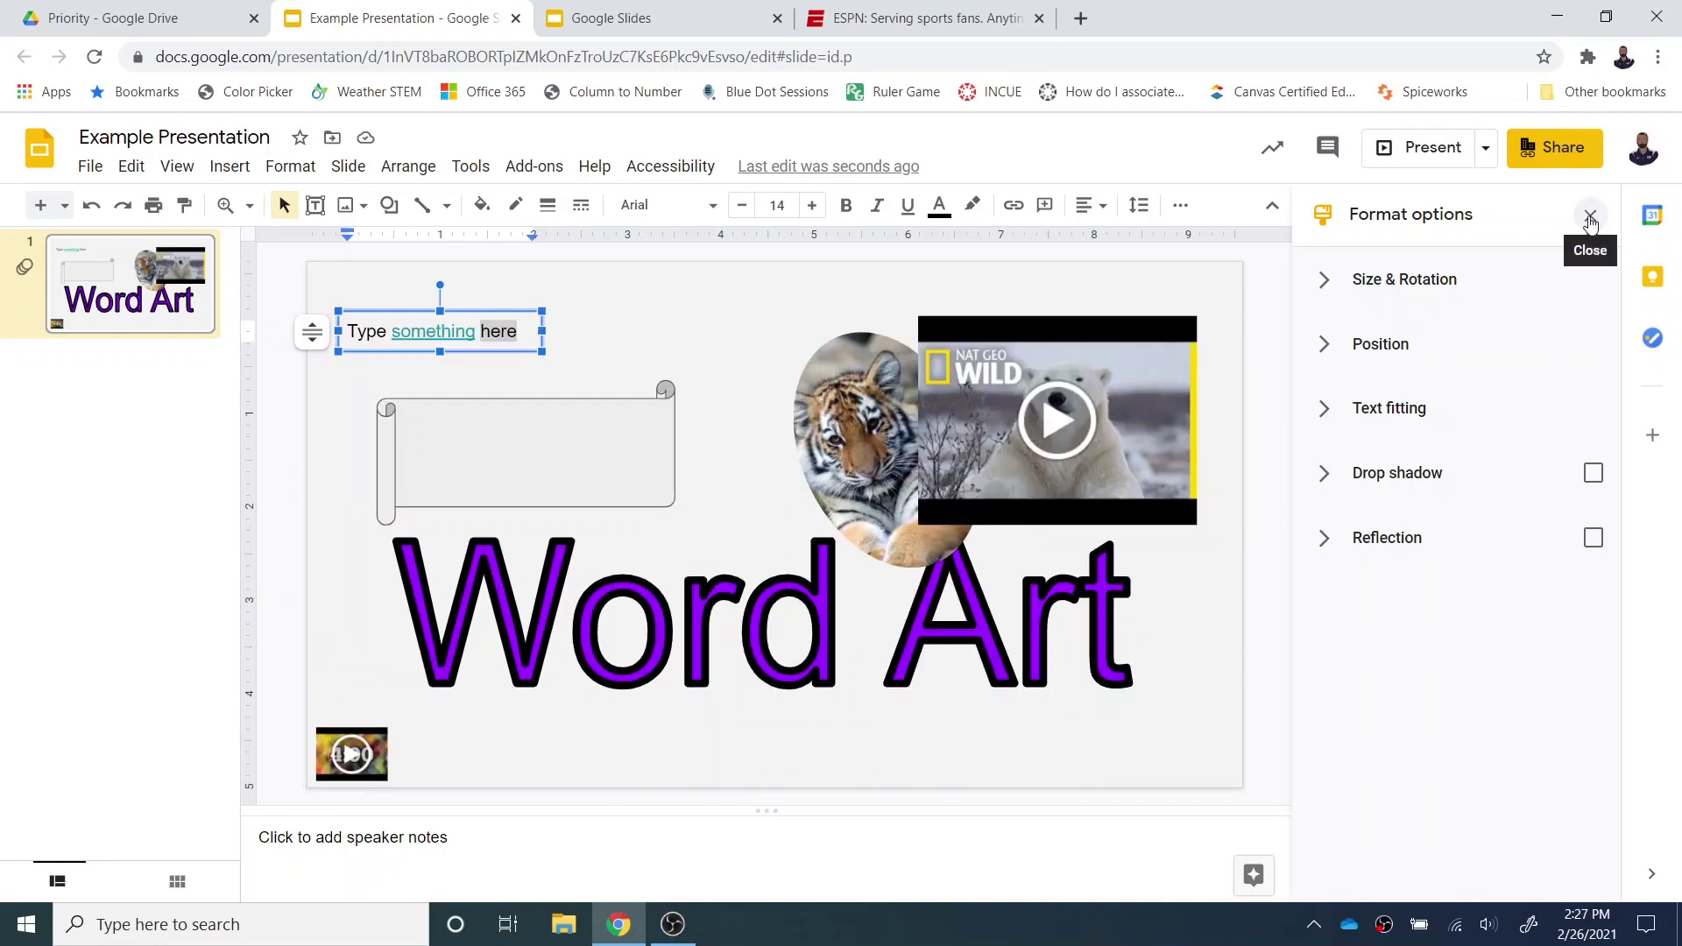
Step: Open and close the Share dialog, then open the comment history list
{"action": "left_click", "coordinate": [1561, 148]}
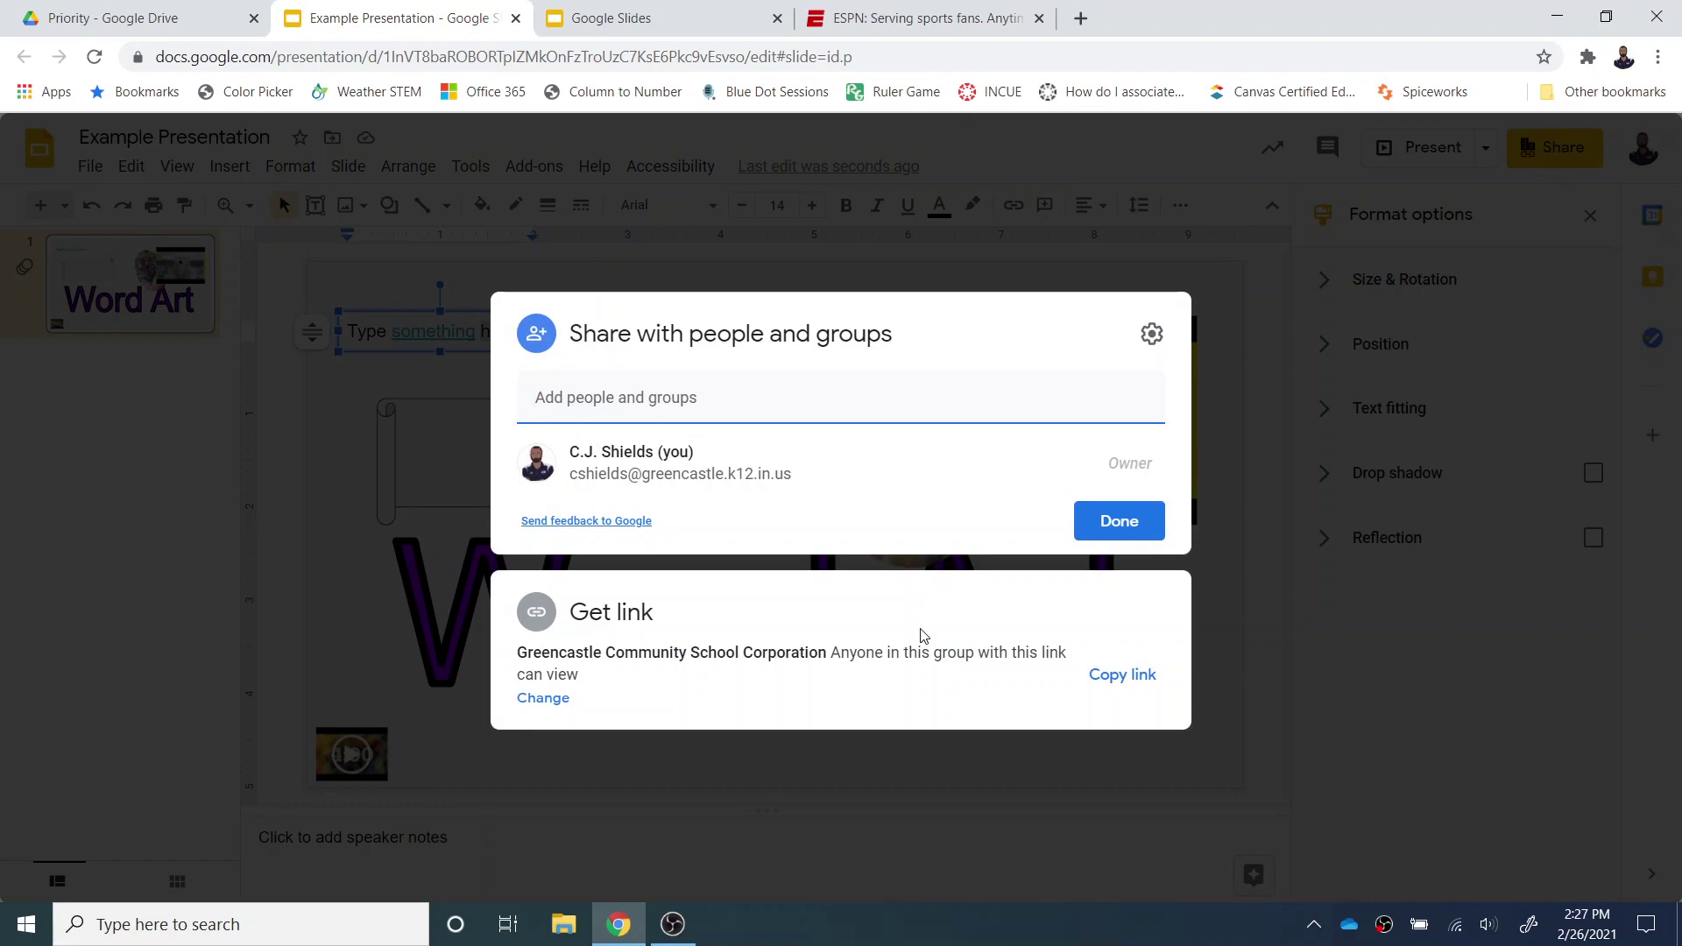
{"action": "left_click", "coordinate": [1133, 525]}
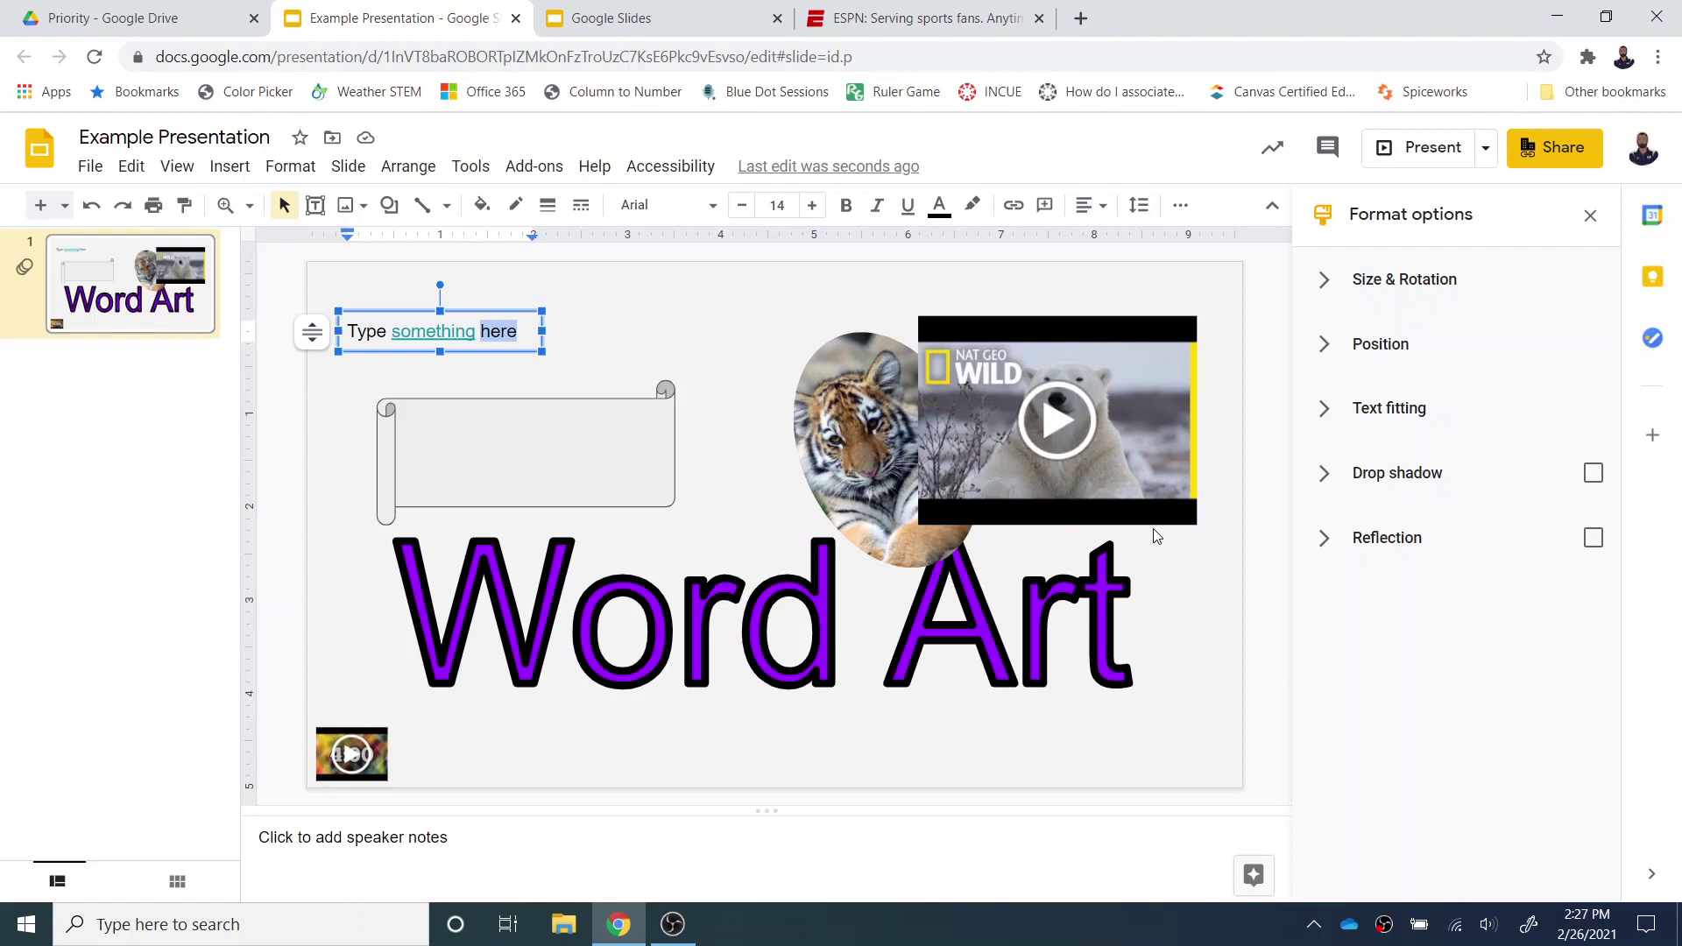
{"action": "left_click", "coordinate": [1324, 155]}
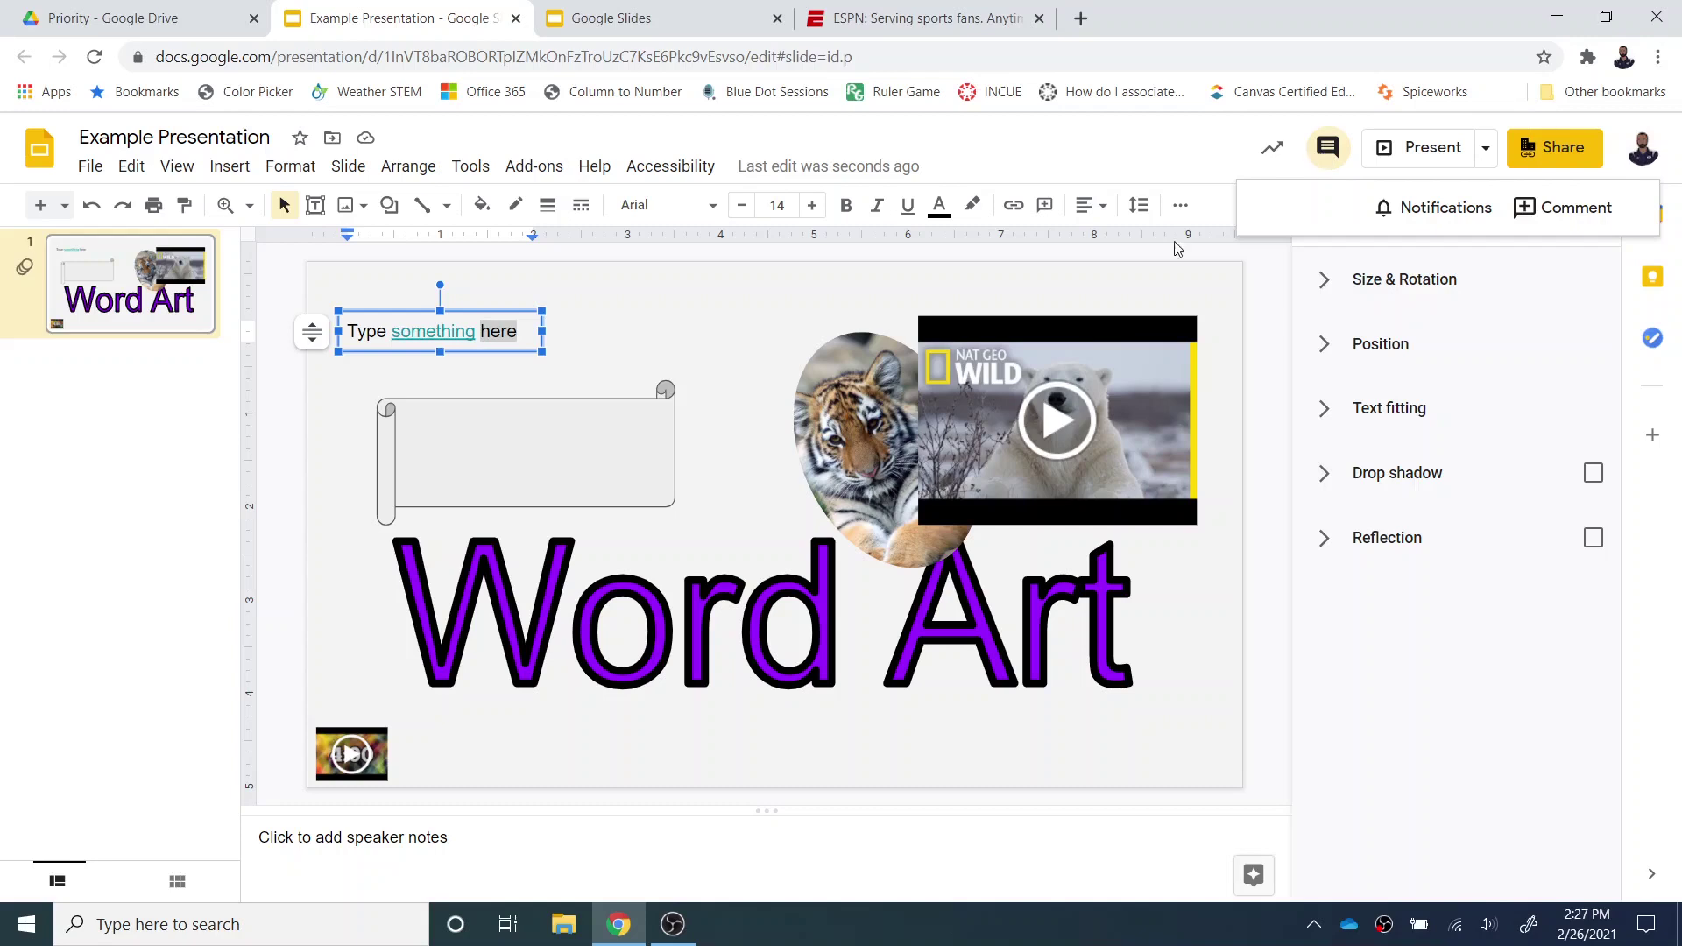
Step: Place the cursor in the speaker notes area below the slide to begin the note
{"action": "left_click", "coordinate": [349, 852]}
{"action": "left_click", "coordinate": [349, 851]}
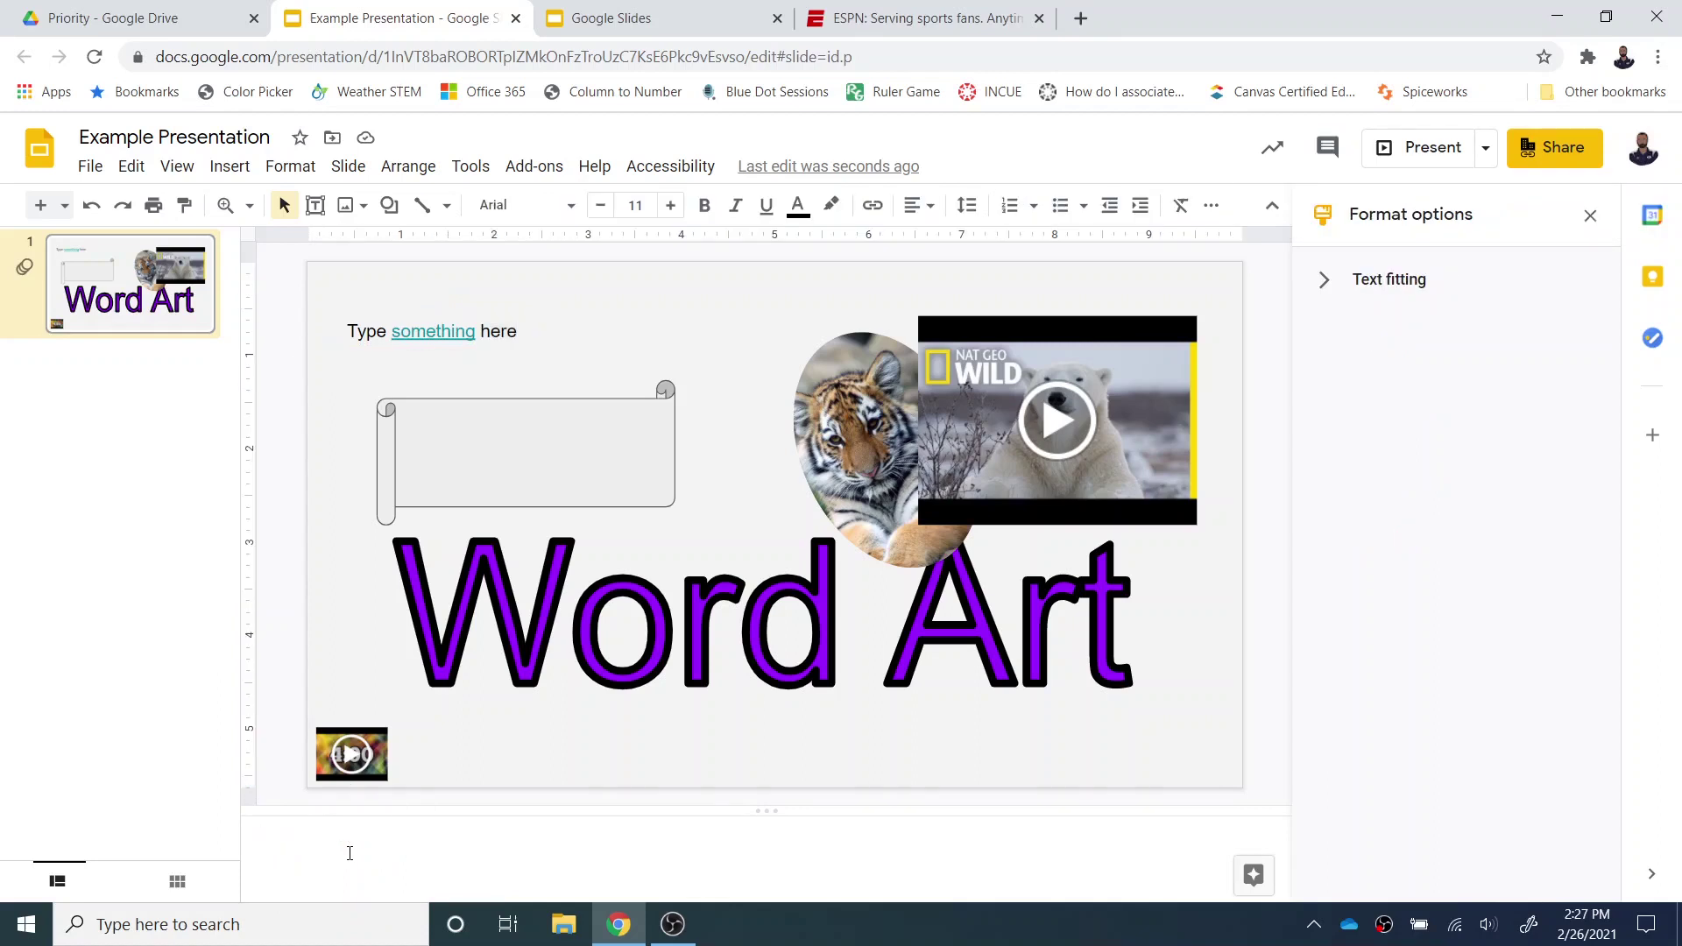
{"action": "type", "text": "Here are"}
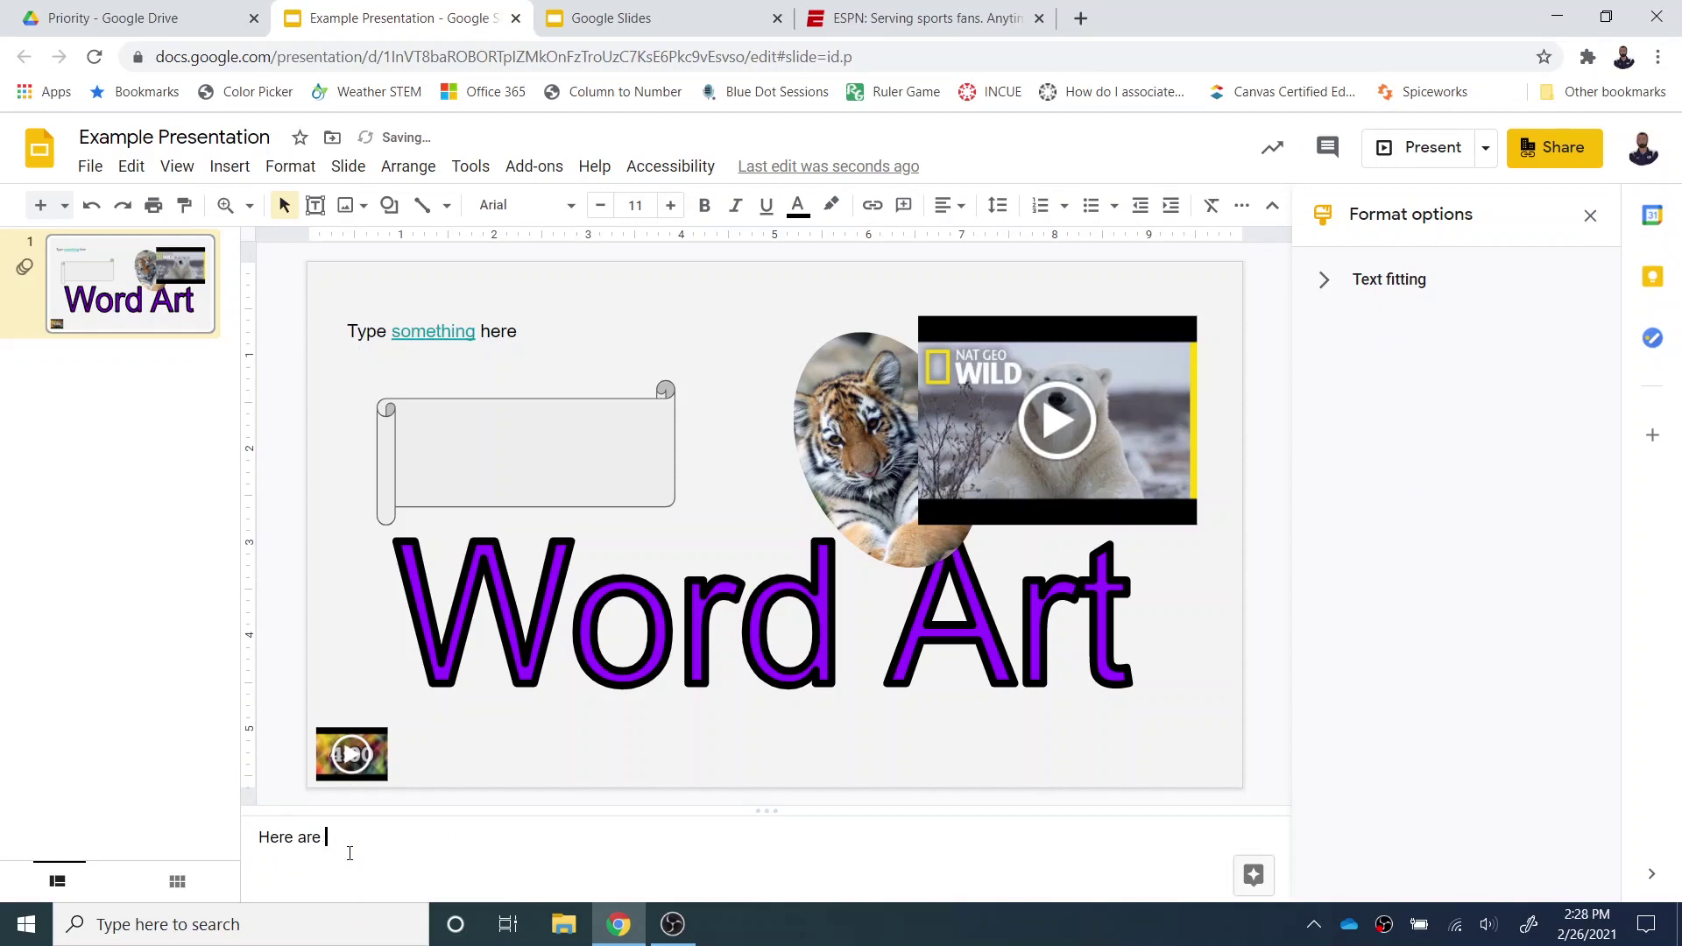
{"action": "type", "text": " notes if you are pr"}
{"action": "type", "text": "esenting"}
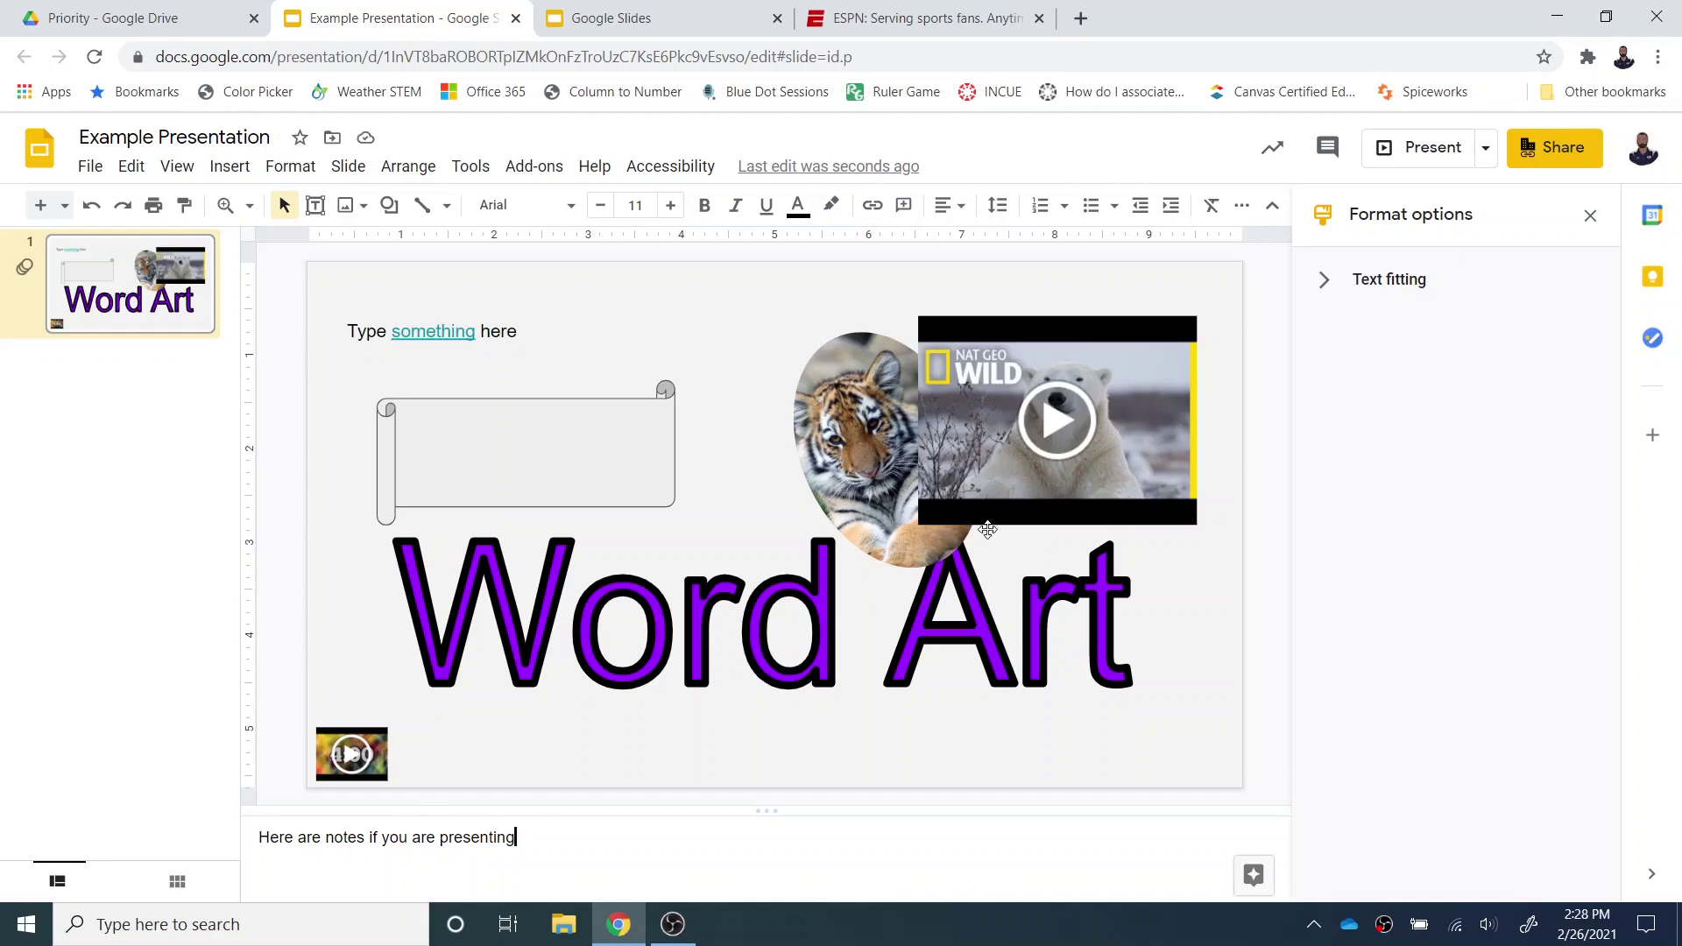
Step: Briefly run and exit the full-screen slideshow, then choose Presenter view from the Present dropdown
{"action": "left_click", "coordinate": [1423, 156]}
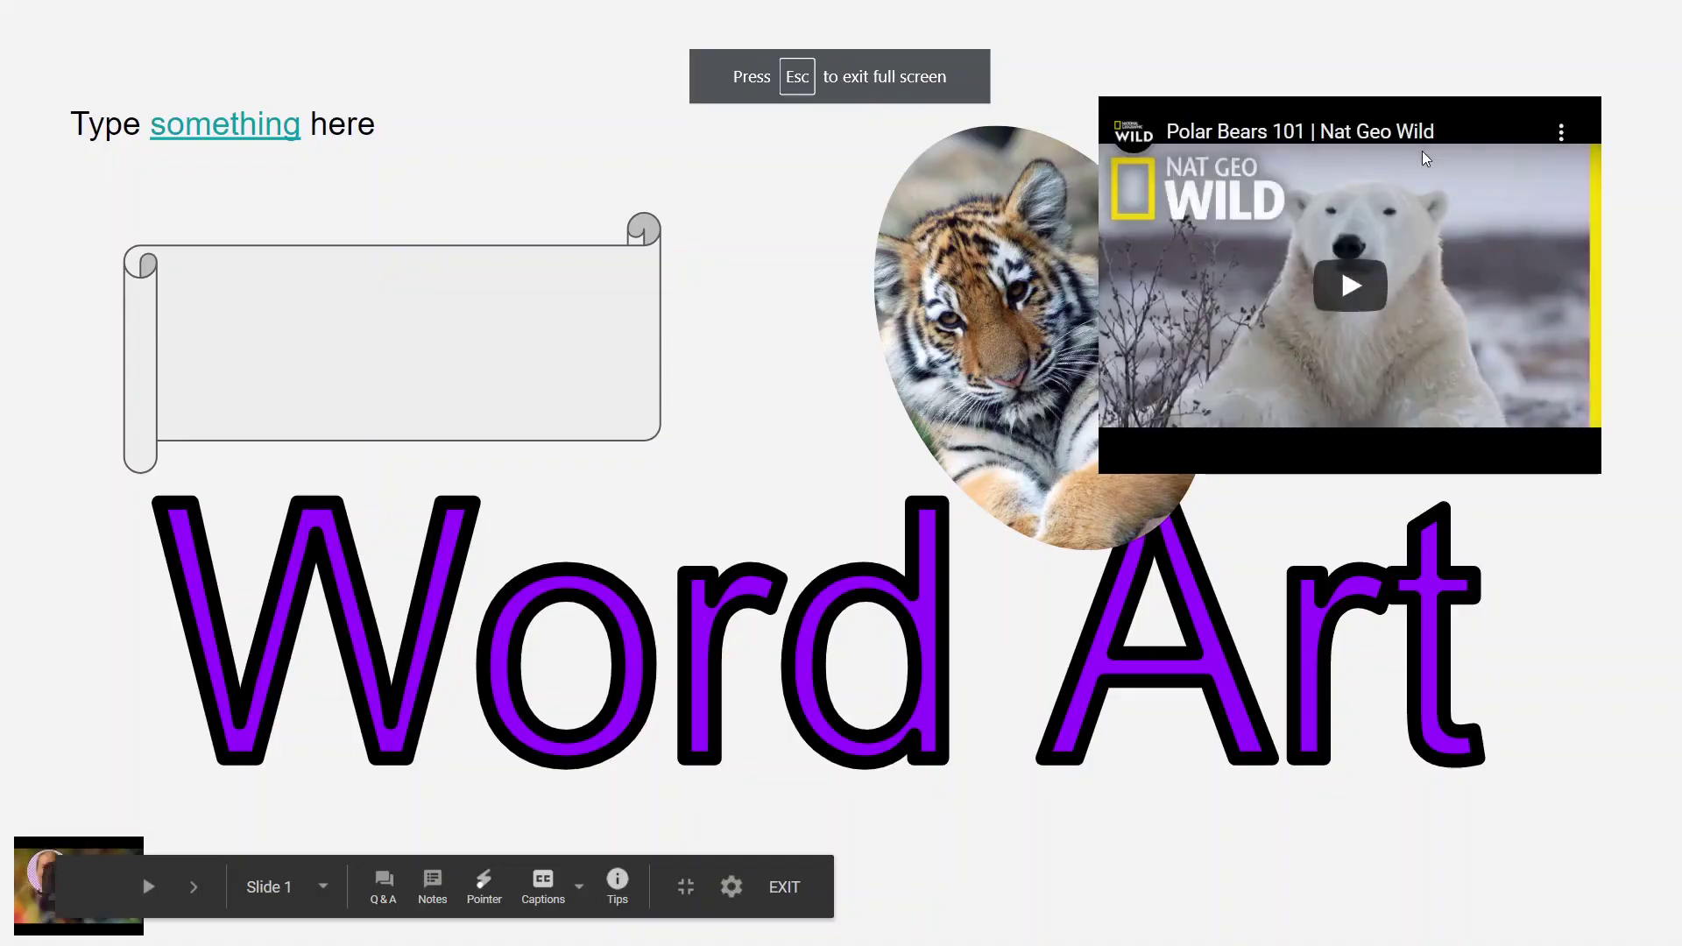
{"action": "key", "text": "Escape"}
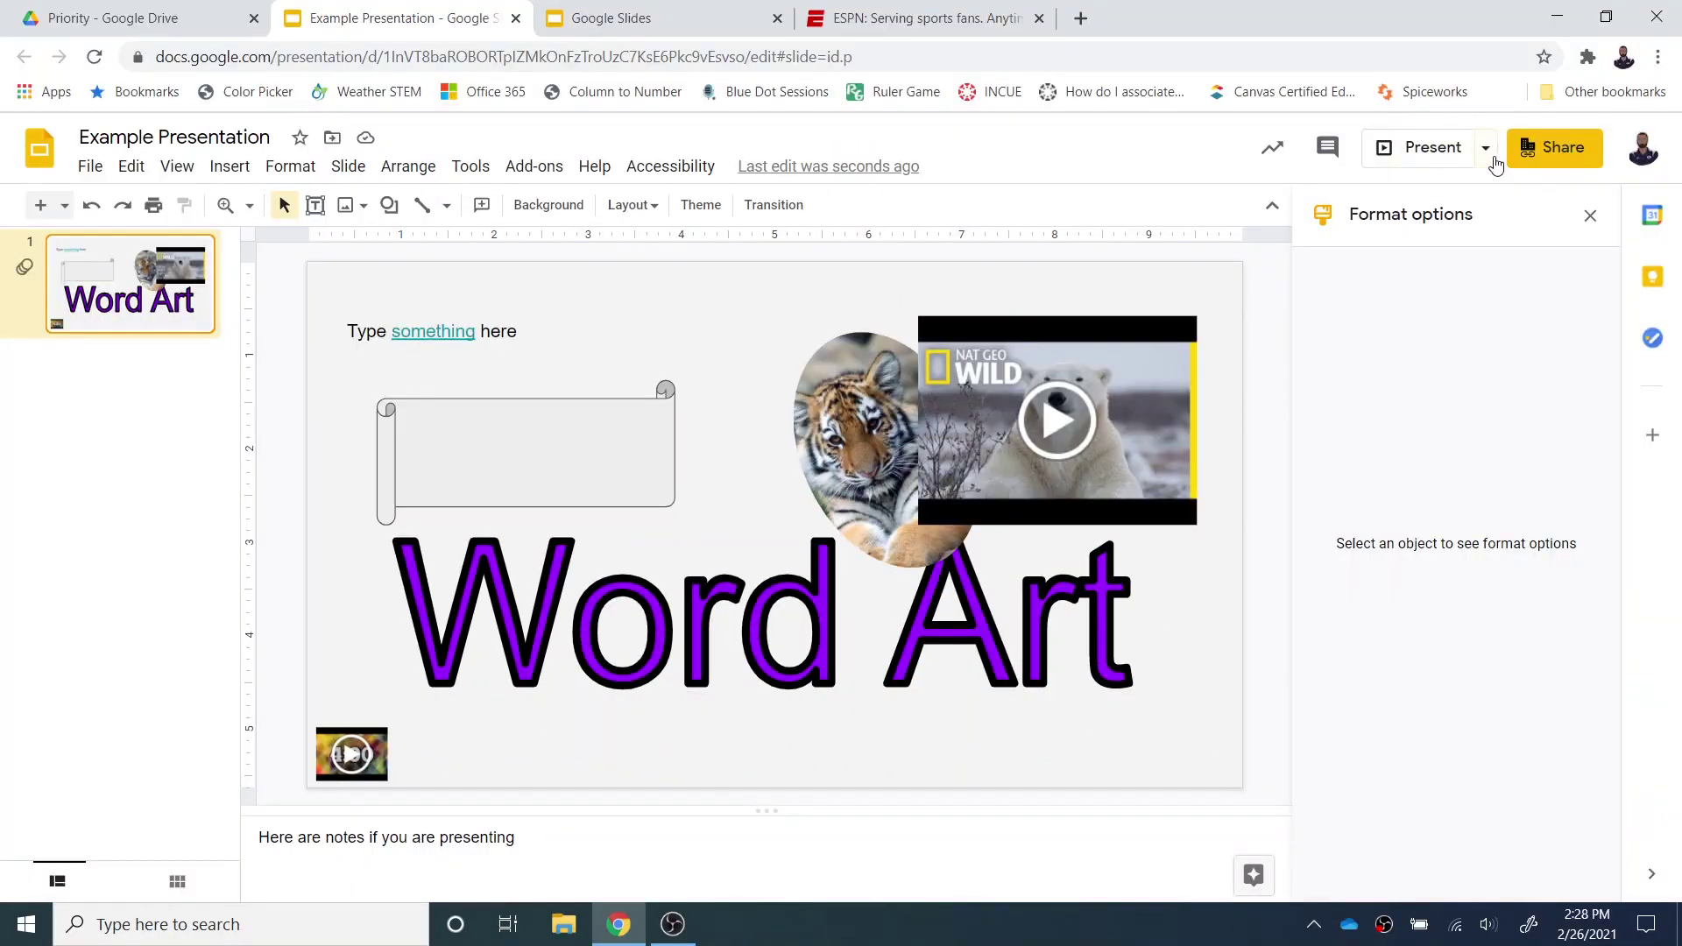
{"action": "left_click", "coordinate": [1488, 155]}
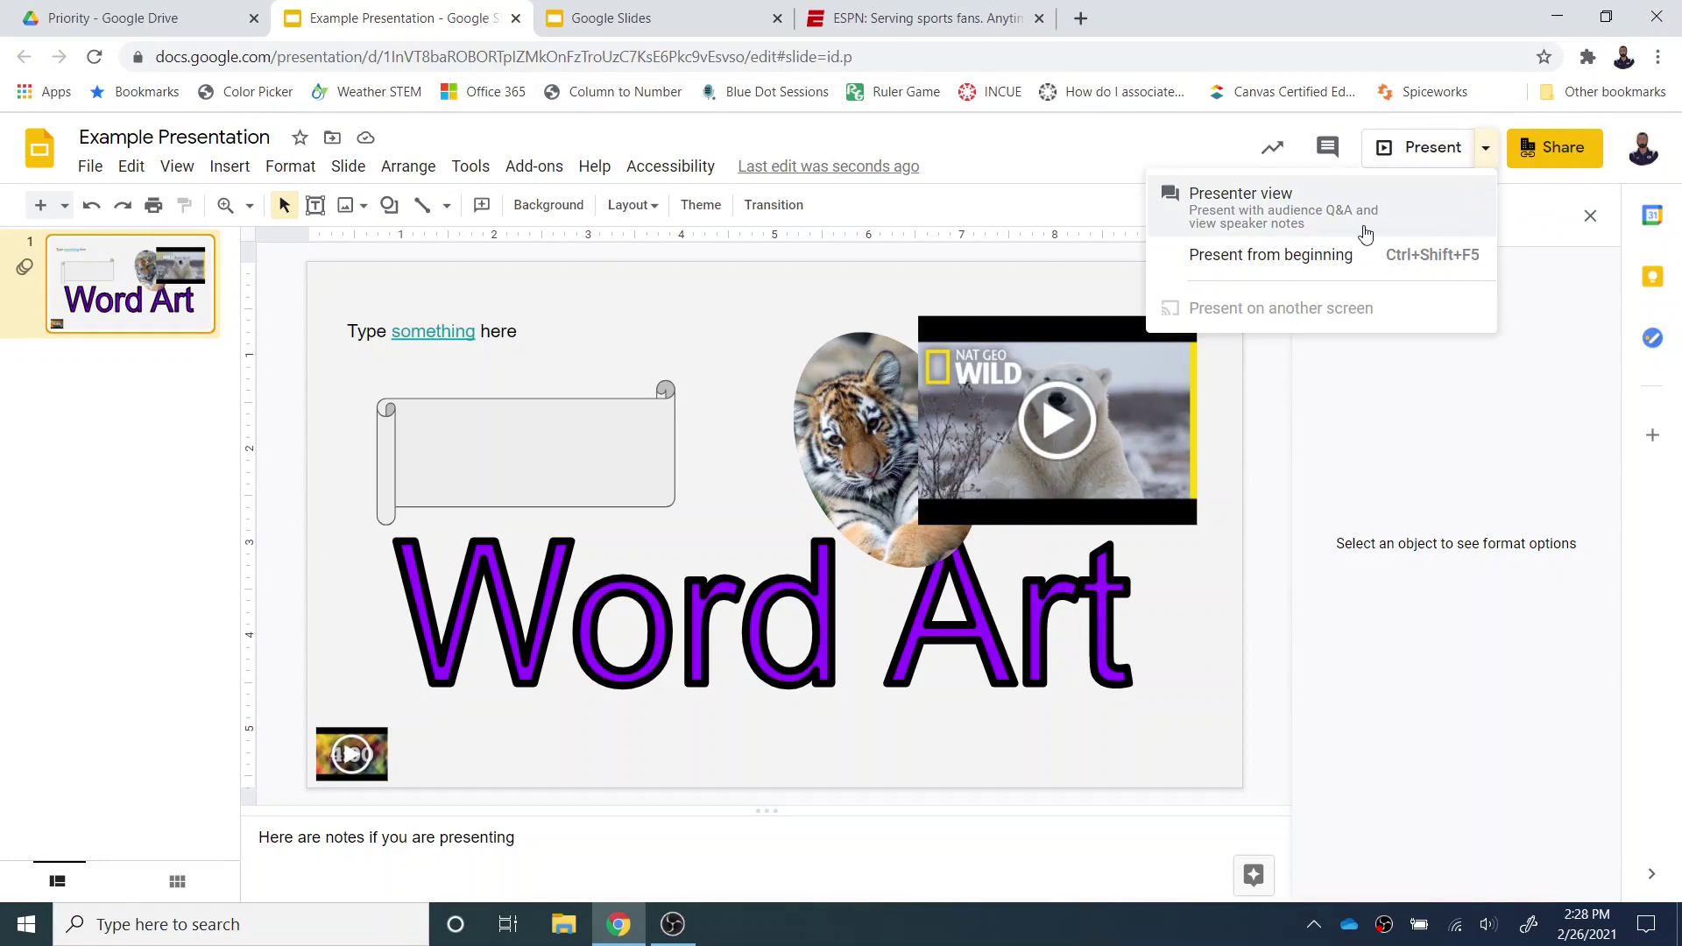
{"action": "left_click", "coordinate": [1362, 225]}
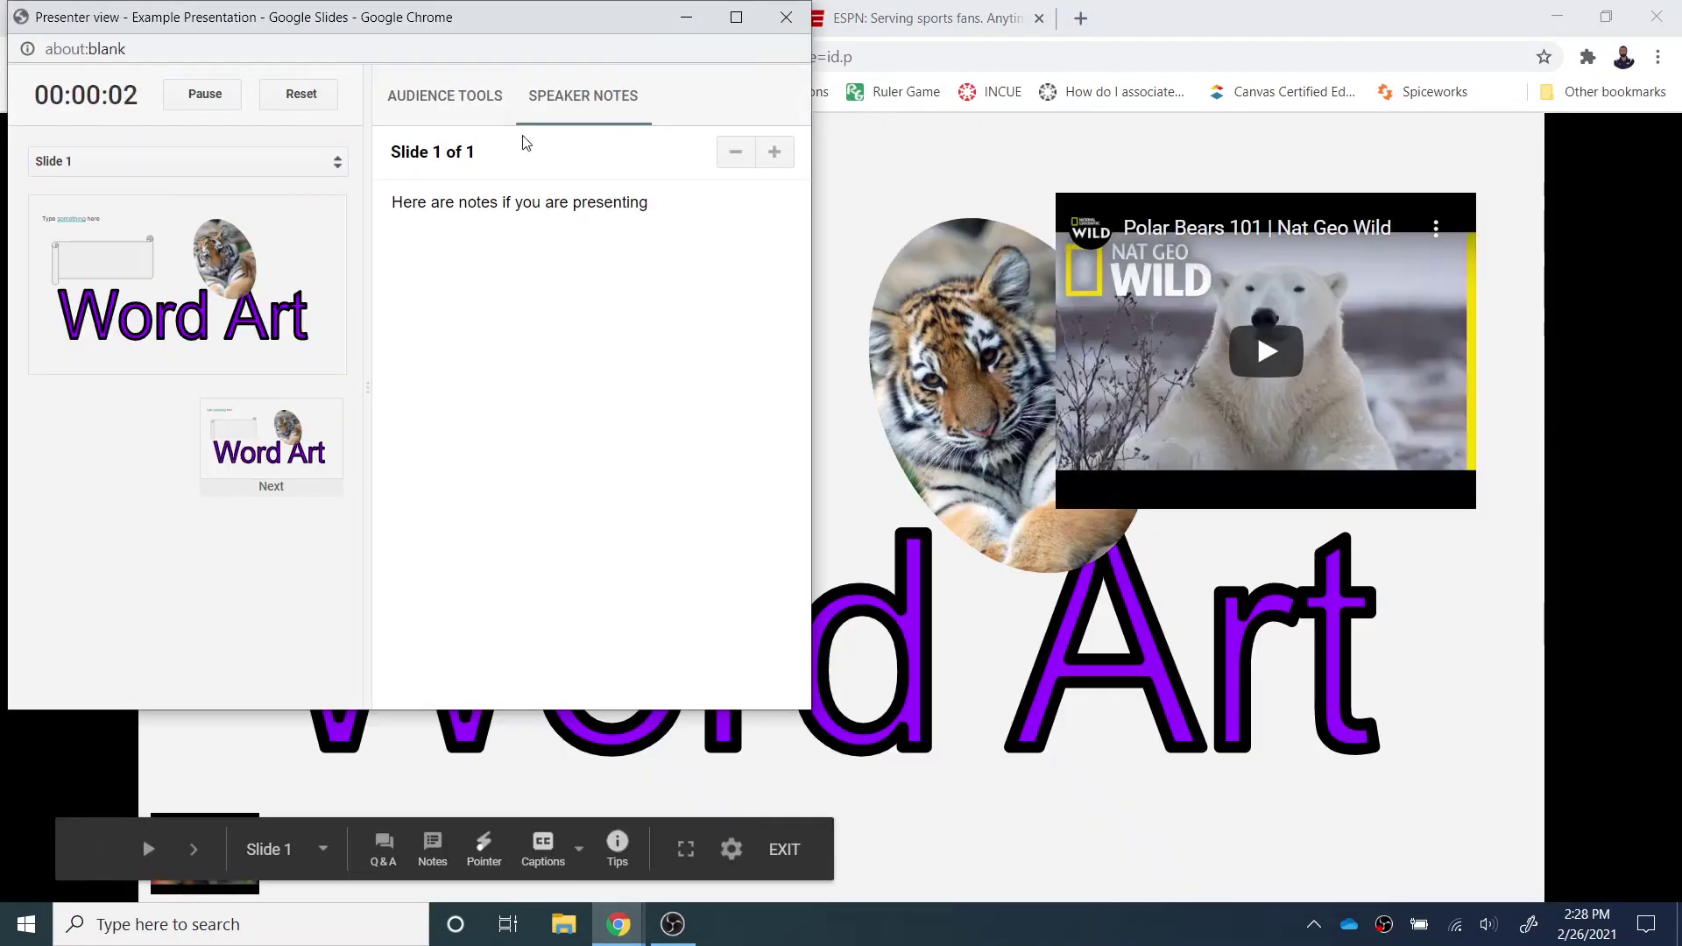
Step: Start a new audience Q&A session from Audience Tools in presenter view
{"action": "left_click", "coordinate": [442, 103]}
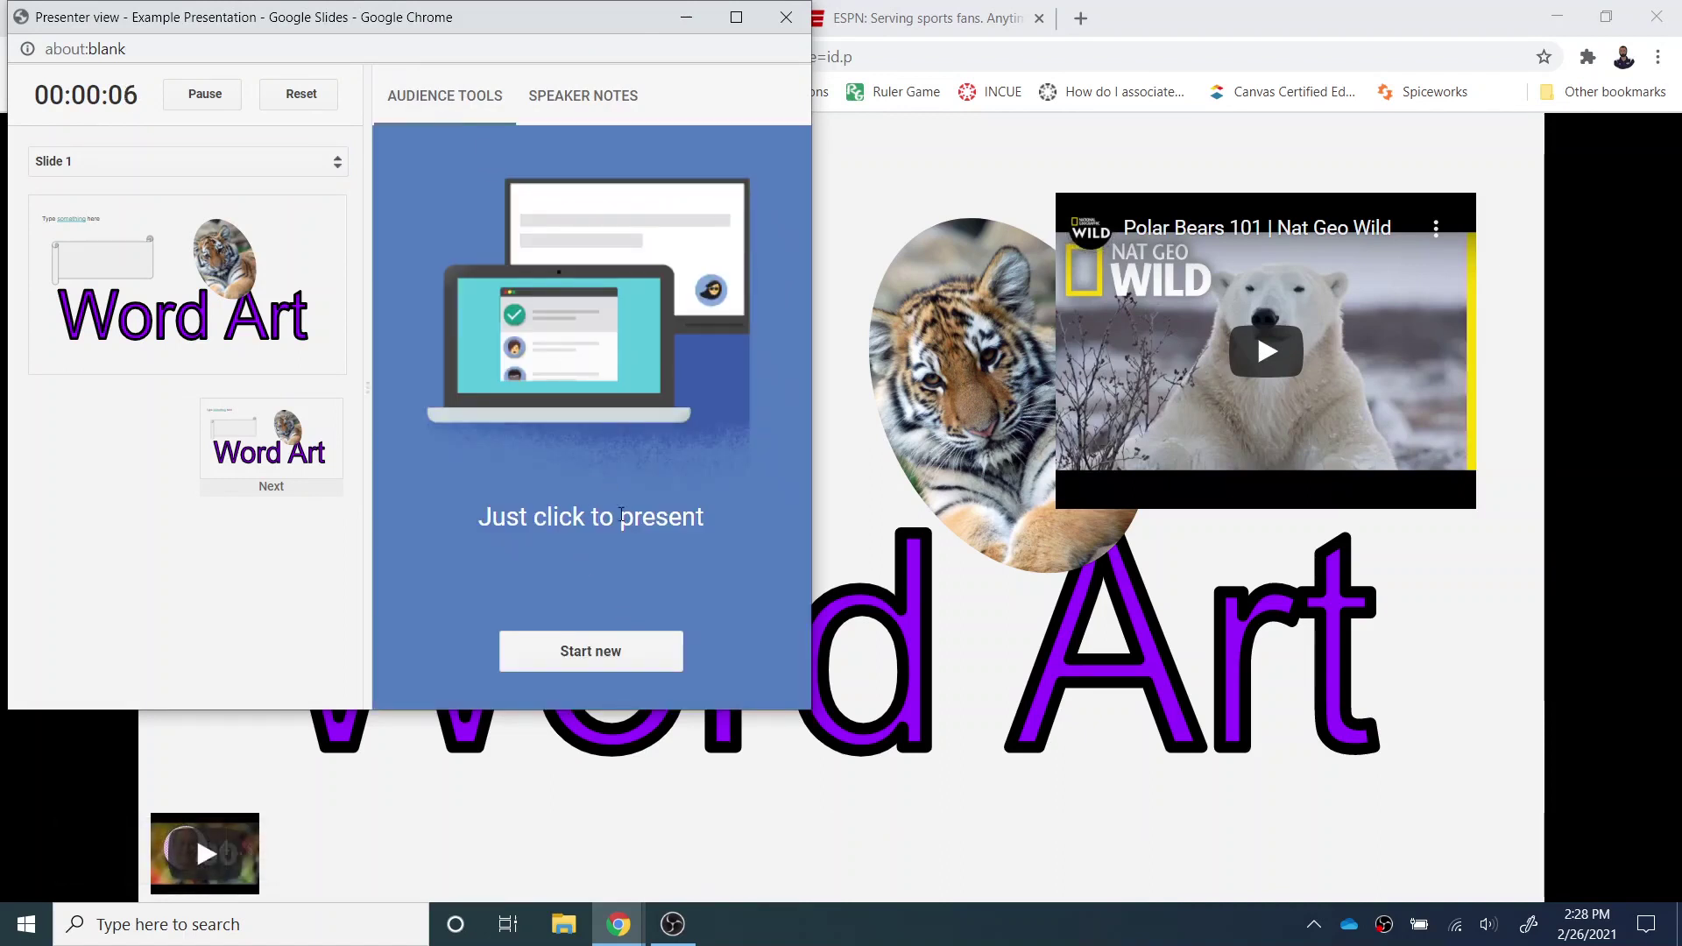
{"action": "left_click", "coordinate": [598, 663]}
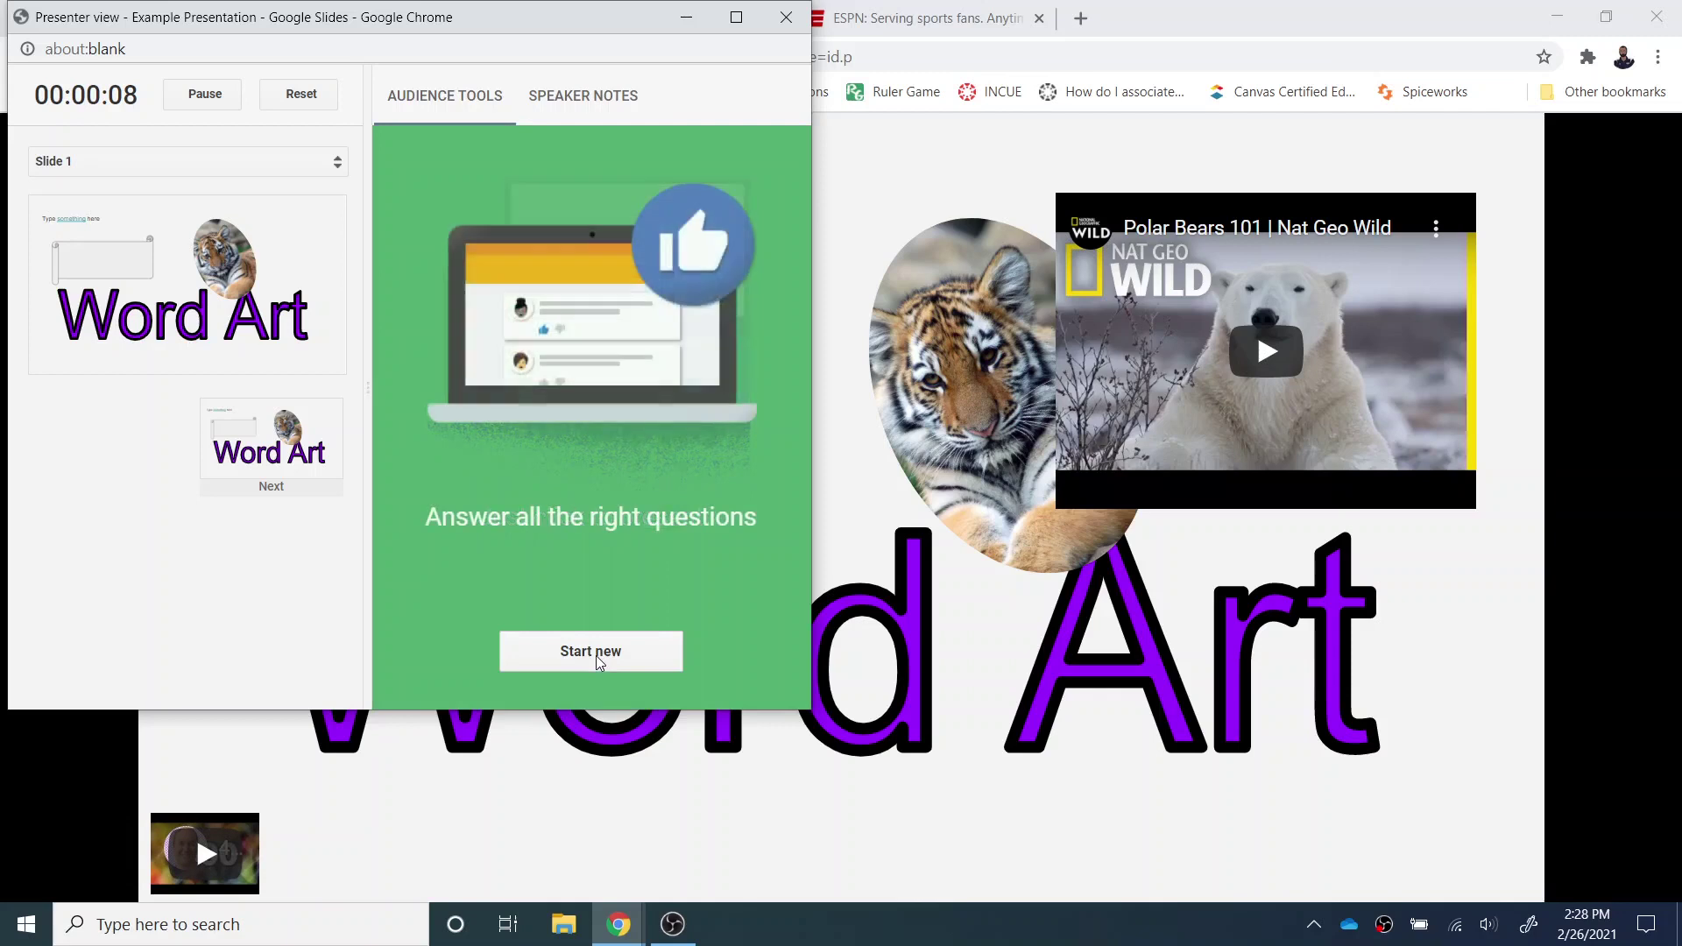
{"action": "left_click", "coordinate": [598, 657]}
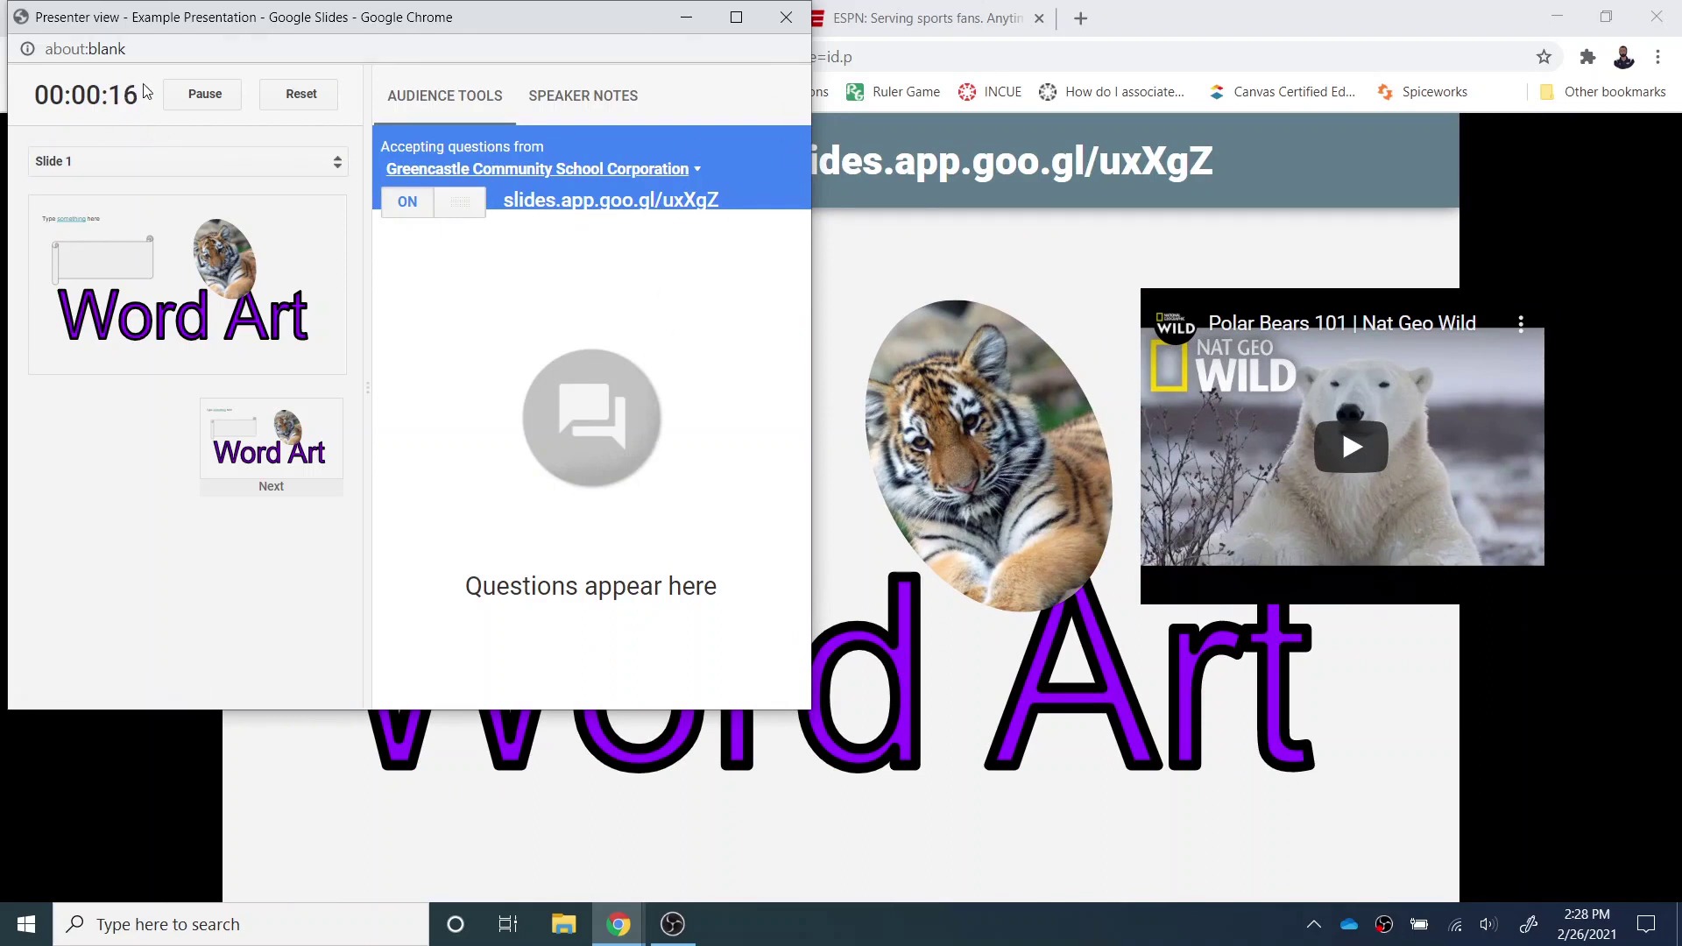
Step: Close the presenter window and exit the slideshow back to the editor
{"action": "left_click", "coordinate": [184, 161]}
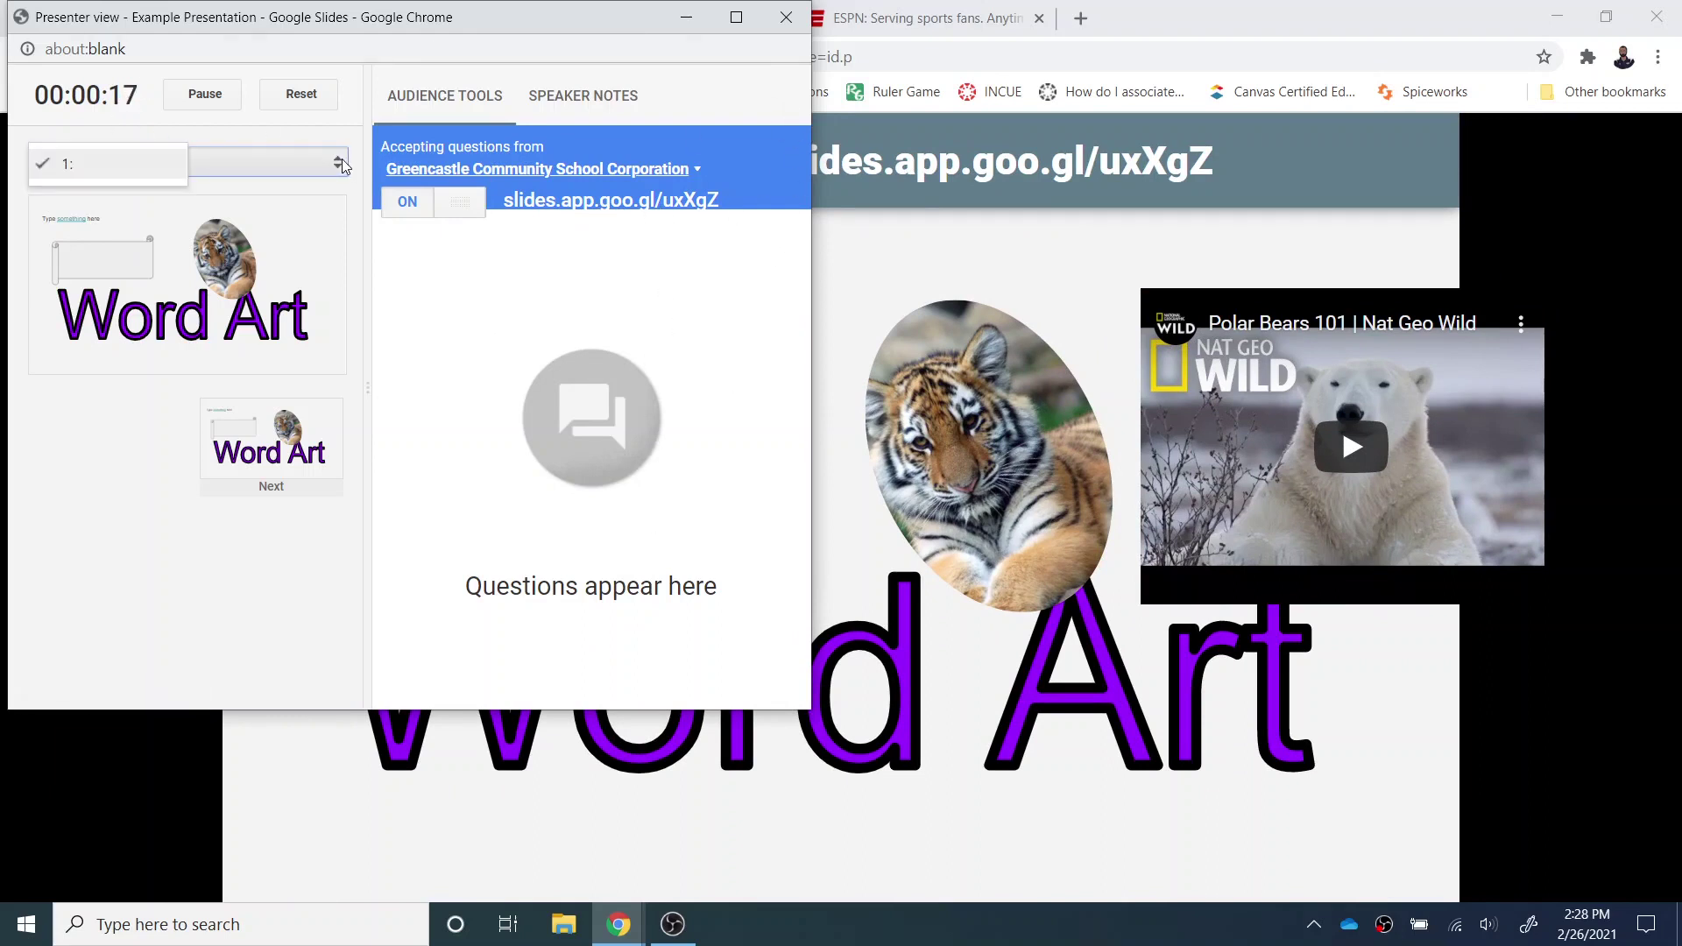
{"action": "left_click", "coordinate": [181, 477]}
{"action": "left_click", "coordinate": [786, 17]}
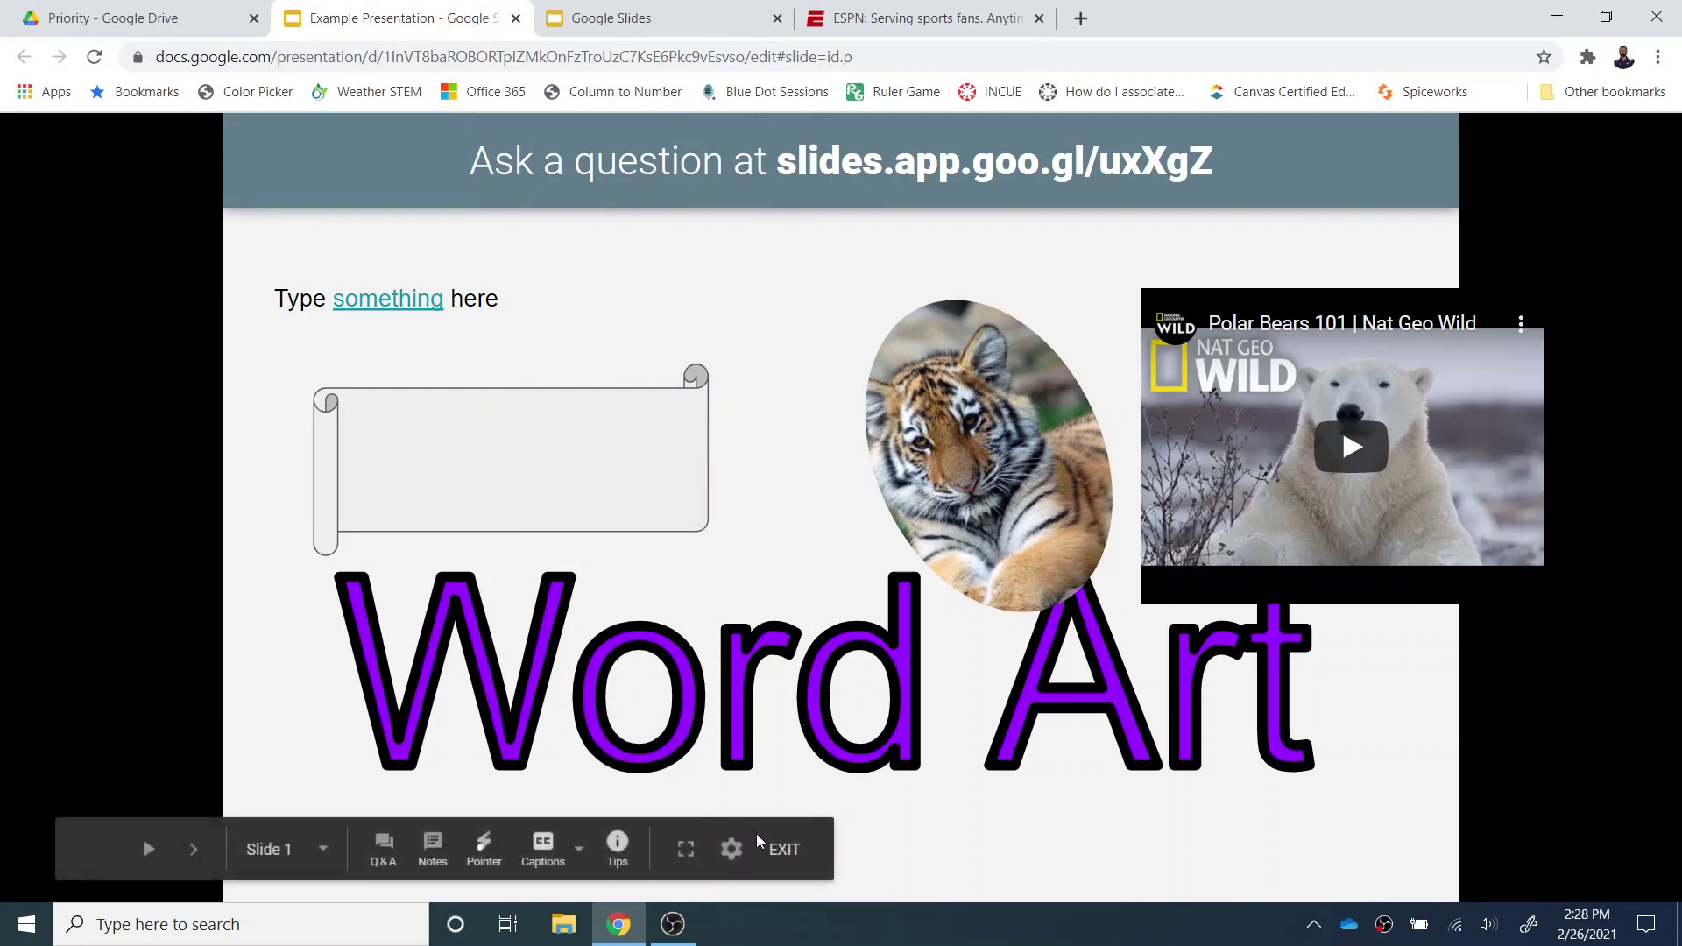
{"action": "left_click", "coordinate": [782, 852]}
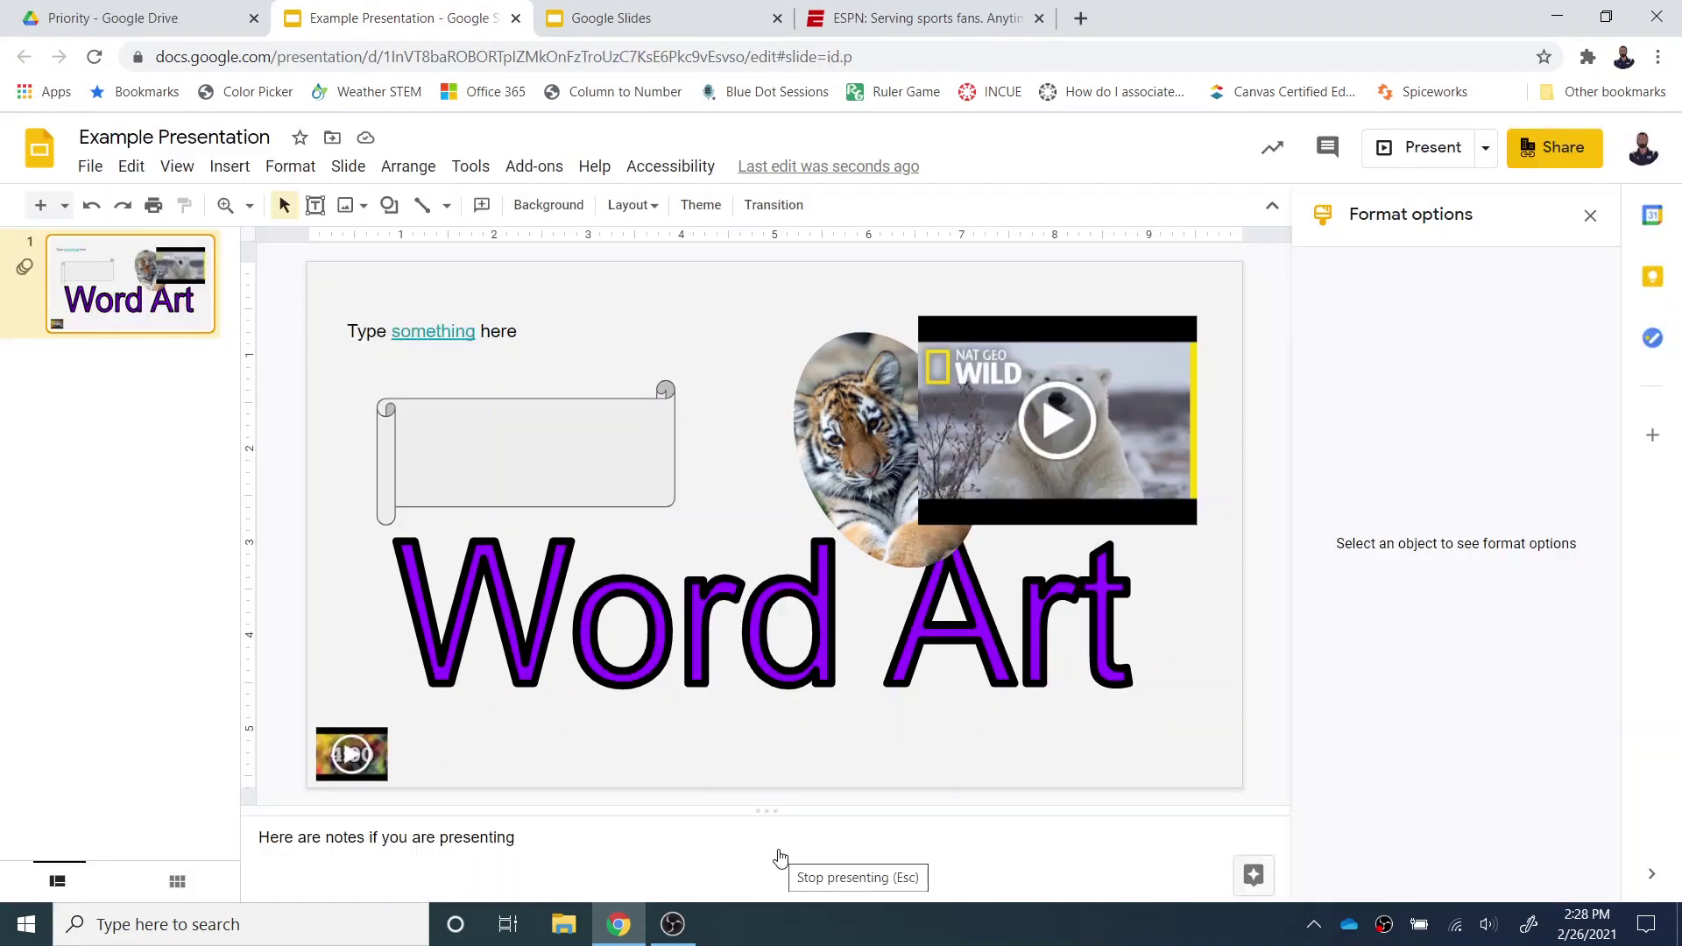